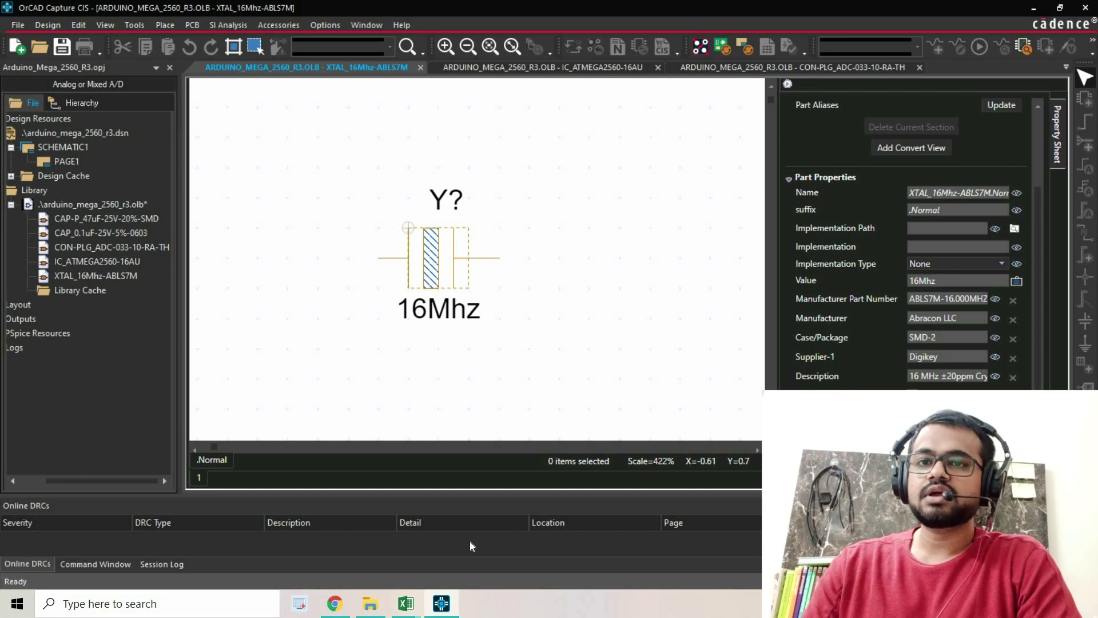
Bring up the Digi-Key page for the Texas Instruments LMV358IDGKR op-amp, 8-VSSOP package, in Chrome.
left_click(335, 604)
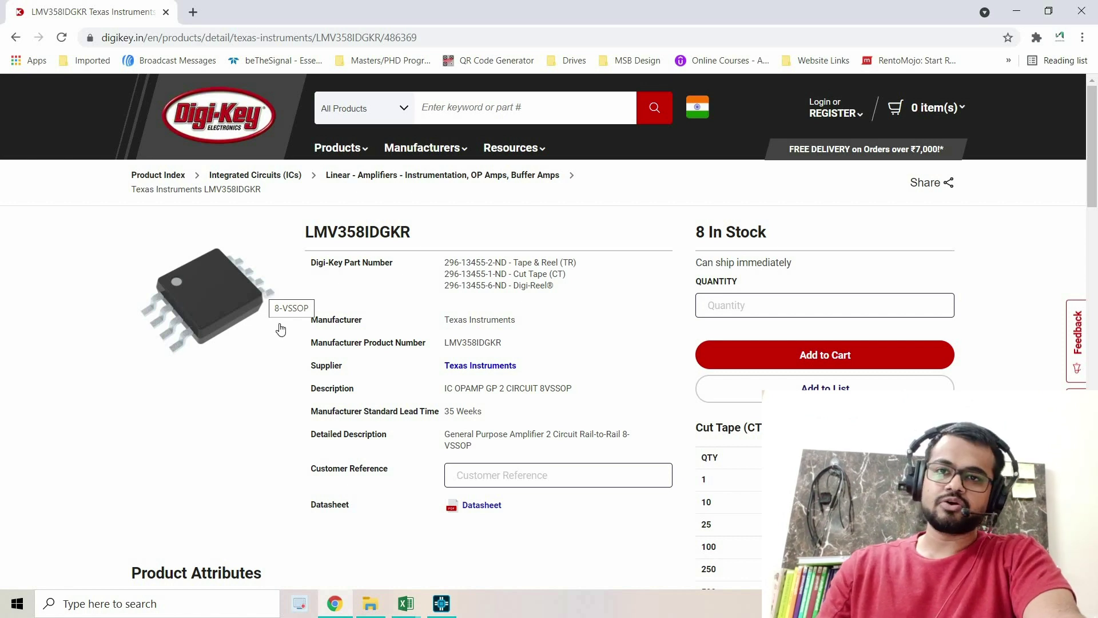
Open the LMV3xx datasheet slos263w.pdf from the product page in a new tab.
left_click(478, 511)
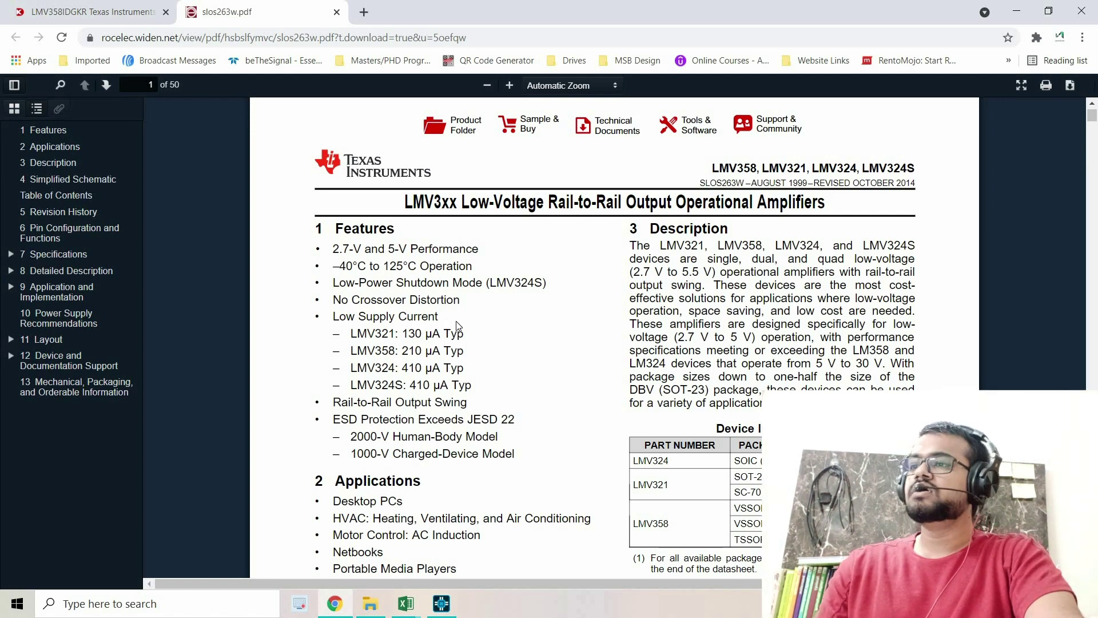
Review the page 3 Pin Configuration diagram in the datasheet, then go back to OrCAD Capture.
scroll(456, 321, "down", 4)
scroll(457, 326, "down", 20)
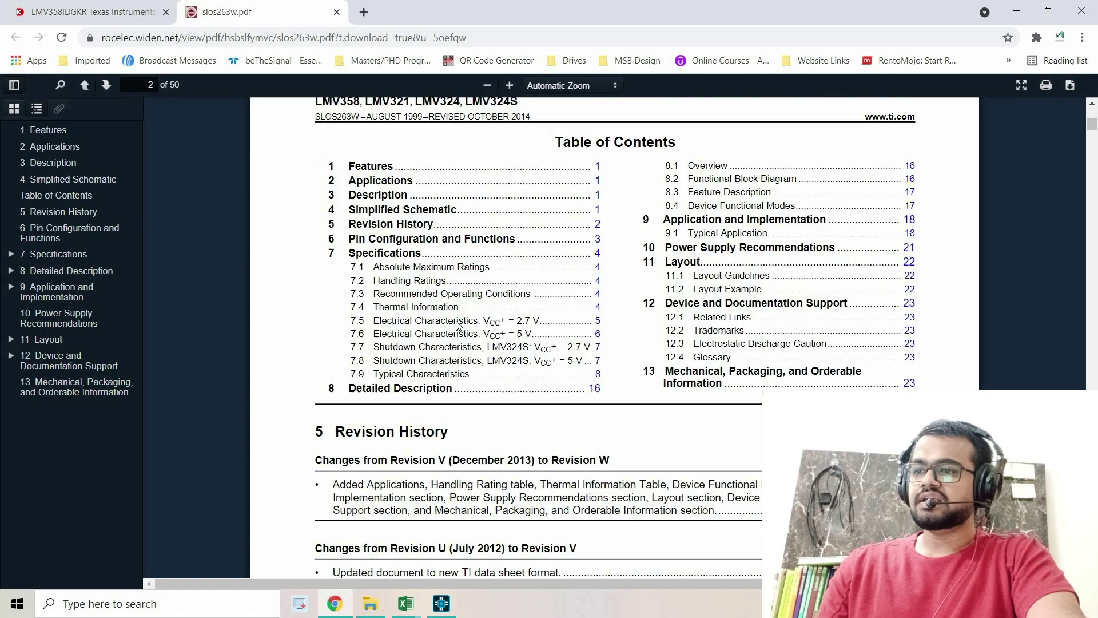
scroll(457, 326, "down", 5)
scroll(457, 326, "up", 3)
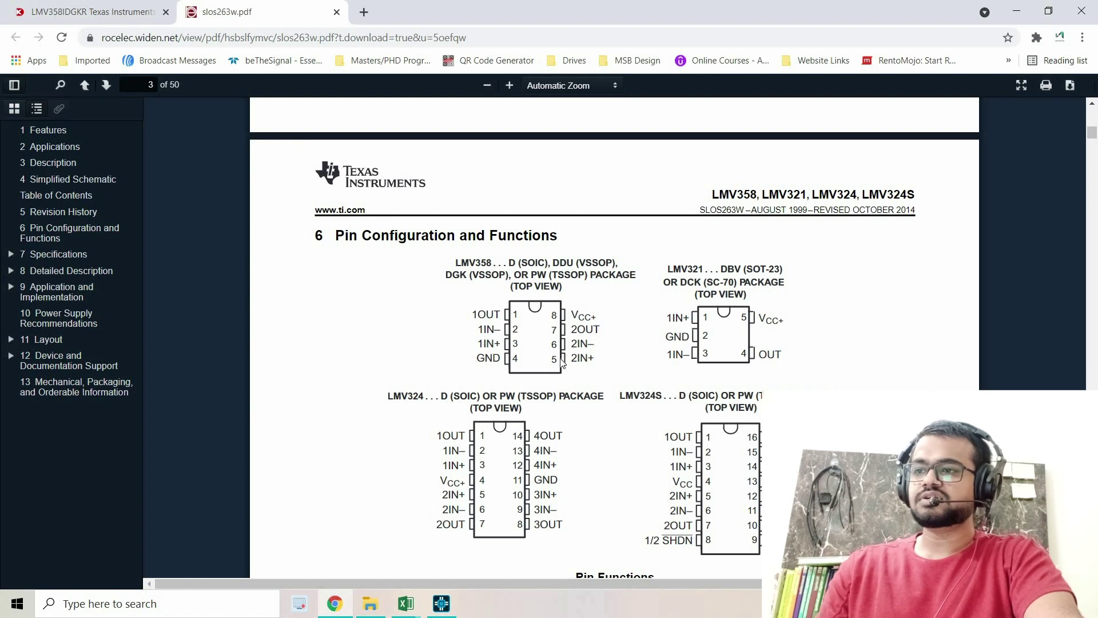
scroll(563, 364, "up", 15)
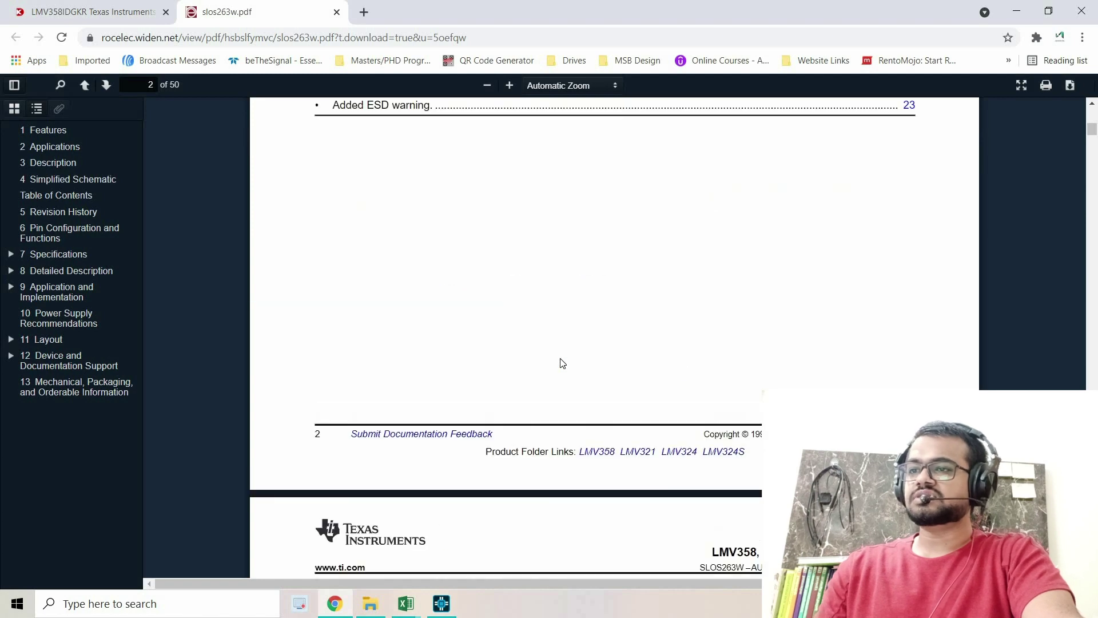
scroll(572, 366, "up", 4)
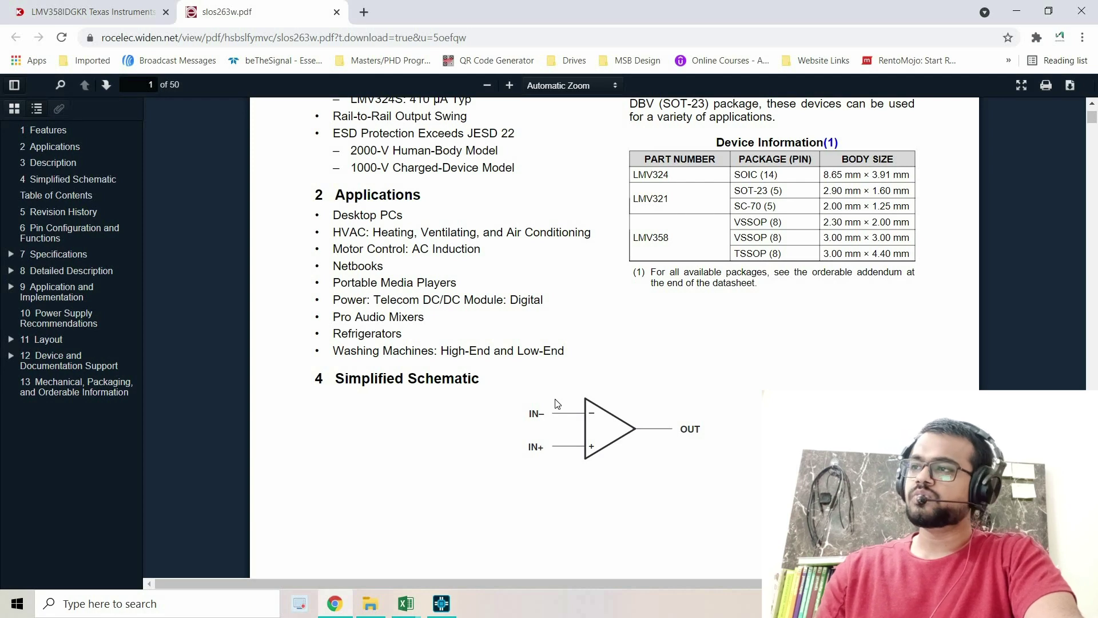
left_click(442, 604)
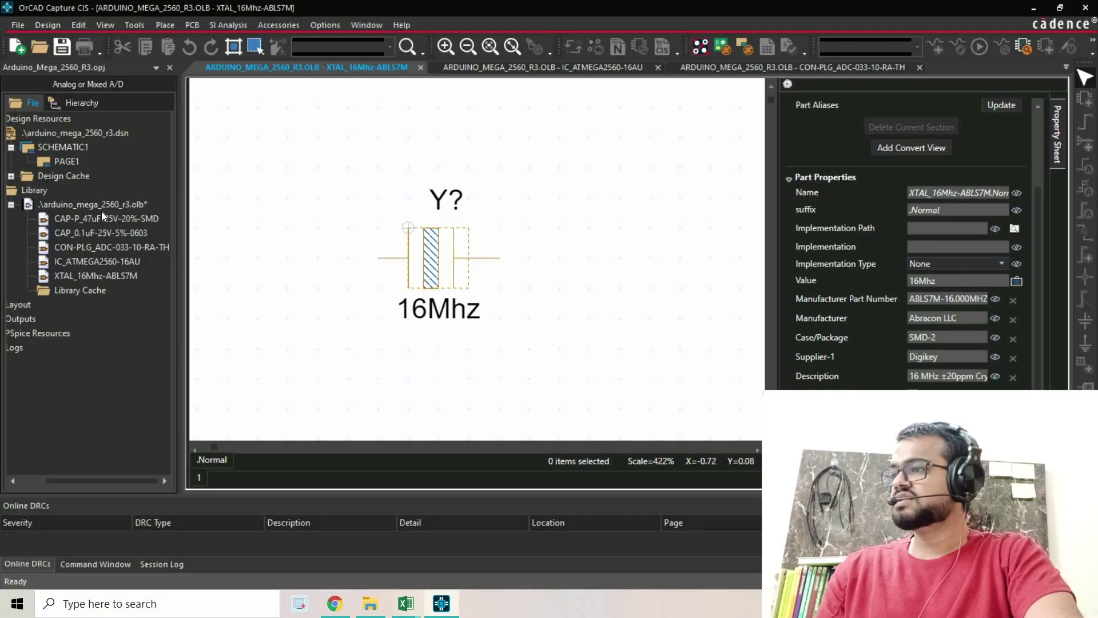
Start a new library part named IC_LMV358IDGKR, pasting the part number copied from Digi-Key.
right_click(132, 206)
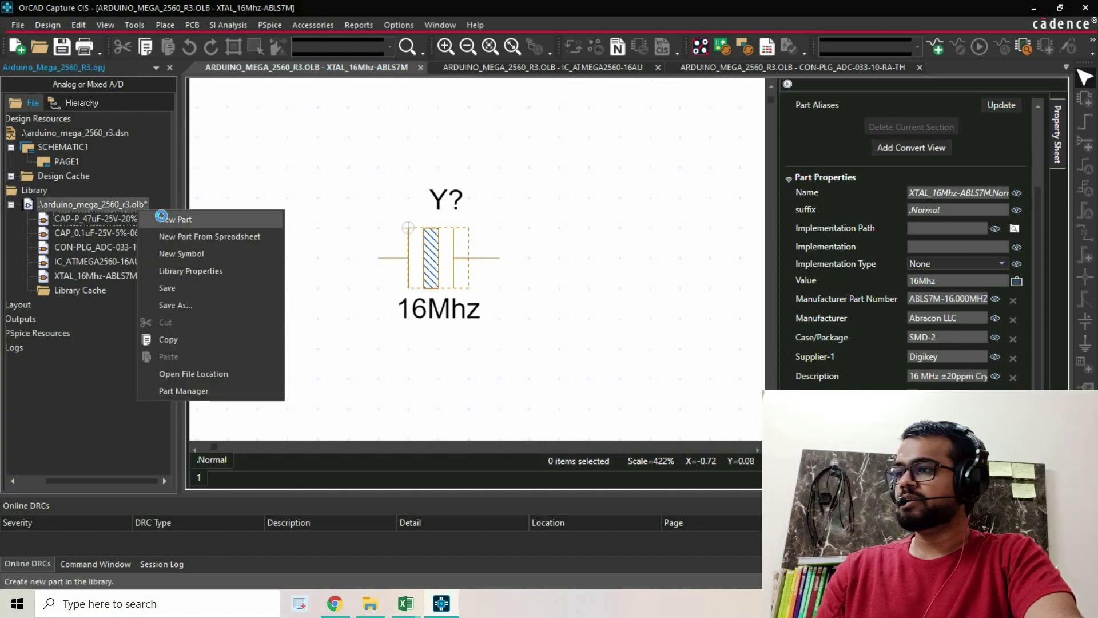
key("Escape")
type("IC")
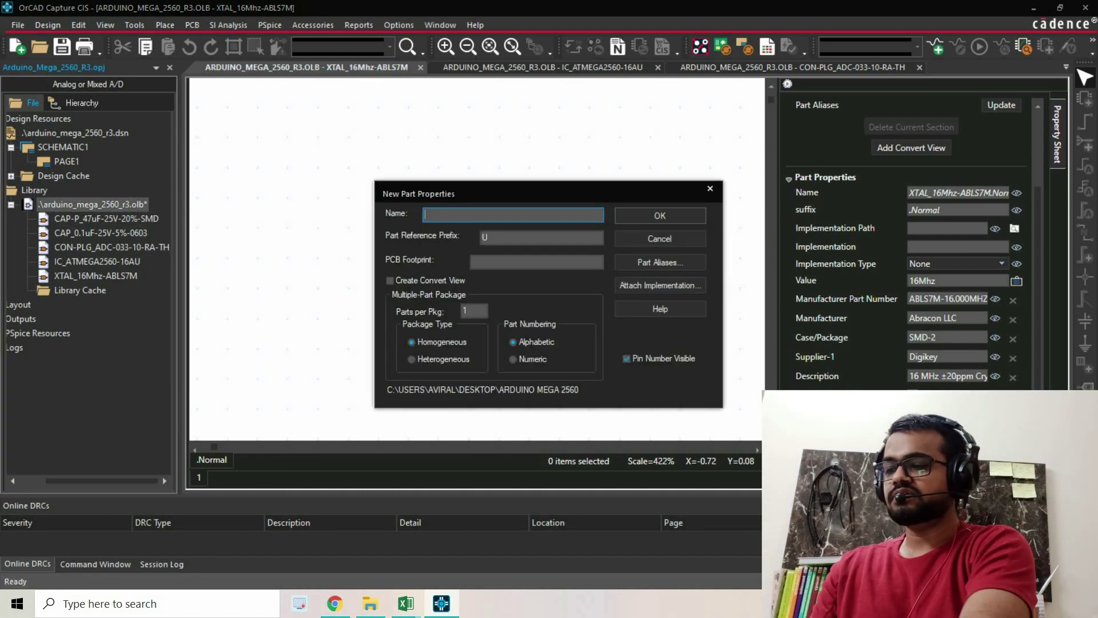
type("_")
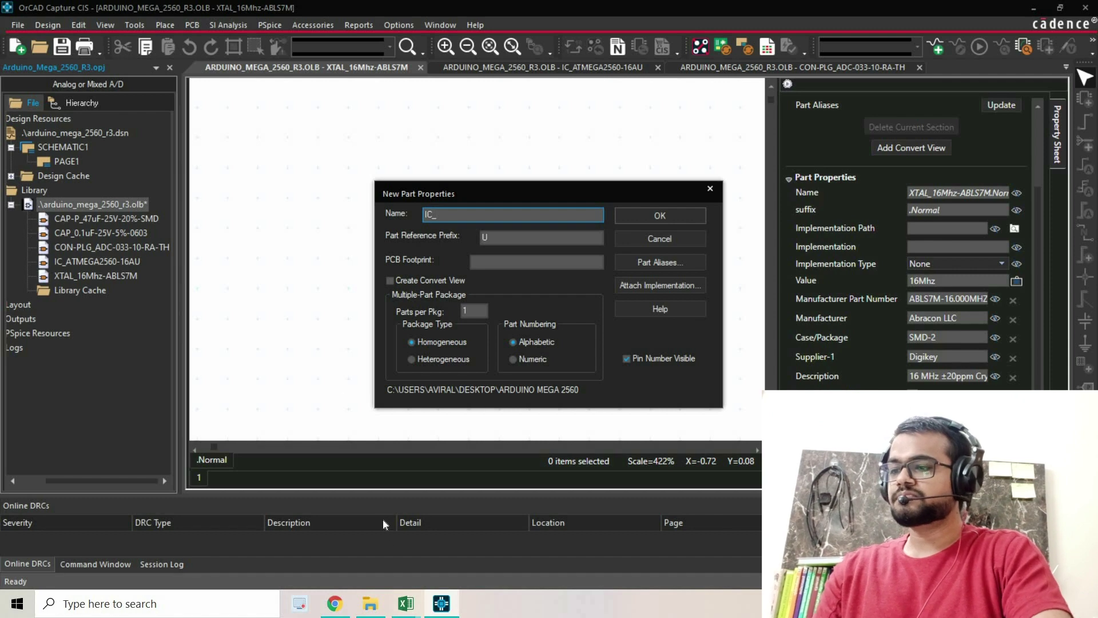
left_click(346, 173)
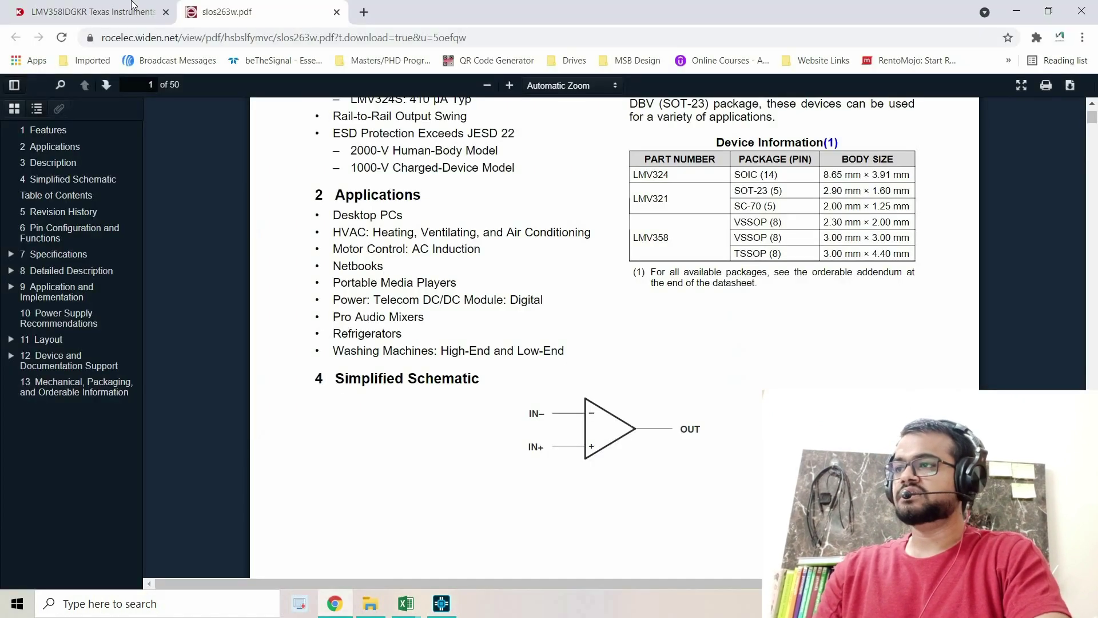
left_click(132, 5)
double_click(460, 343)
key("ctrl+c")
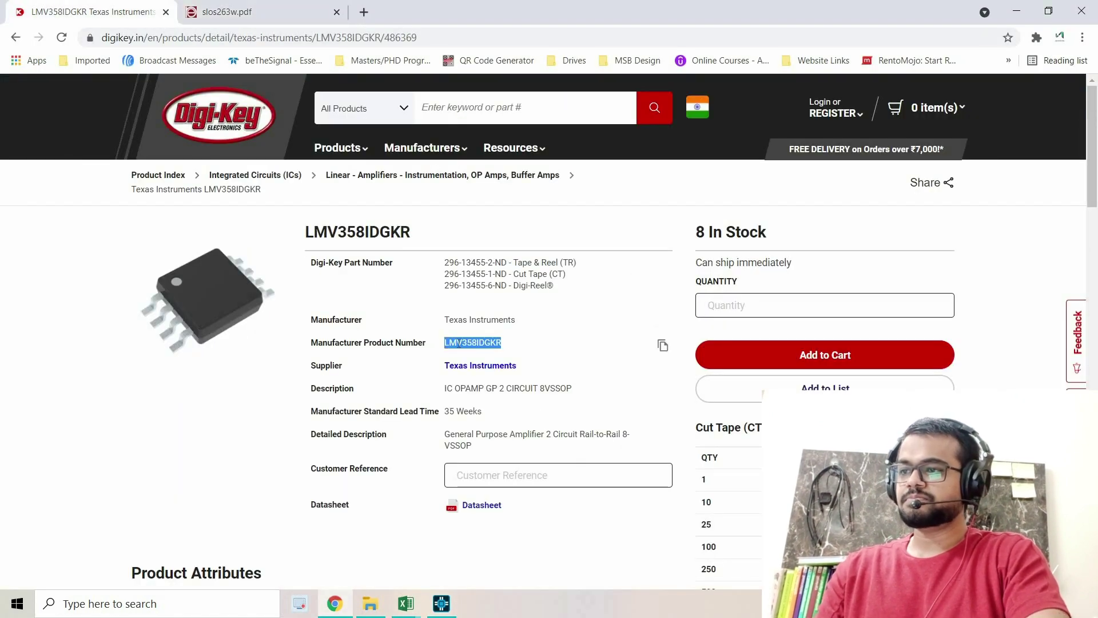
left_click(441, 604)
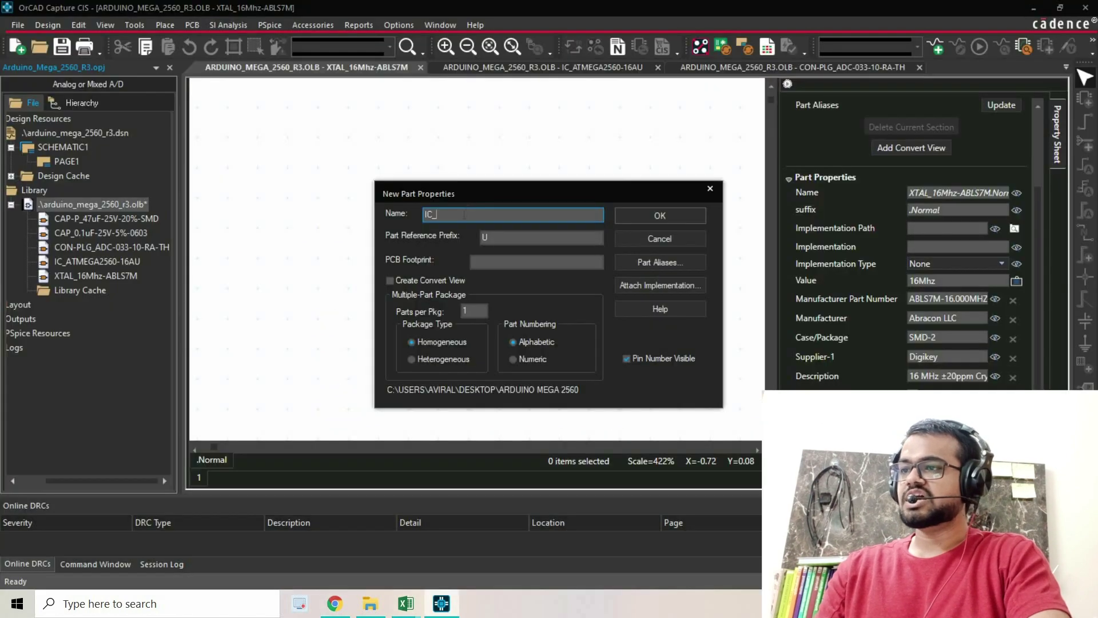
key("ctrl+v")
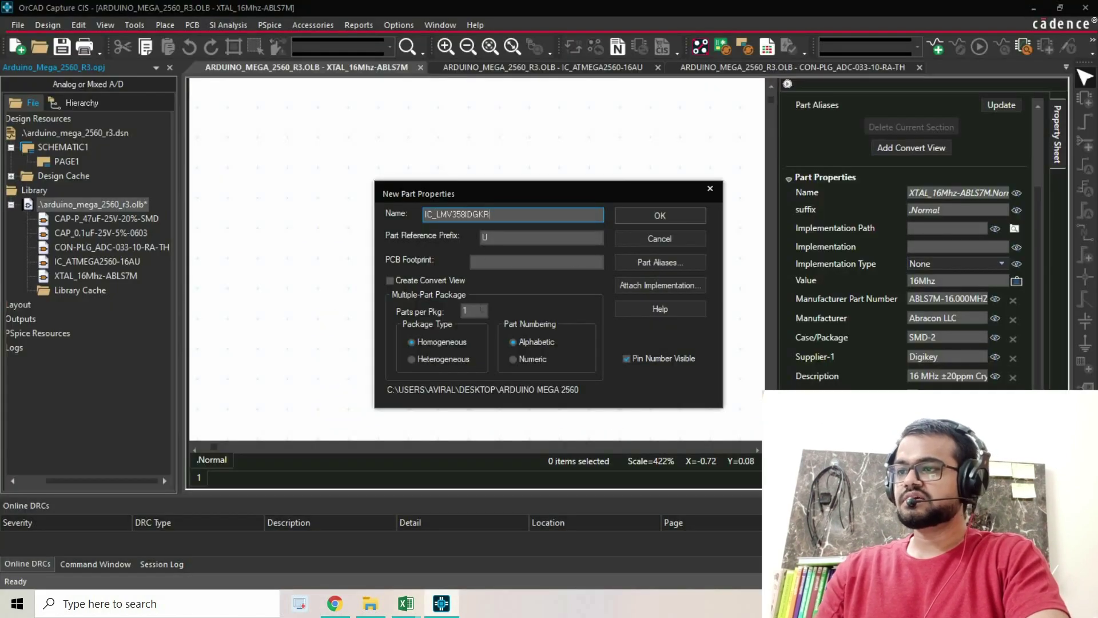
Set 2 parts per package, make the package Heterogeneous, and confirm the new part.
left_click(467, 310)
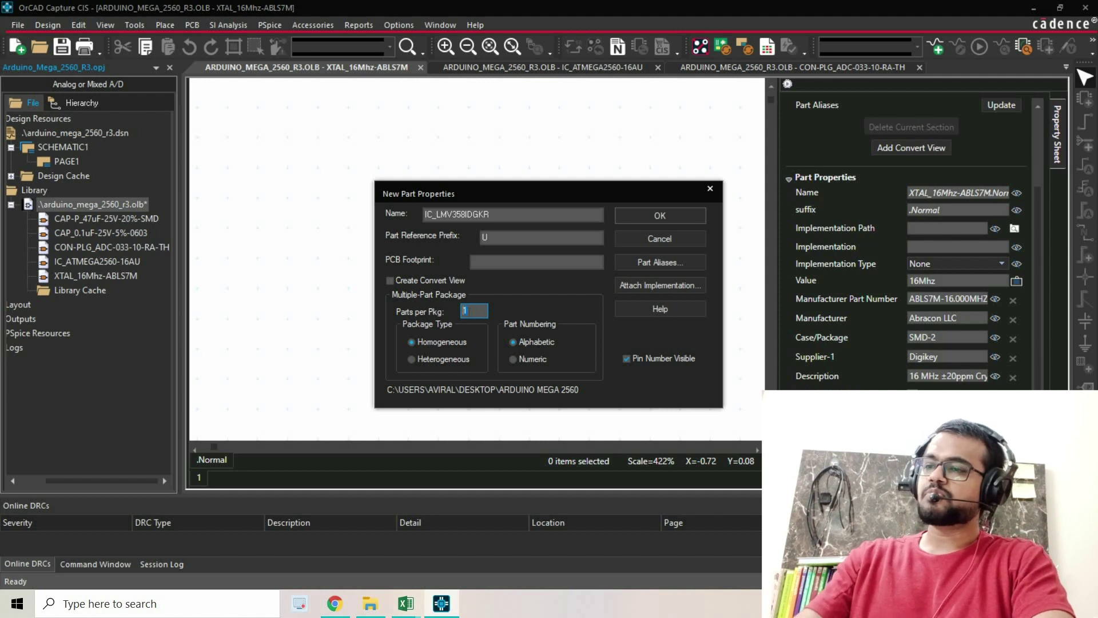
key("BackSpace")
type("2")
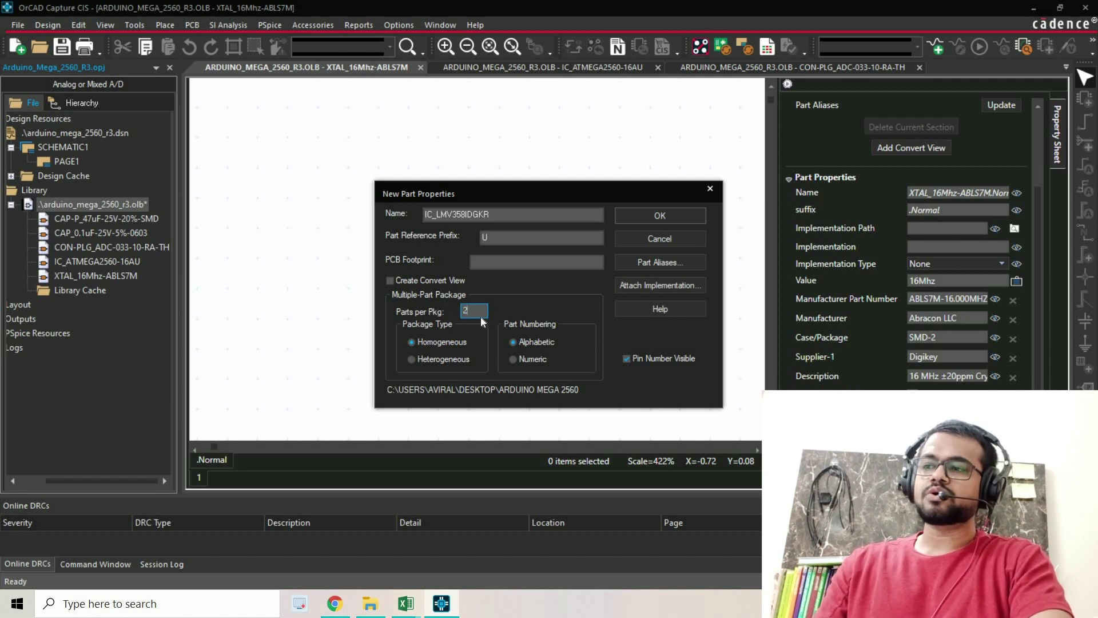
left_click(435, 359)
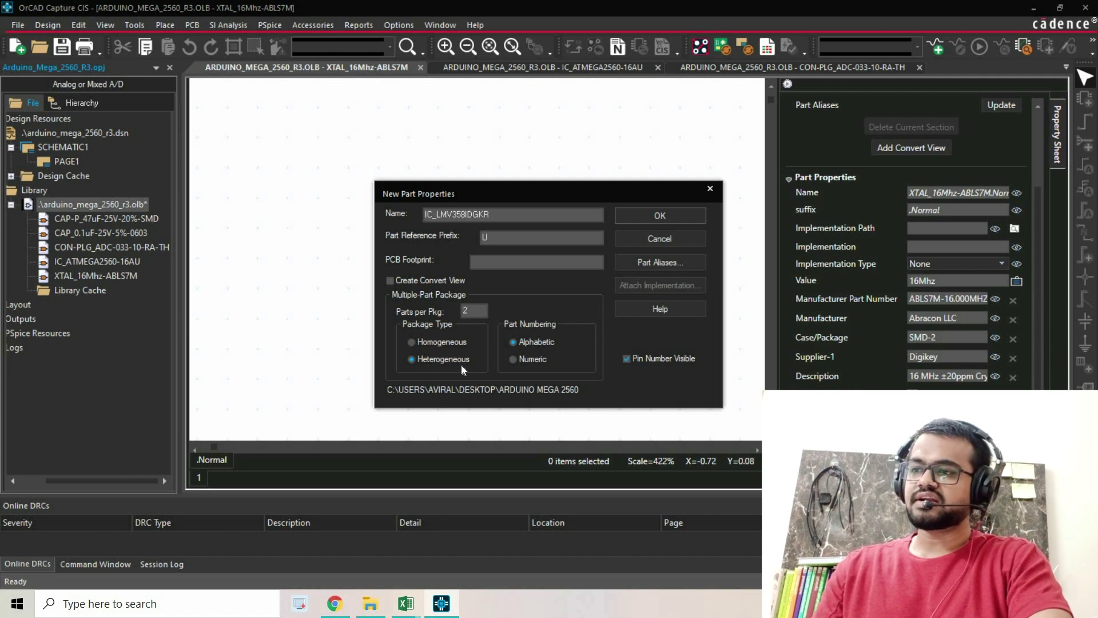
left_click(650, 219)
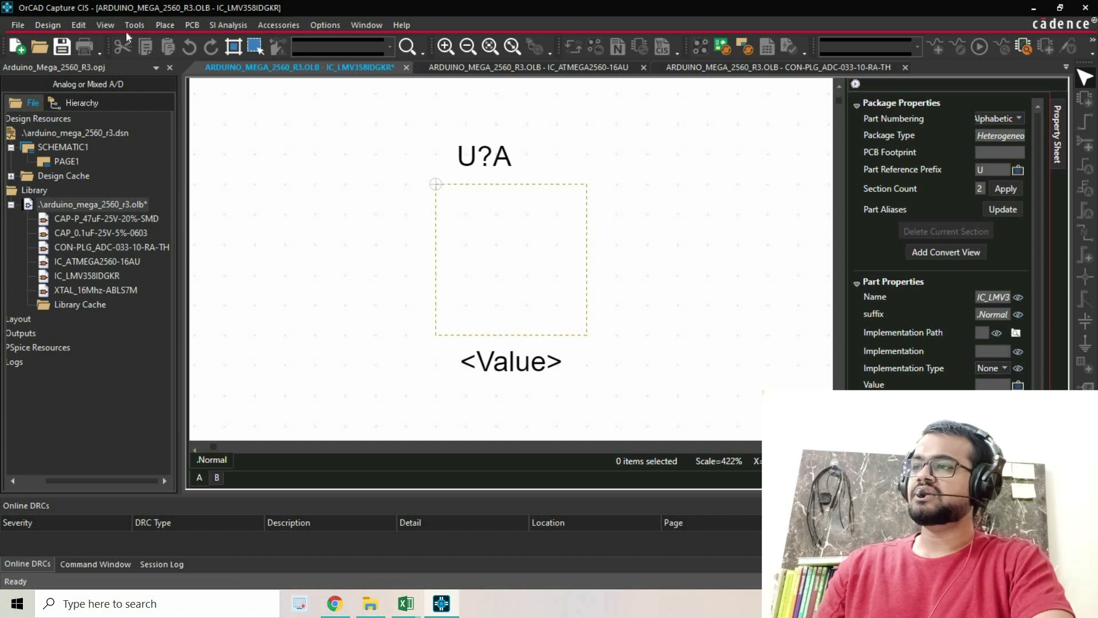
left_click(104, 25)
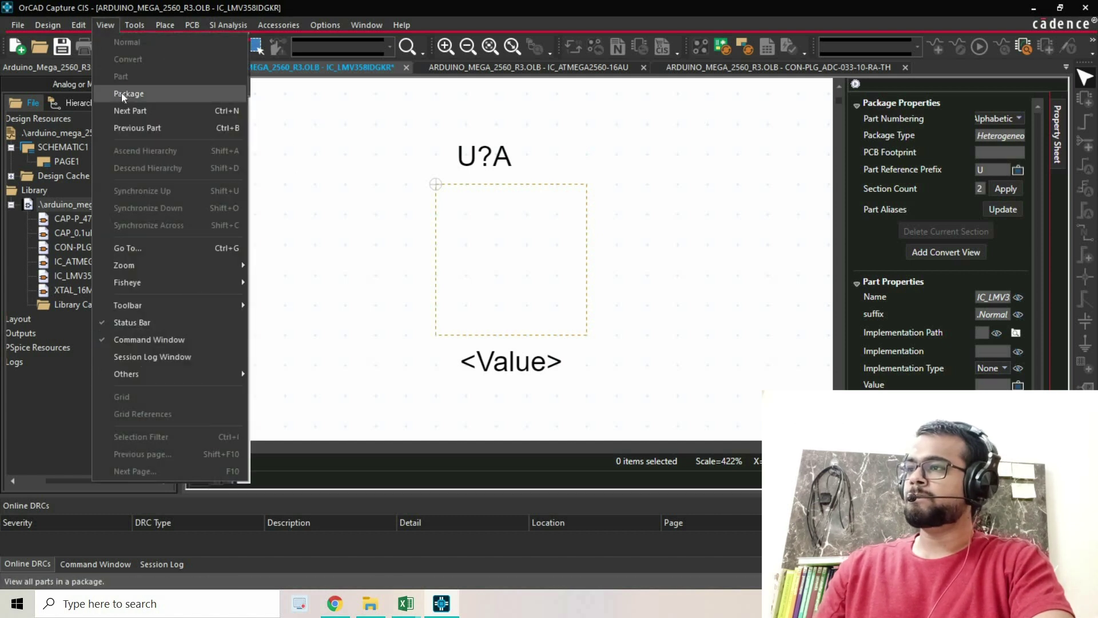
left_click(121, 93)
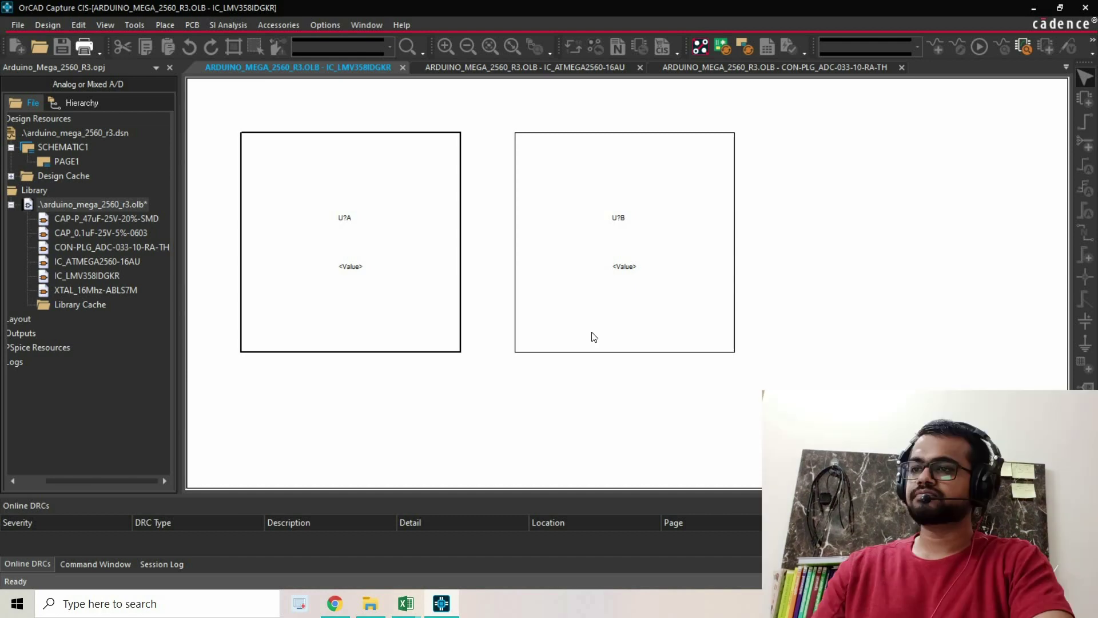
double_click(346, 273)
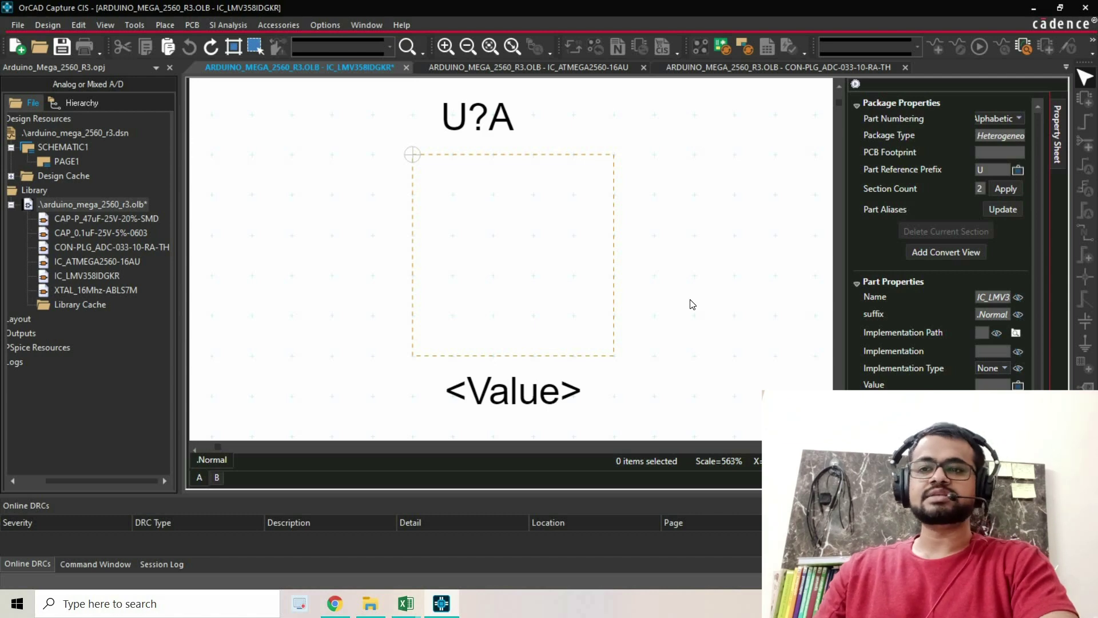
left_click(334, 604)
Check the pin layout in the datasheet tab, then return to the part editor.
key("ctrl+Tab")
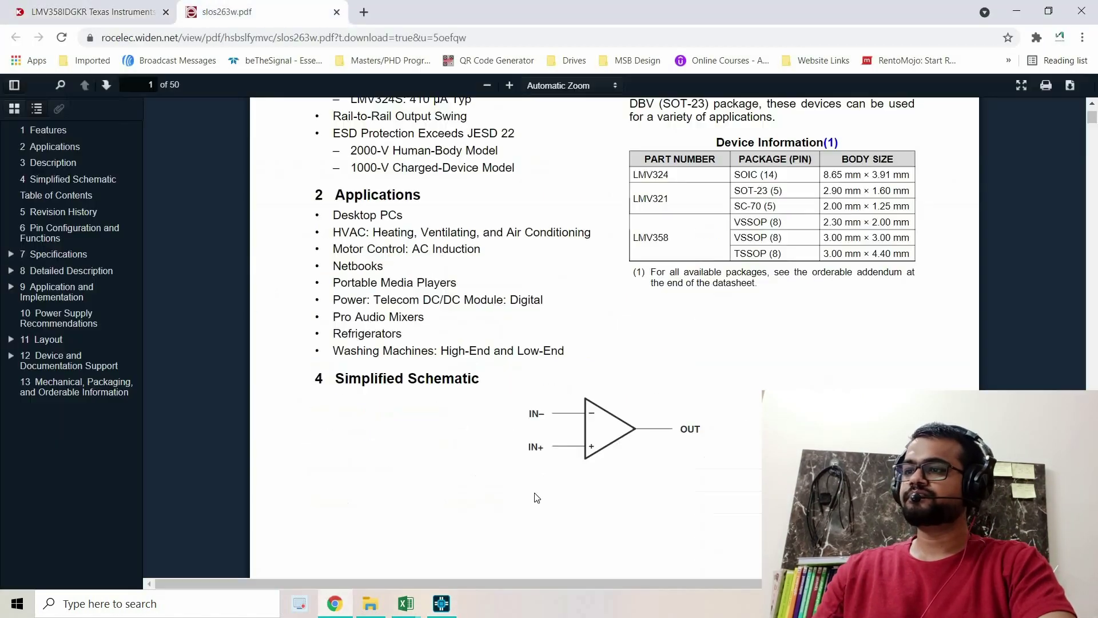
scroll(555, 429, "down", 20)
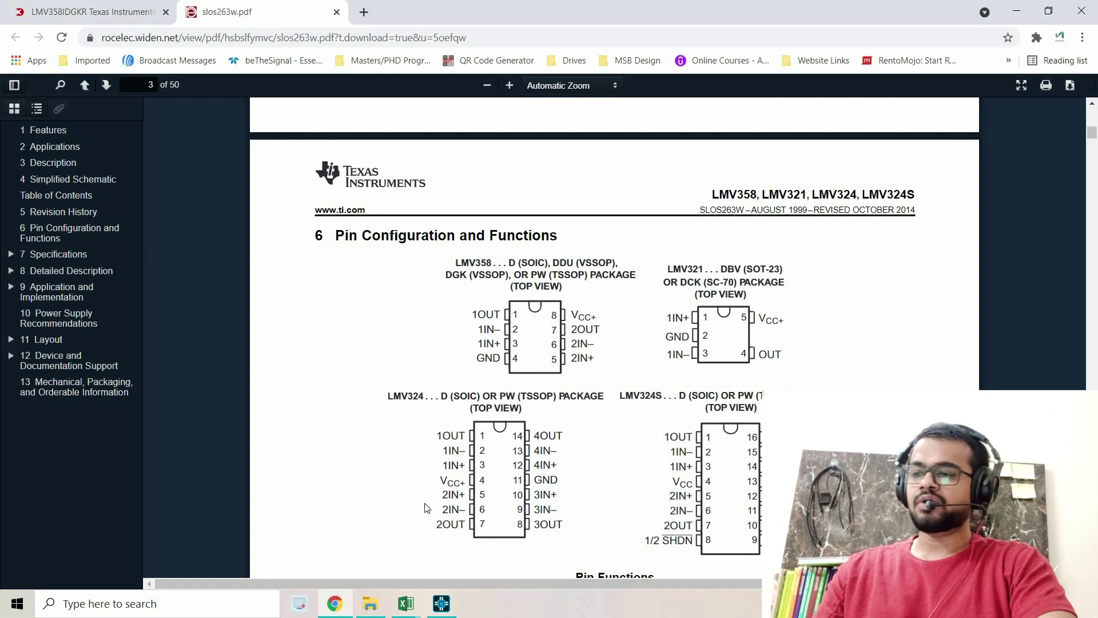
left_click(439, 607)
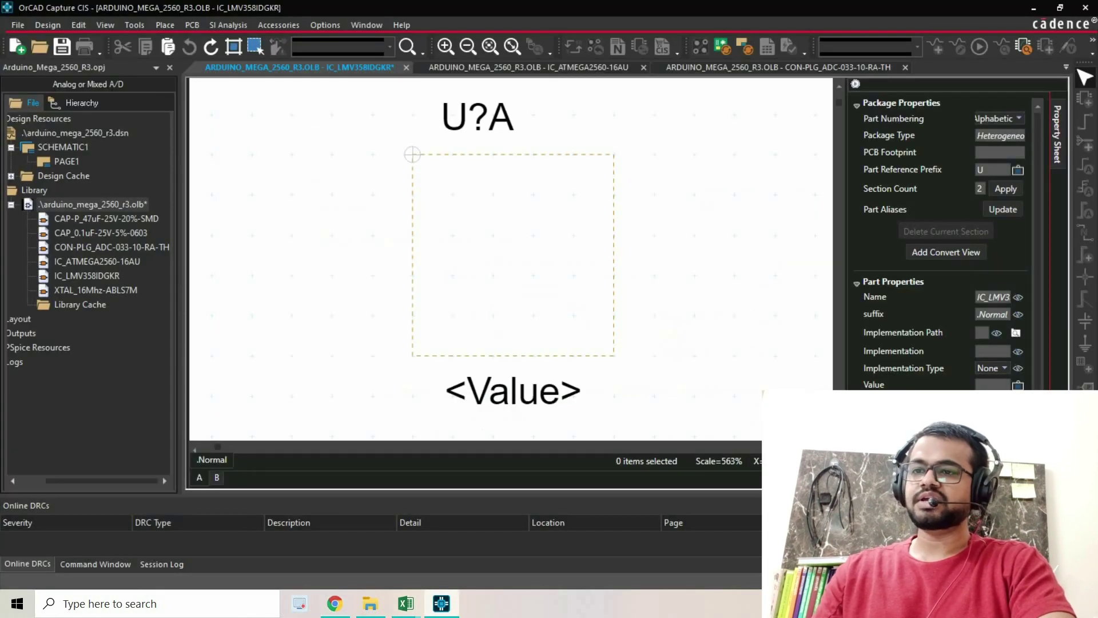
Place output pin 1OUT, number 1, on part A's right edge, then recheck the datasheet.
left_click(1085, 121)
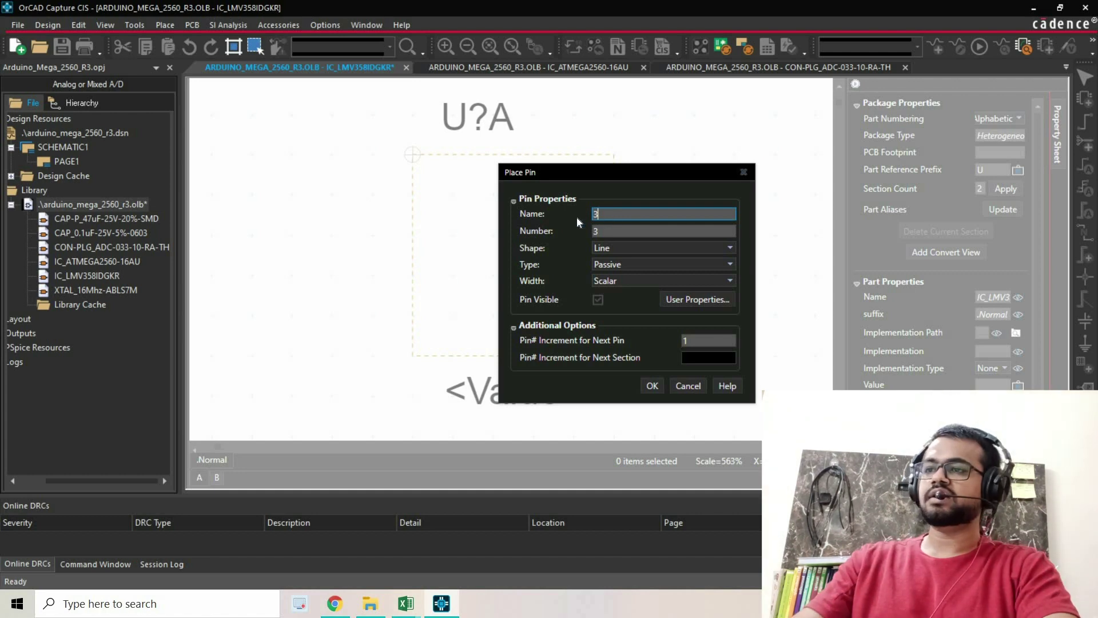
type("1")
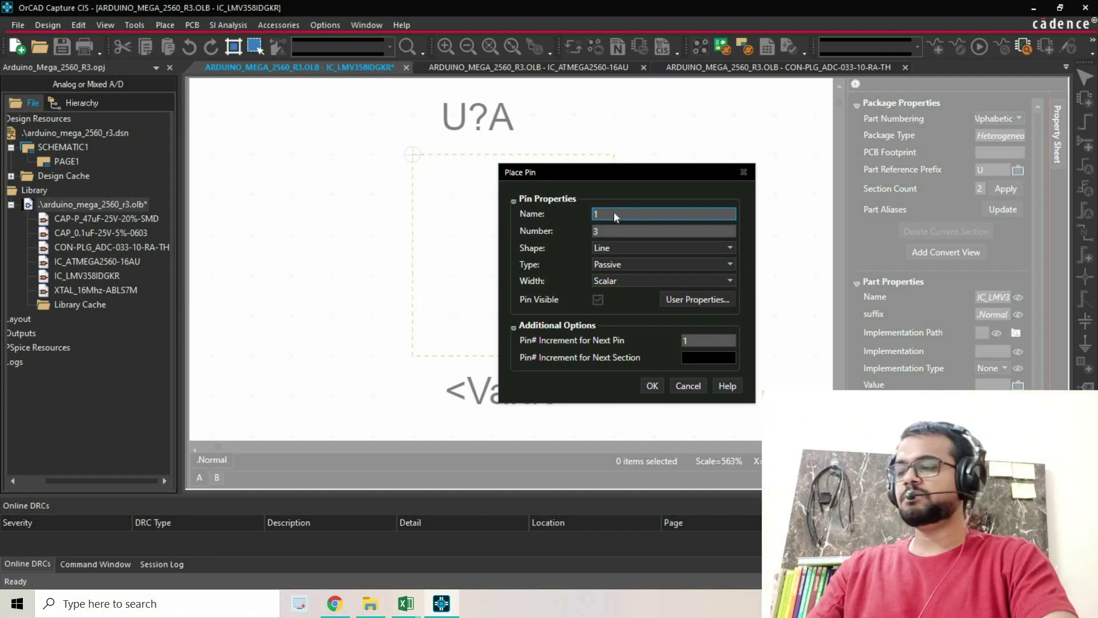
type("OUT")
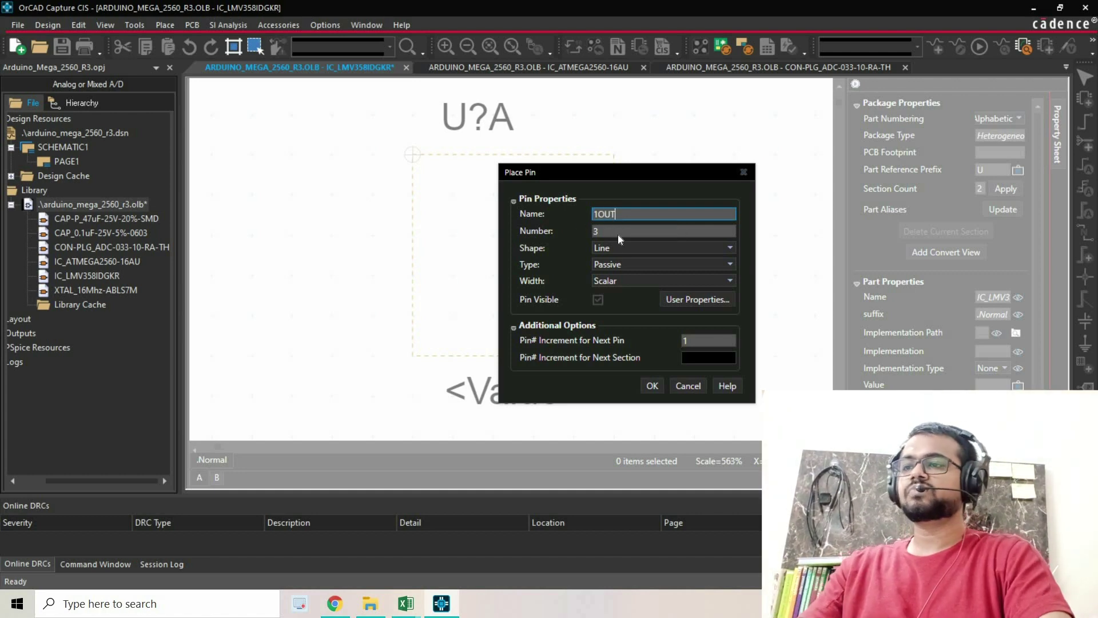
key("Tab")
type("1")
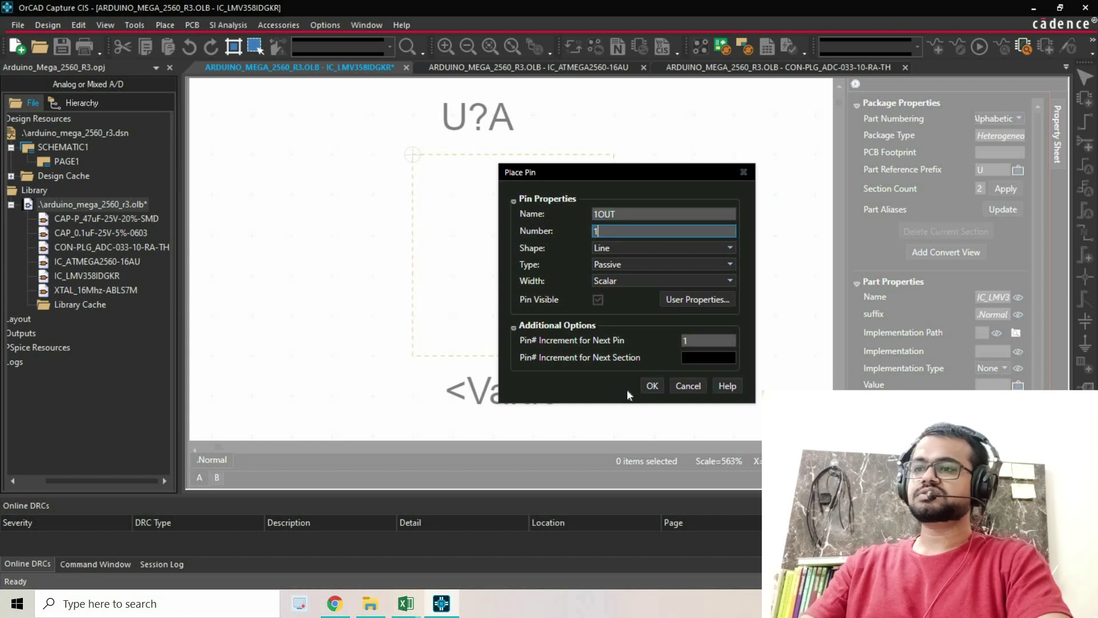
key("Return")
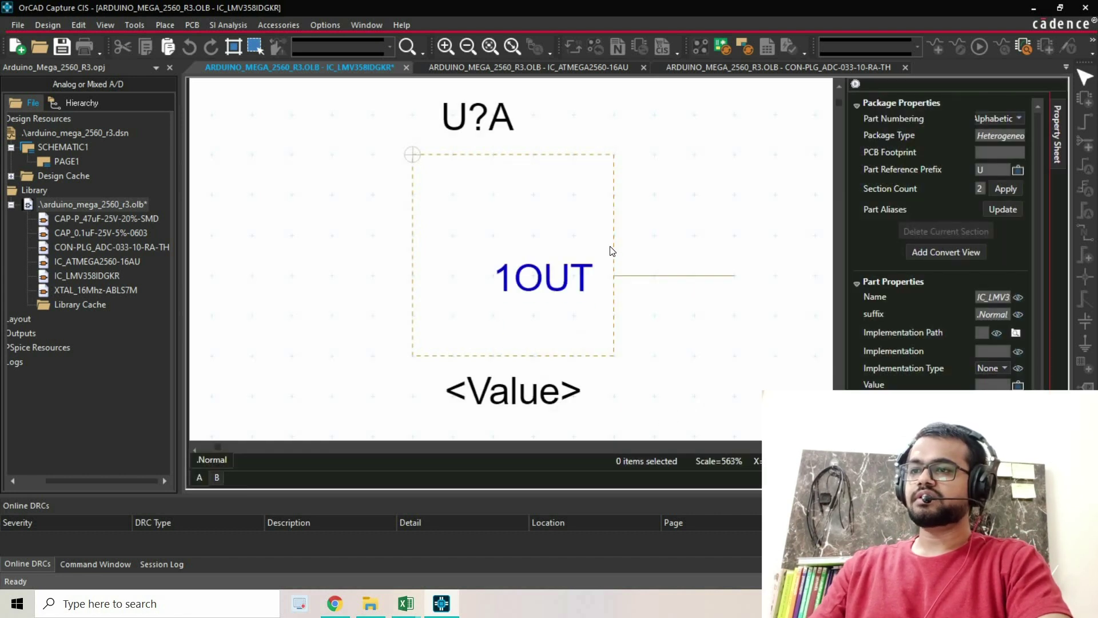
left_click(610, 246)
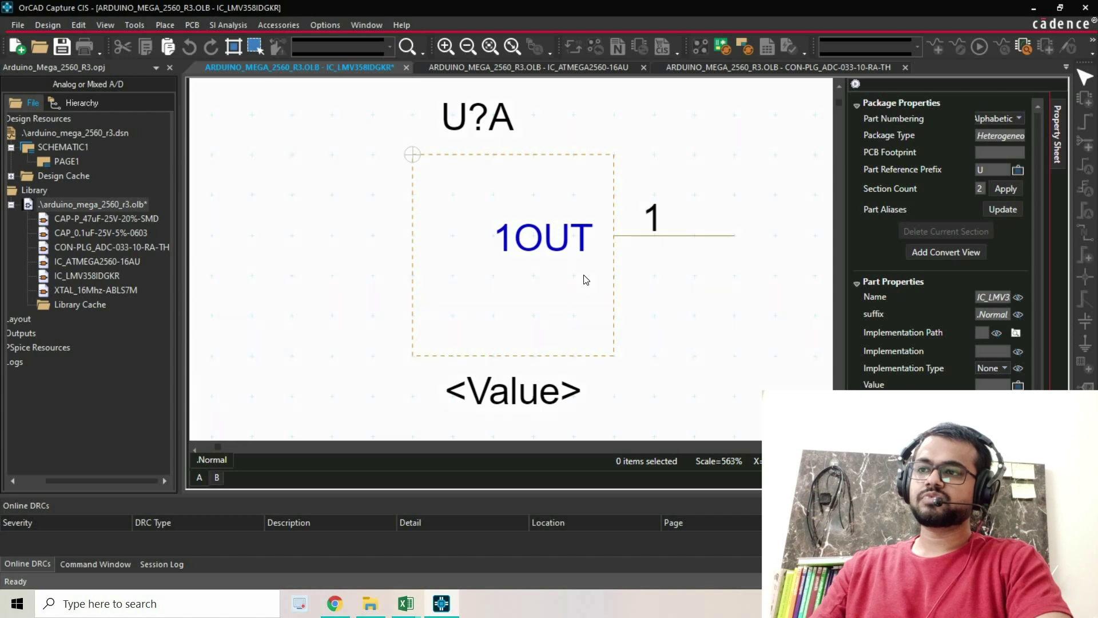
left_click(341, 603)
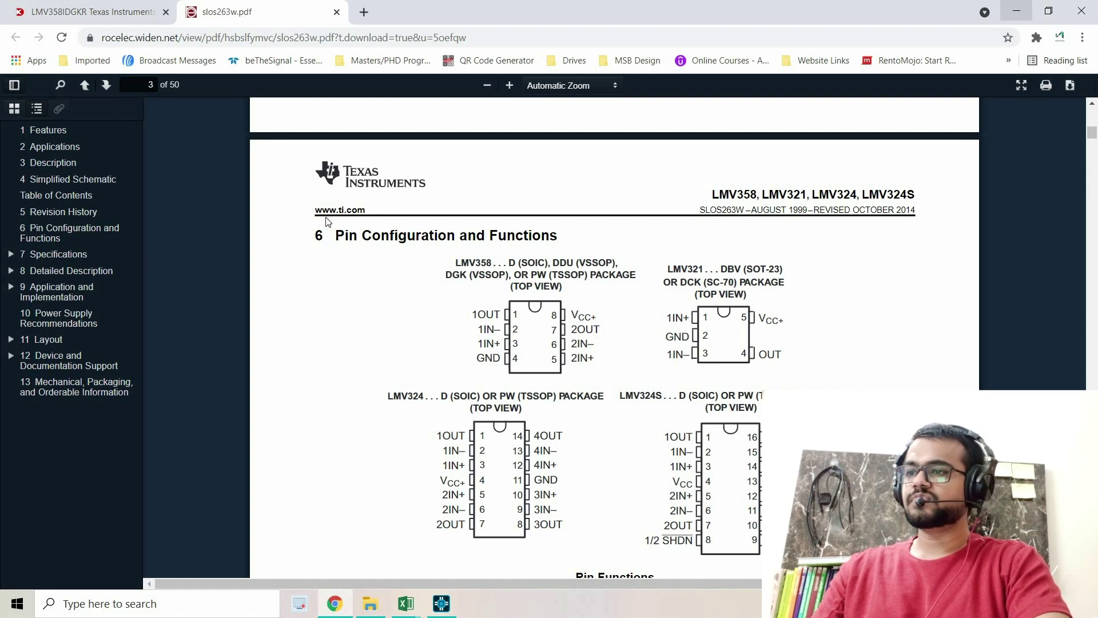
left_click(1016, 11)
Place pins 2 and 3 on the left edge of part A and end pin placement.
left_click(329, 185)
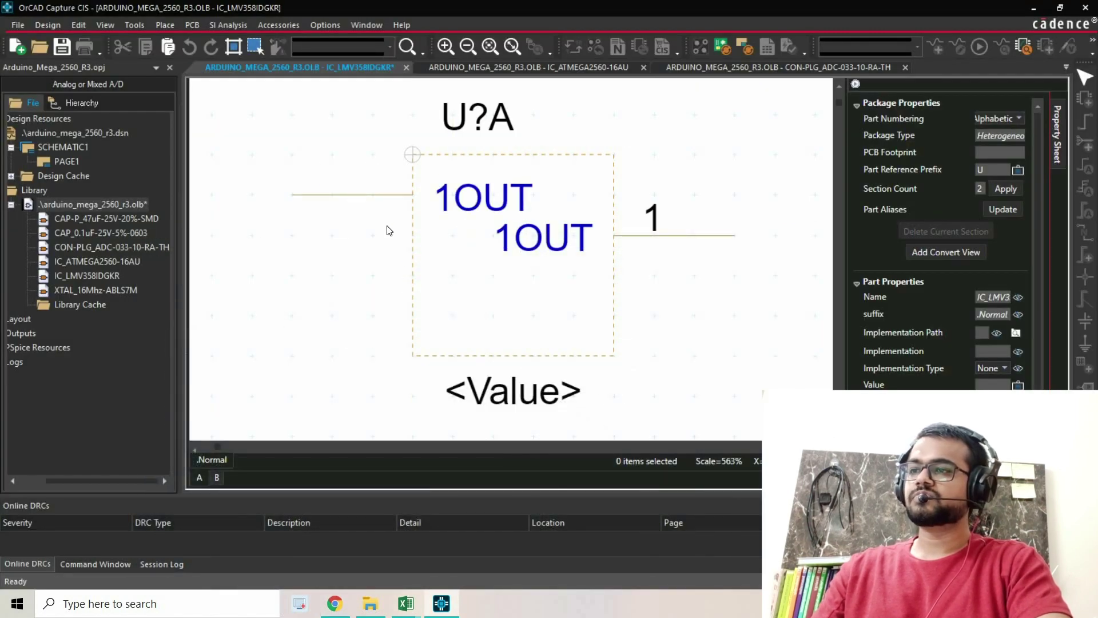
left_click(361, 280)
right_click(364, 323)
left_click(391, 330)
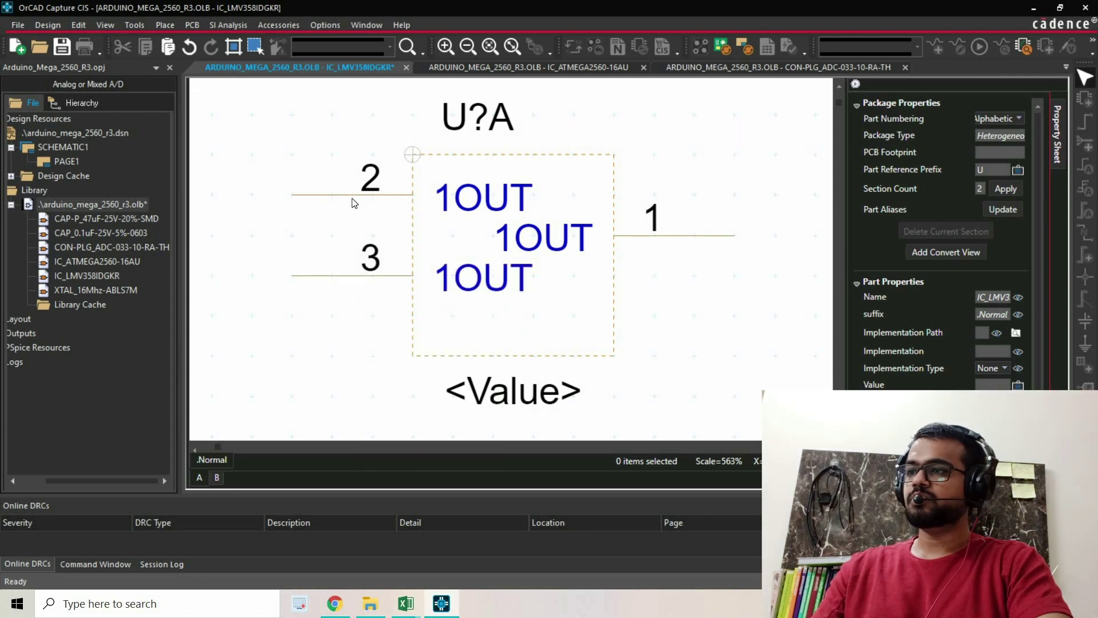
Rename pin 2 to -IN and pin 3 to +IN.
left_click(351, 197)
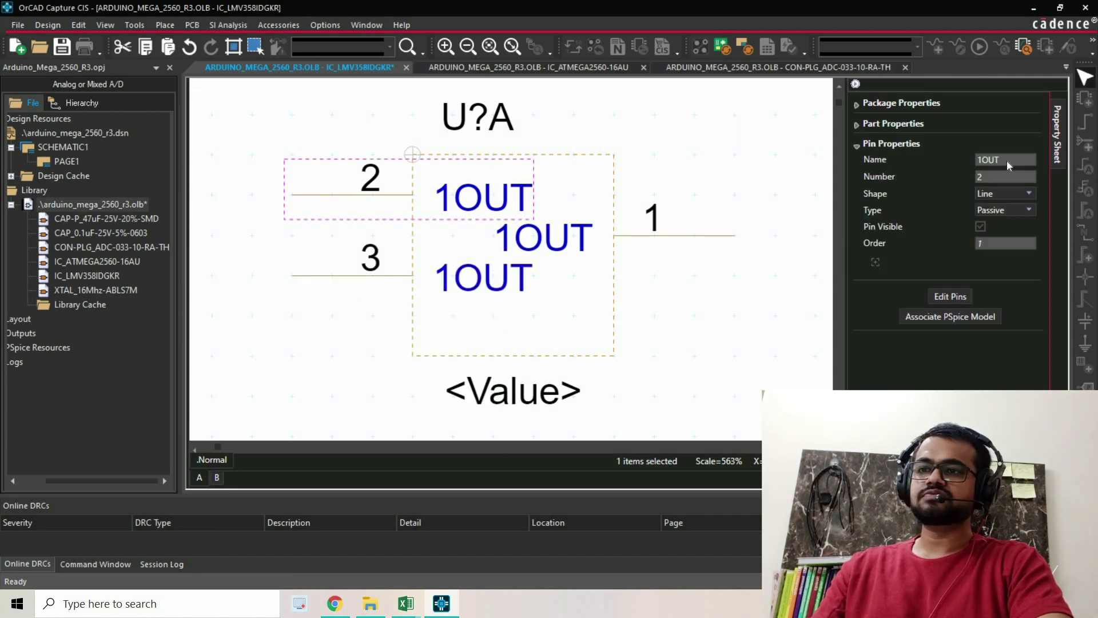
left_click(944, 167)
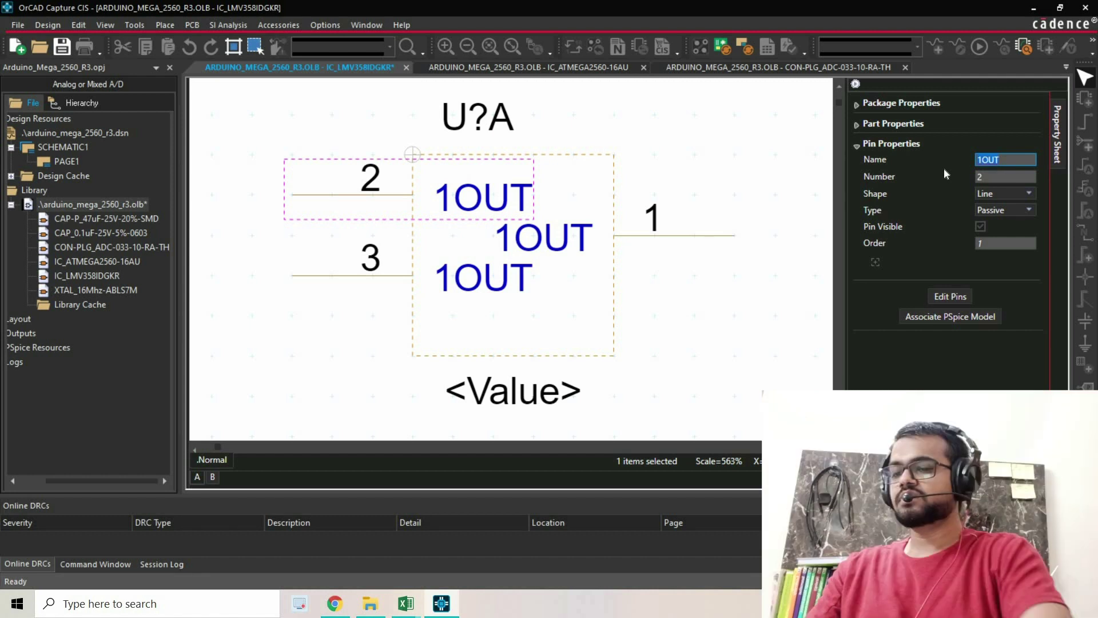
type("-IN")
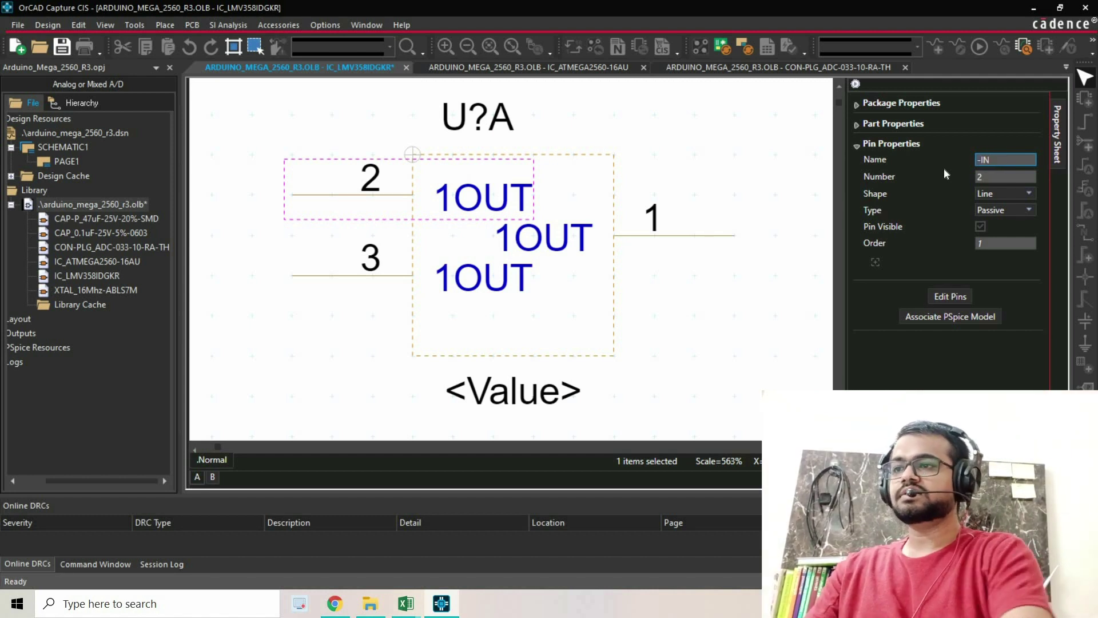
left_click(345, 275)
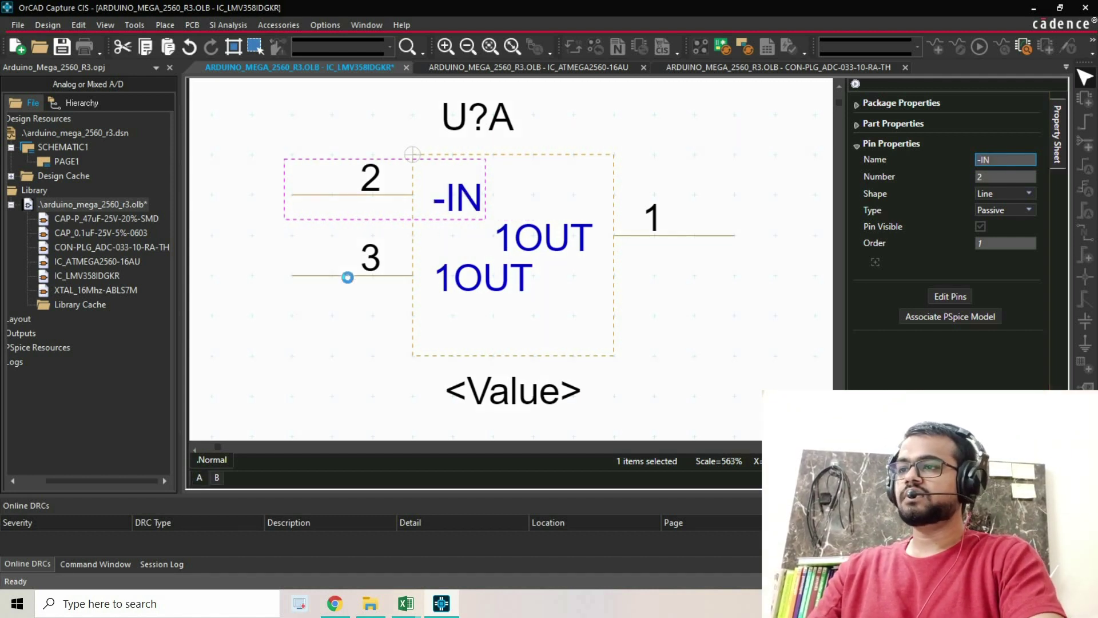
left_click(949, 160)
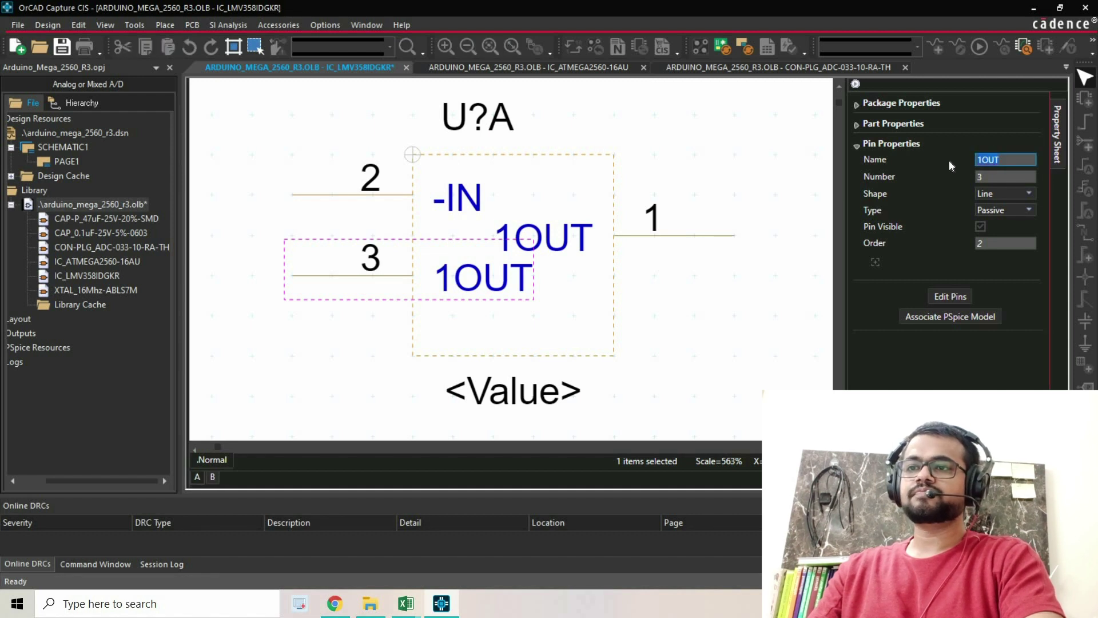
type("+IN")
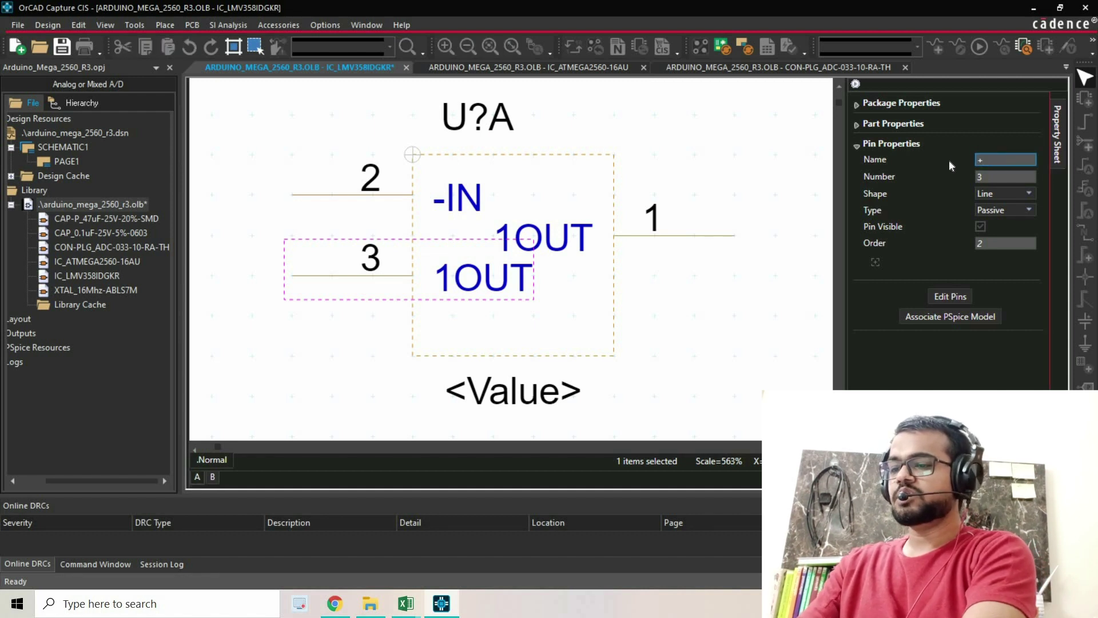
left_click(681, 299)
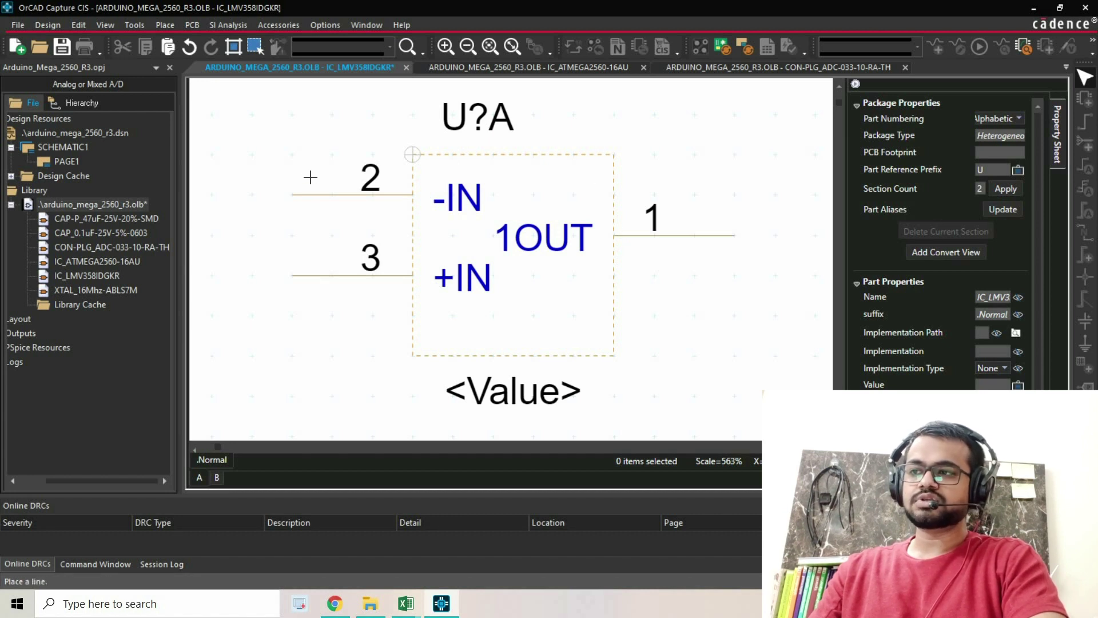
Draw the triangle's top edge from the body's top-left corner to pin 1.
left_click(413, 155)
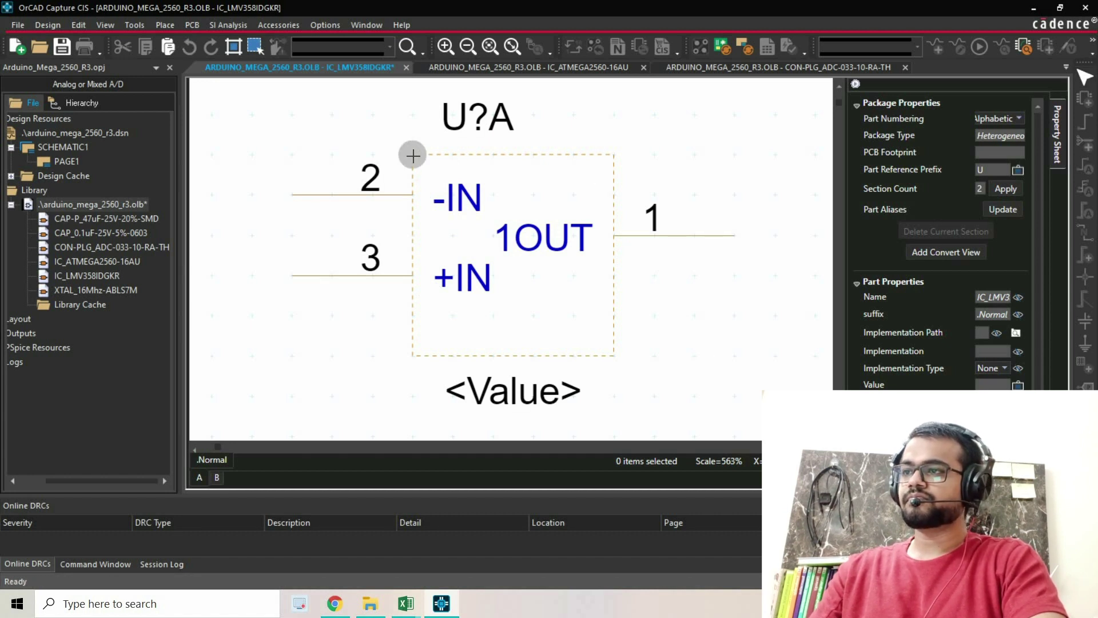
left_click(614, 231)
left_click(614, 234)
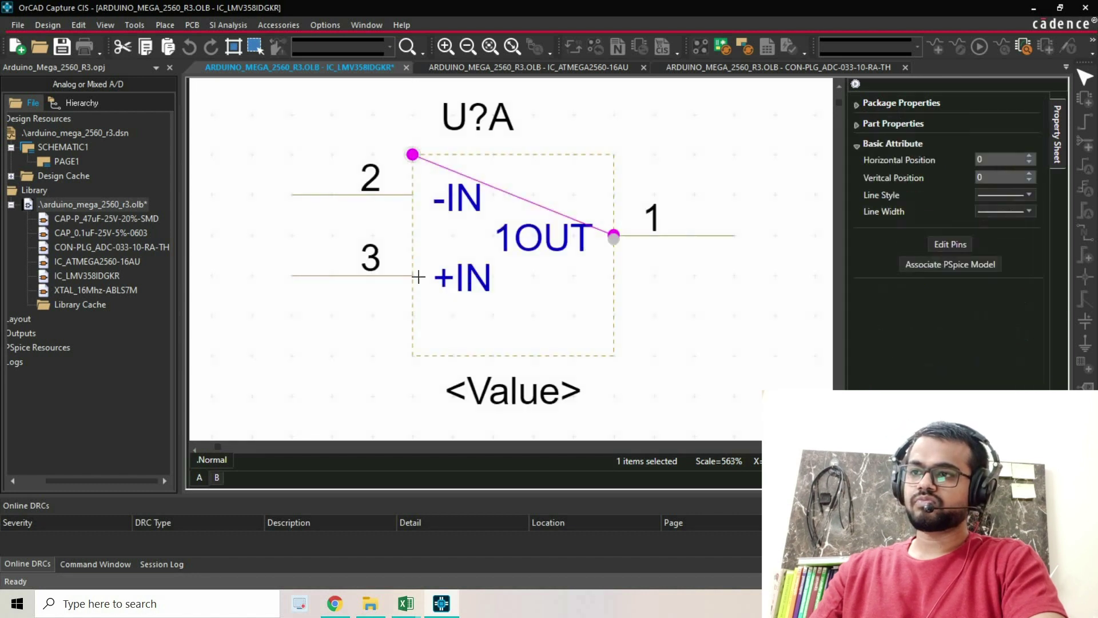
middle_click_drag(414, 258, 347, 338)
scroll(366, 319, "down", 1, "ctrl")
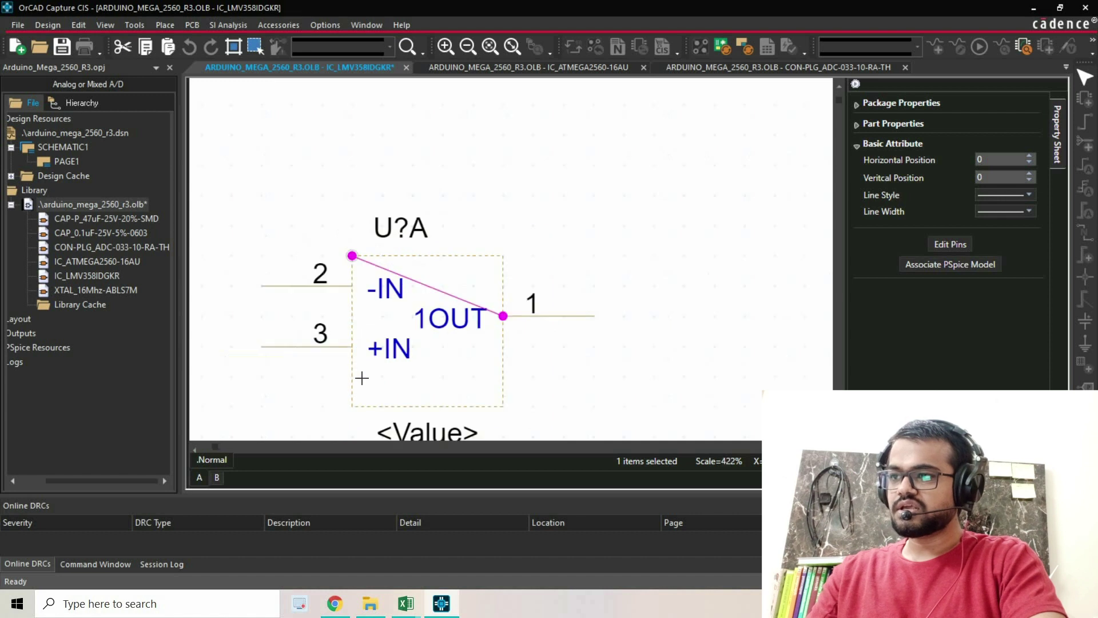
scroll(359, 383, "up", 1, "ctrl")
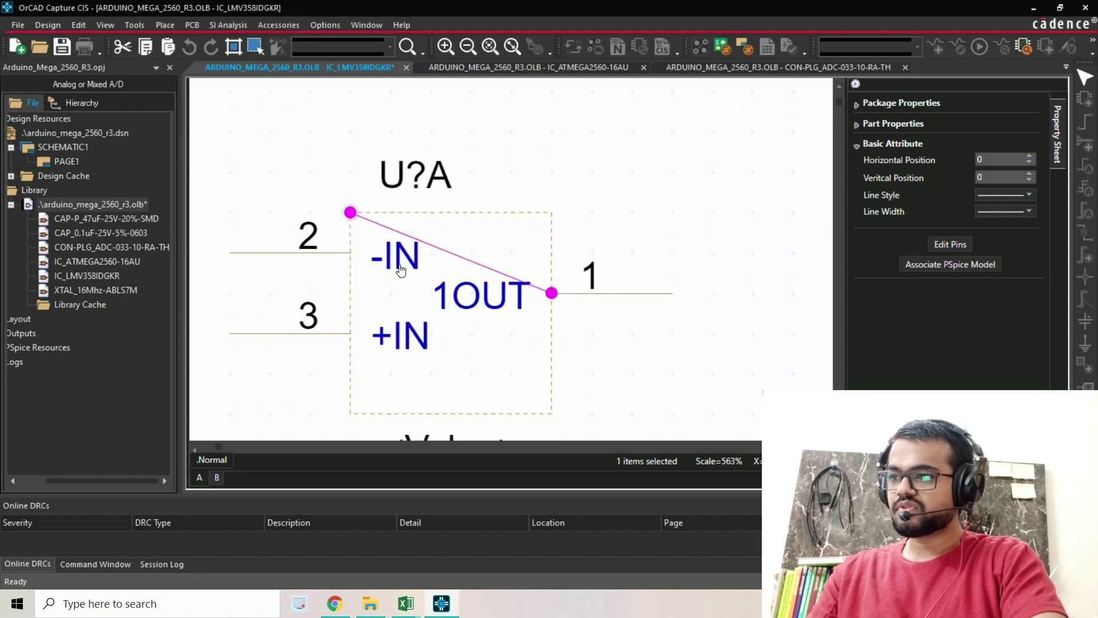
right_click(400, 270)
left_click(345, 378)
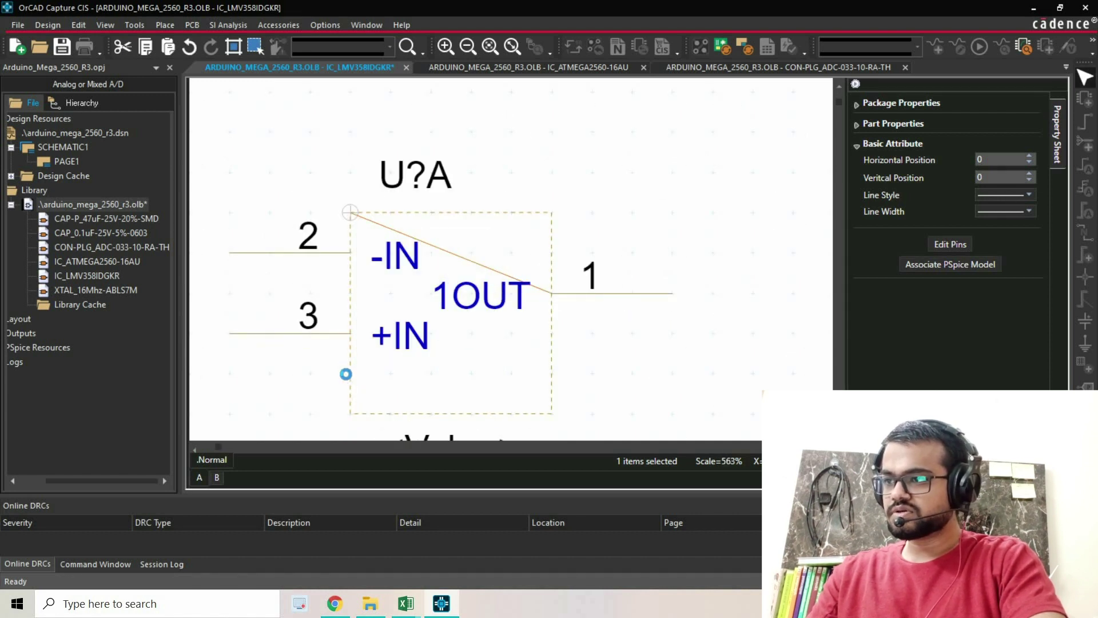
scroll(345, 374, "up", 2, "ctrl")
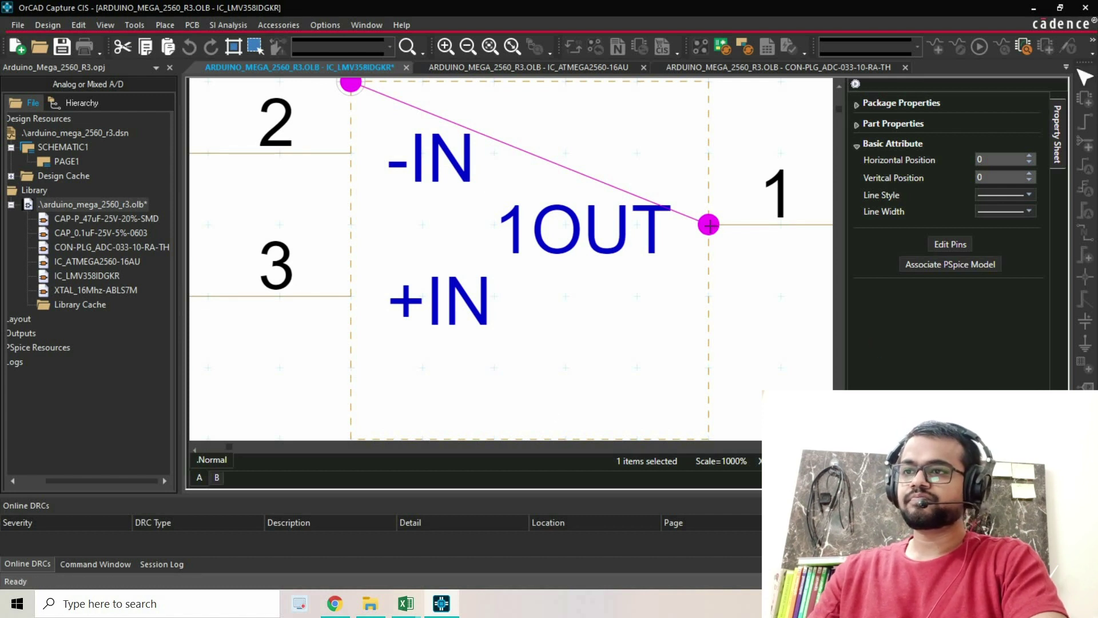
Draw the triangle's lower edge from the output tip to the bottom-left corner.
left_click(710, 225)
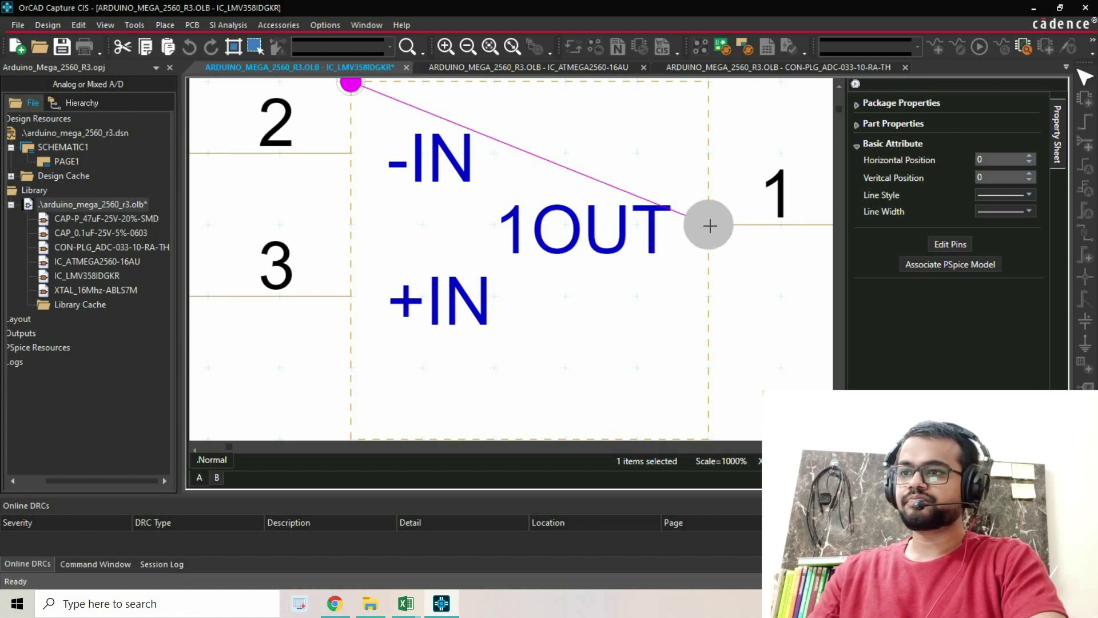
left_click(351, 369)
left_click(351, 369)
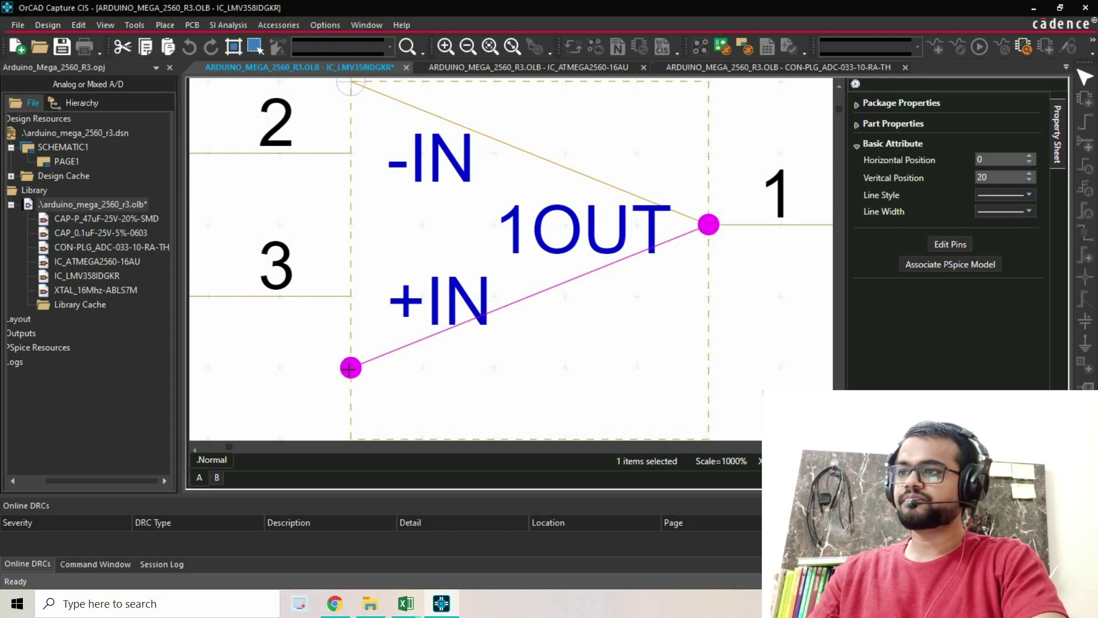
scroll(348, 368, "down", 2)
scroll(349, 368, "up", 1, "ctrl")
scroll(349, 367, "down", 2, "ctrl")
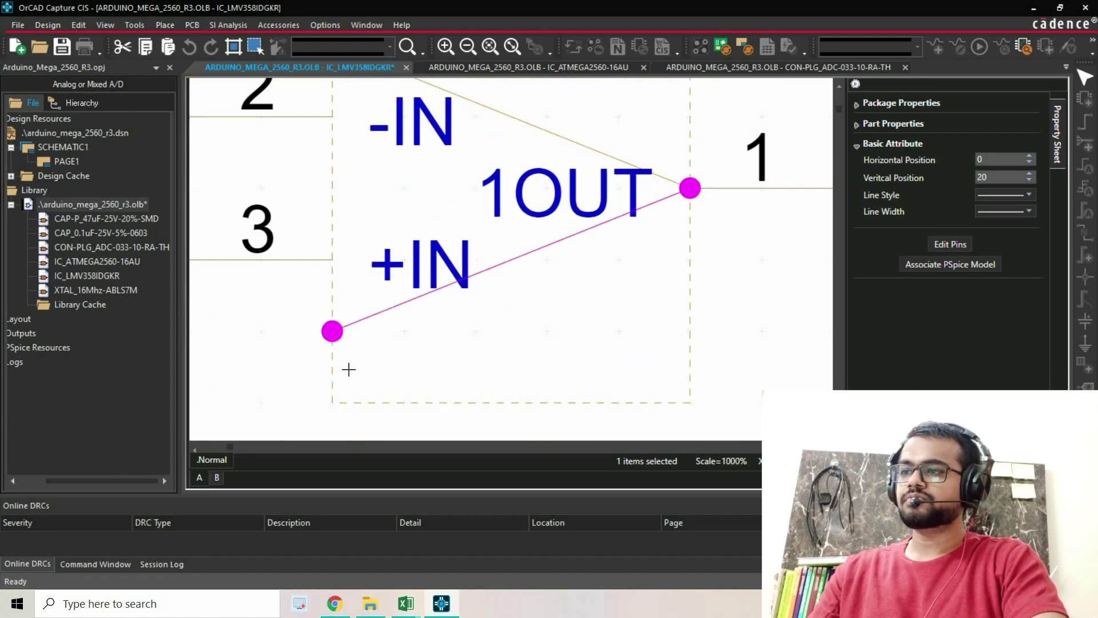
Close the triangle with a vertical left edge and shift the -IN label slightly left.
left_click(378, 96)
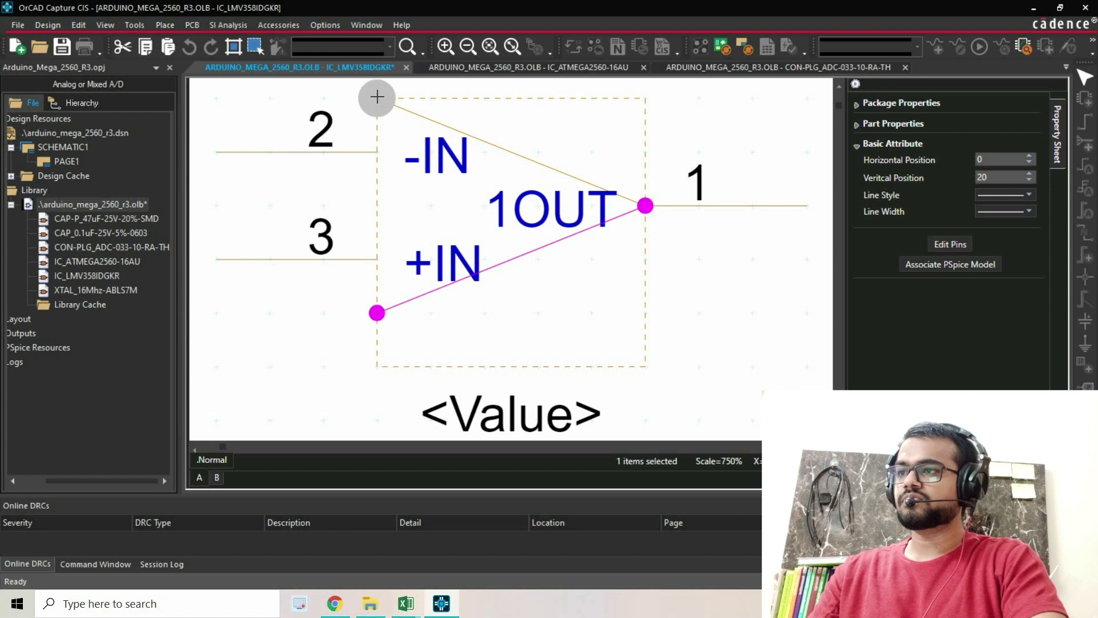
left_click(376, 313)
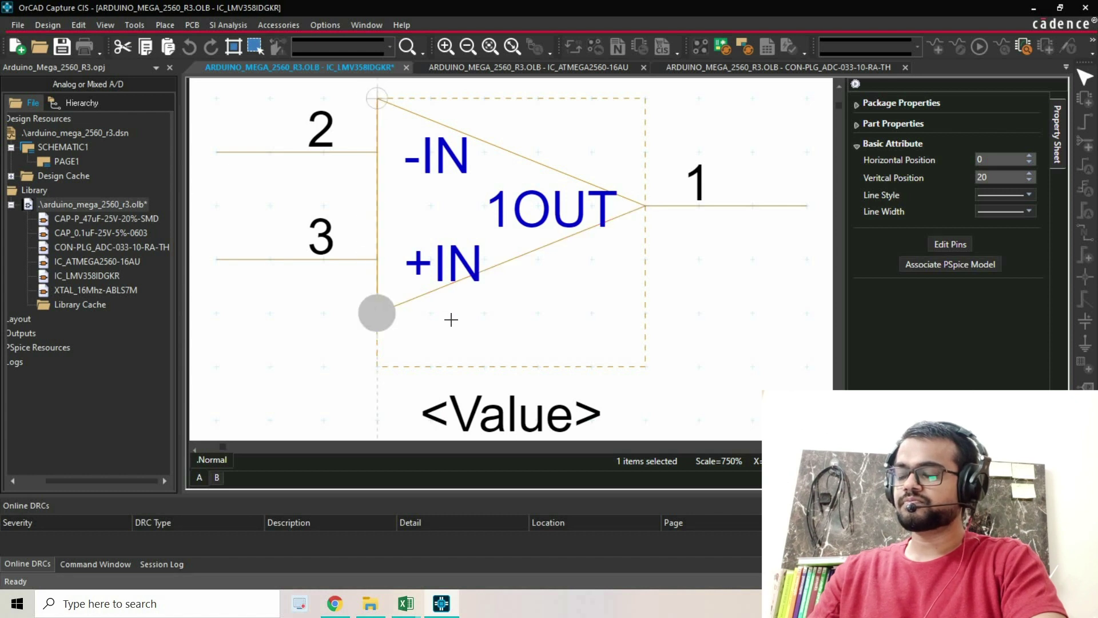
right_click(472, 308)
key("Escape")
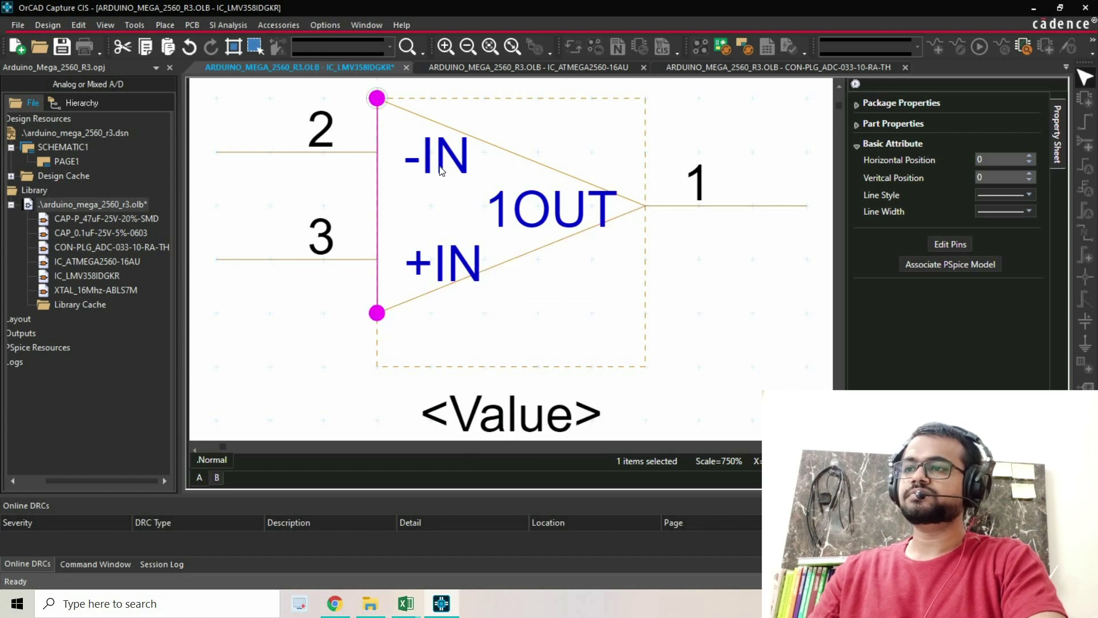
left_click(444, 162)
left_click_drag(444, 162, 422, 154)
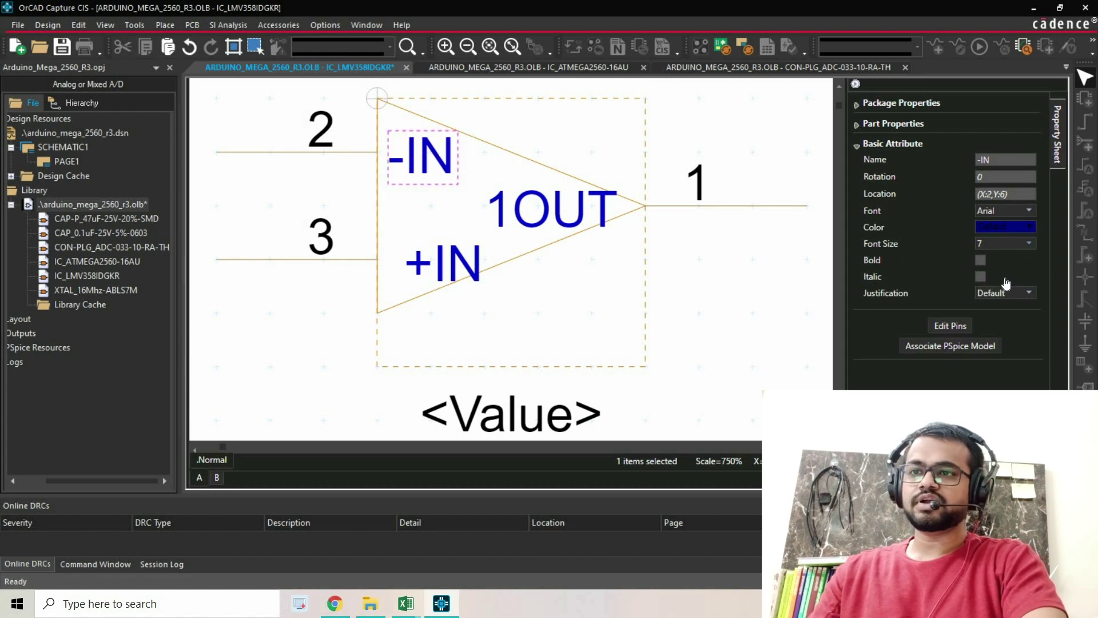
Set the -IN and +IN pin name labels to font size 5.
left_click(1022, 247)
left_click(997, 314)
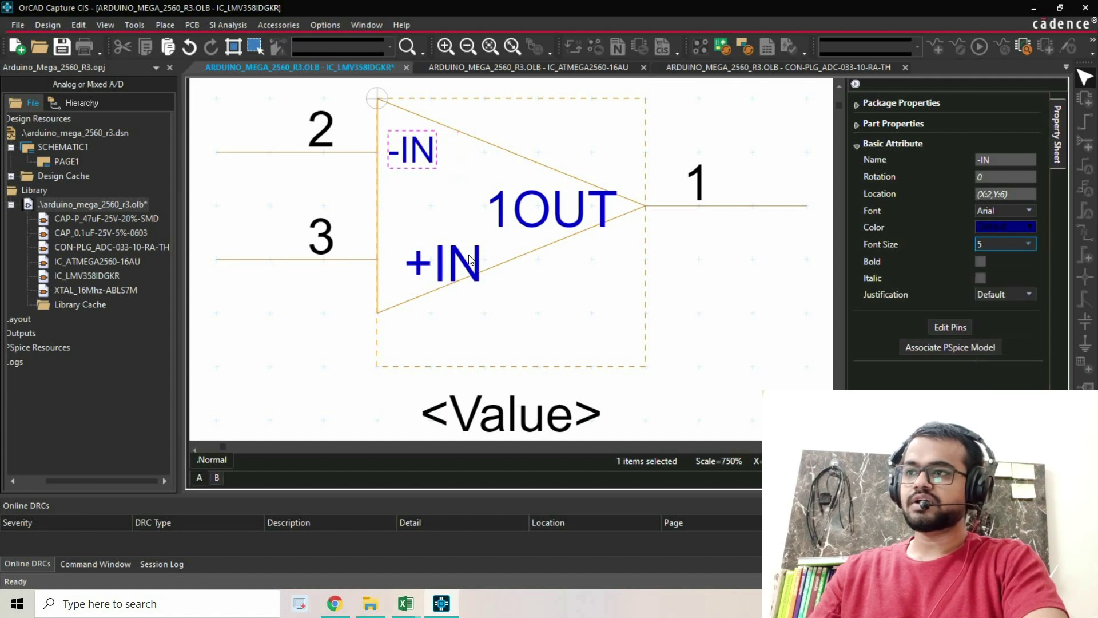
left_click(452, 265)
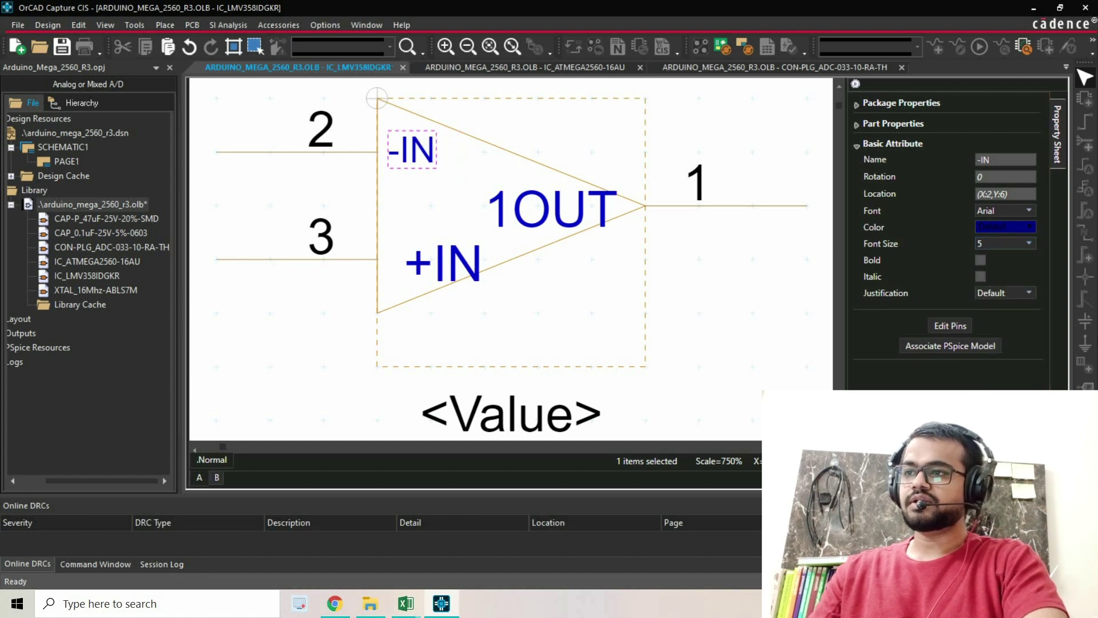
left_click(1006, 246)
left_click(997, 313)
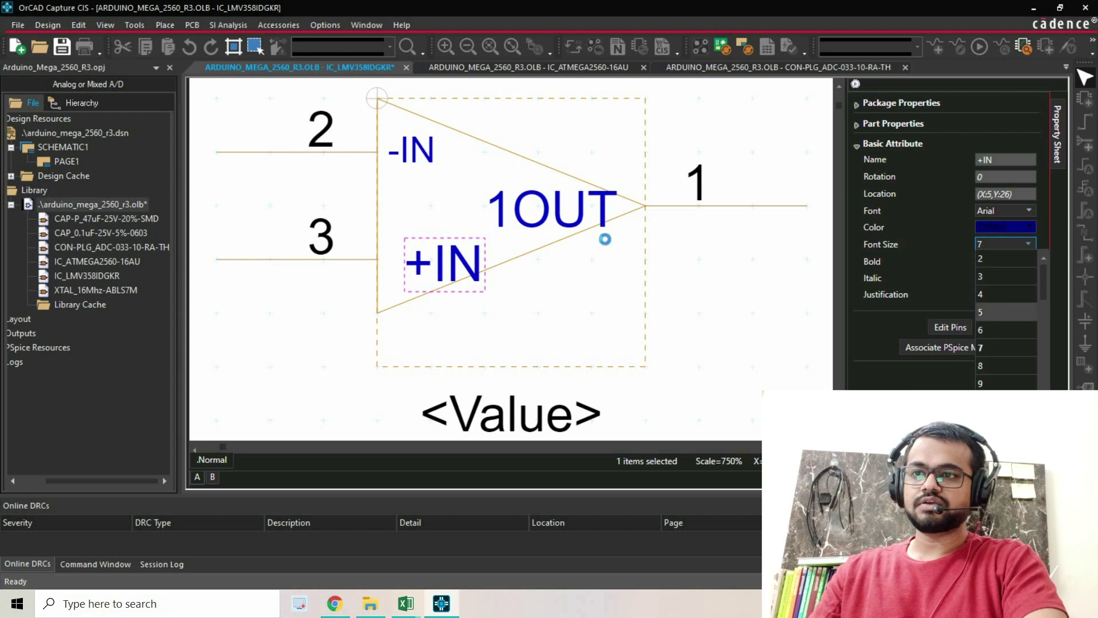
Set the 1OUT pin name label to font size 5 and deselect it.
left_click(995, 253)
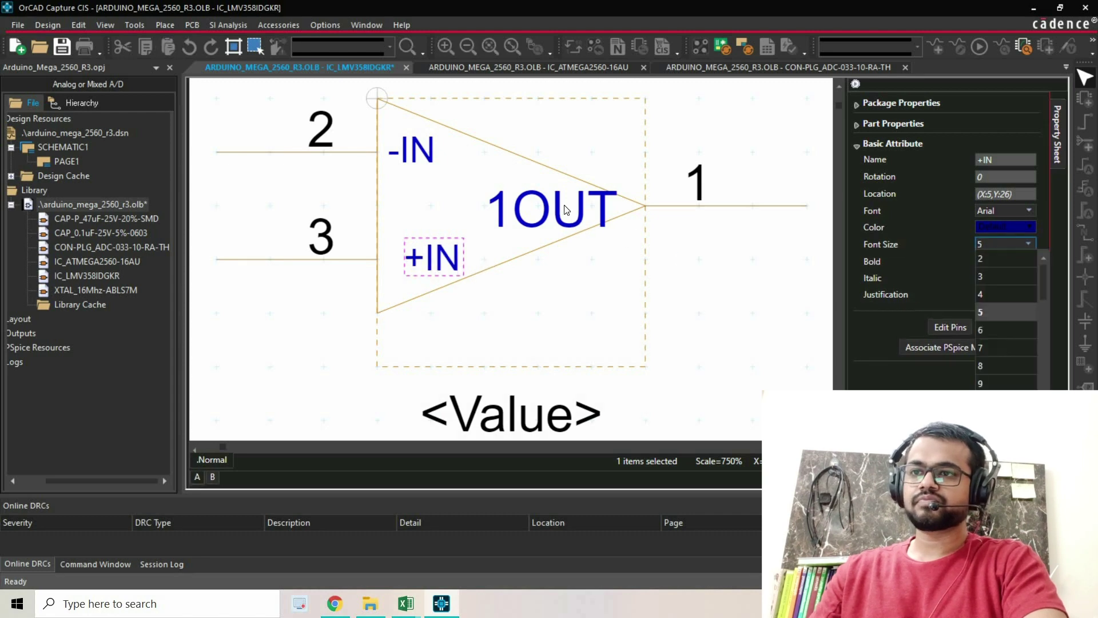
key("Escape")
key("Tab")
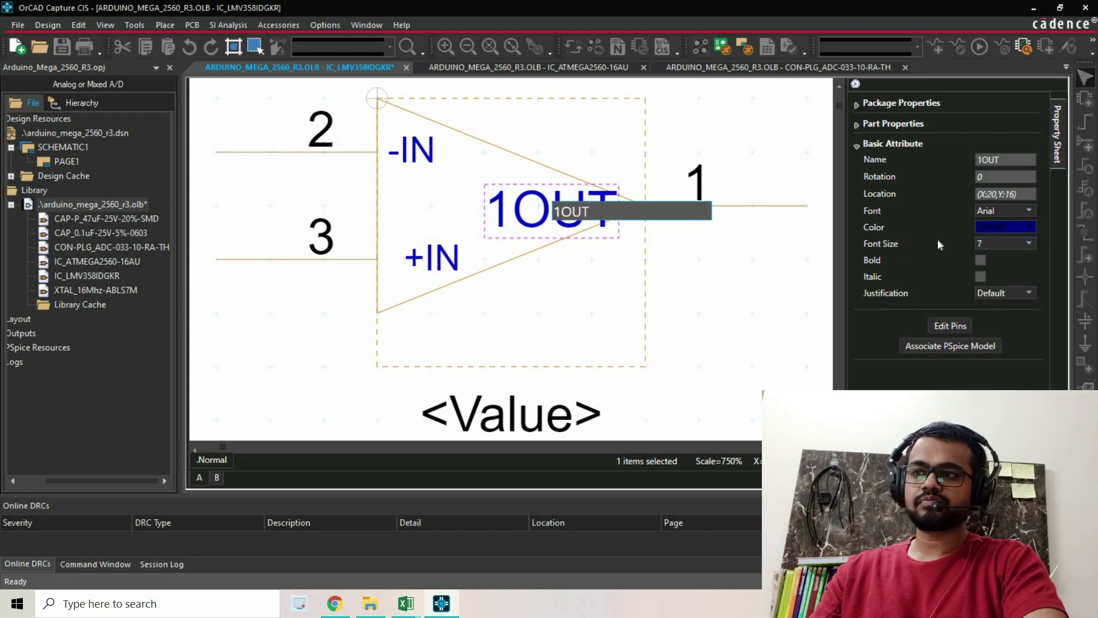
left_click(1006, 244)
left_click(1007, 243)
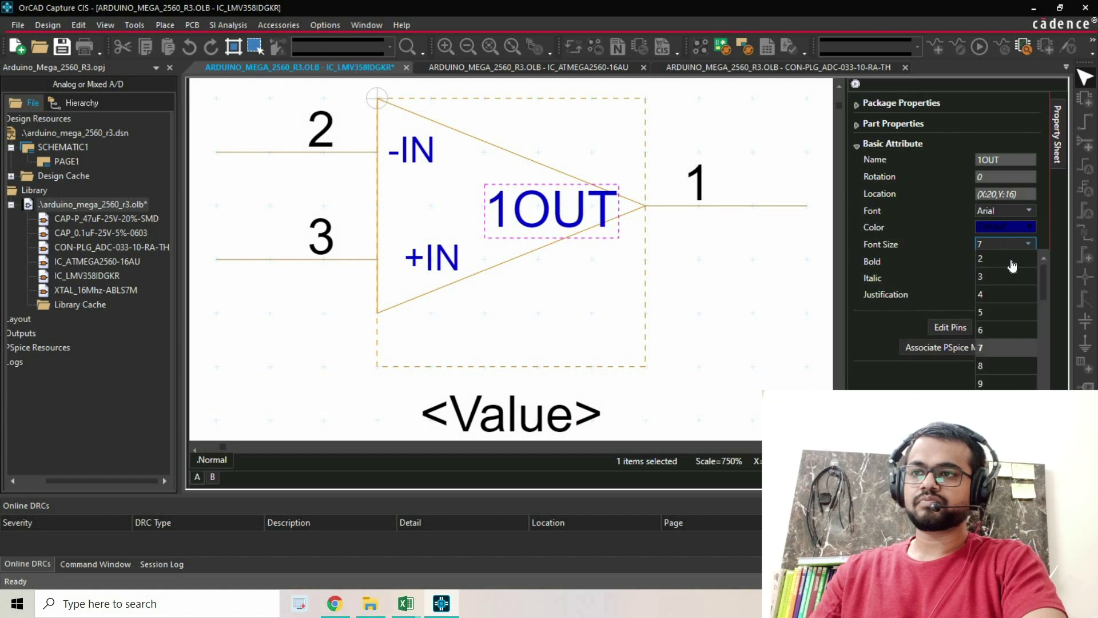
left_click(998, 313)
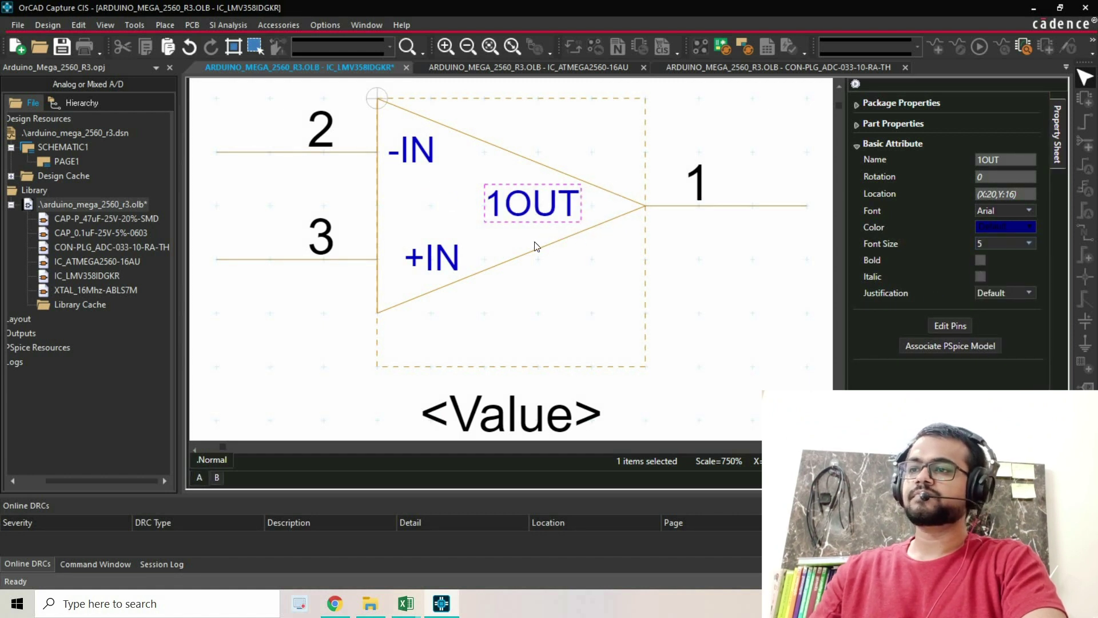
left_click(311, 290)
scroll(346, 300, "down", 2, "ctrl")
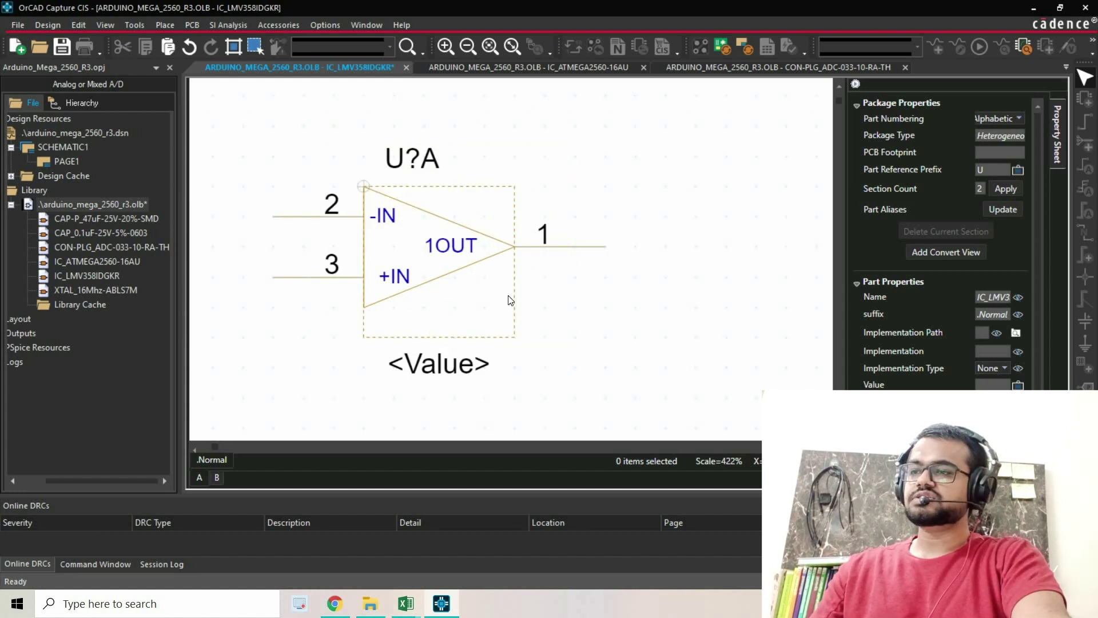
Raise the part body's bottom edge closer to the triangular outline.
left_click_drag(515, 337, 510, 312)
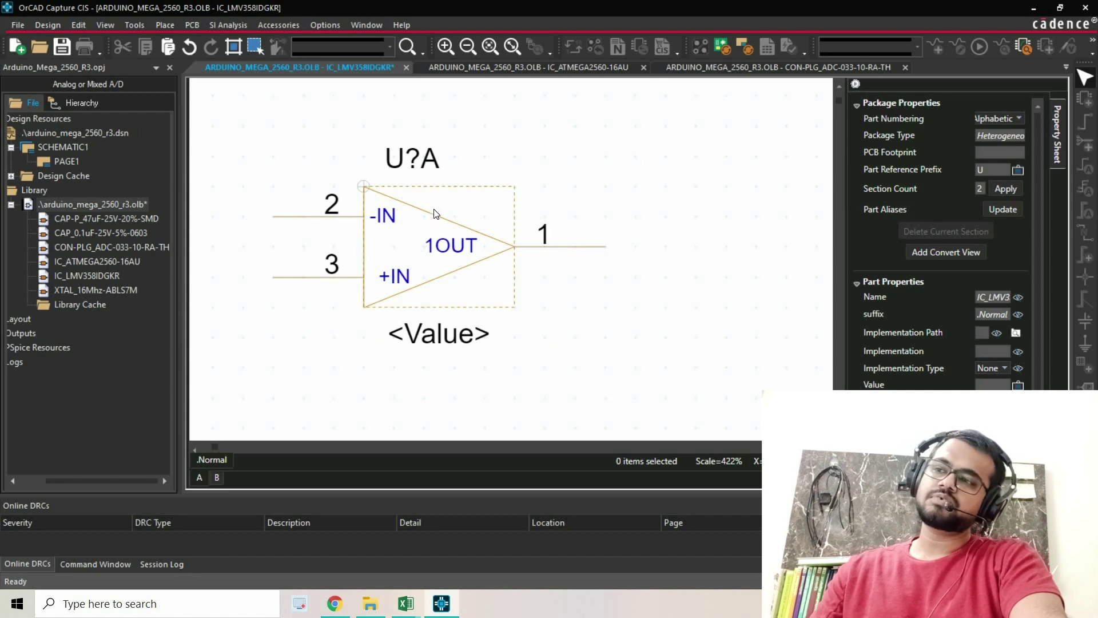
scroll(438, 228, "up", 2, "ctrl")
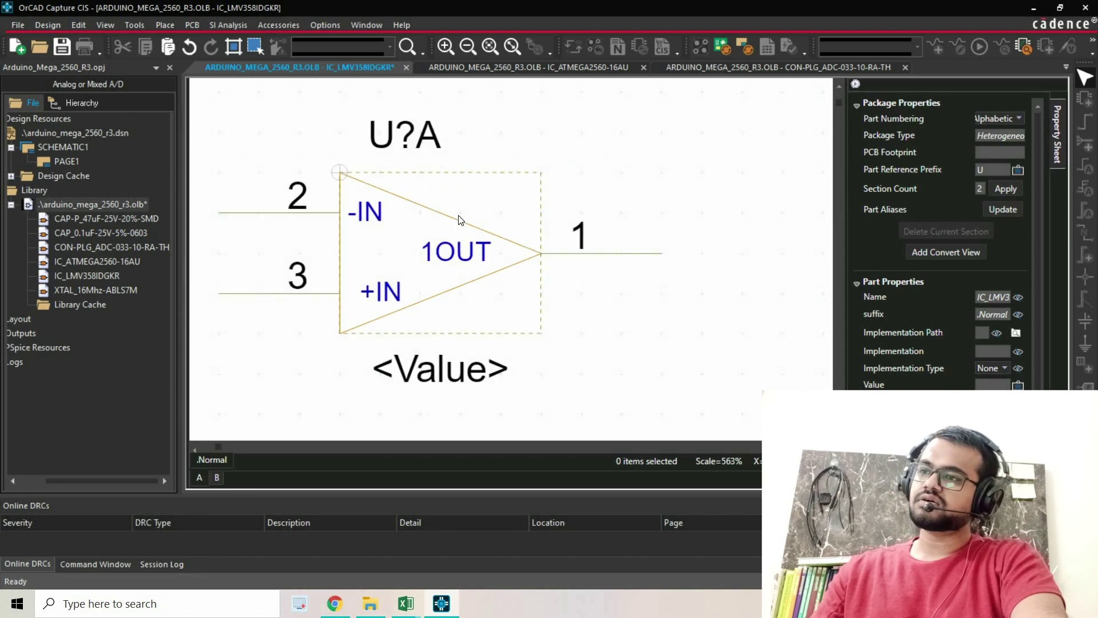
scroll(459, 217, "down", 1, "ctrl")
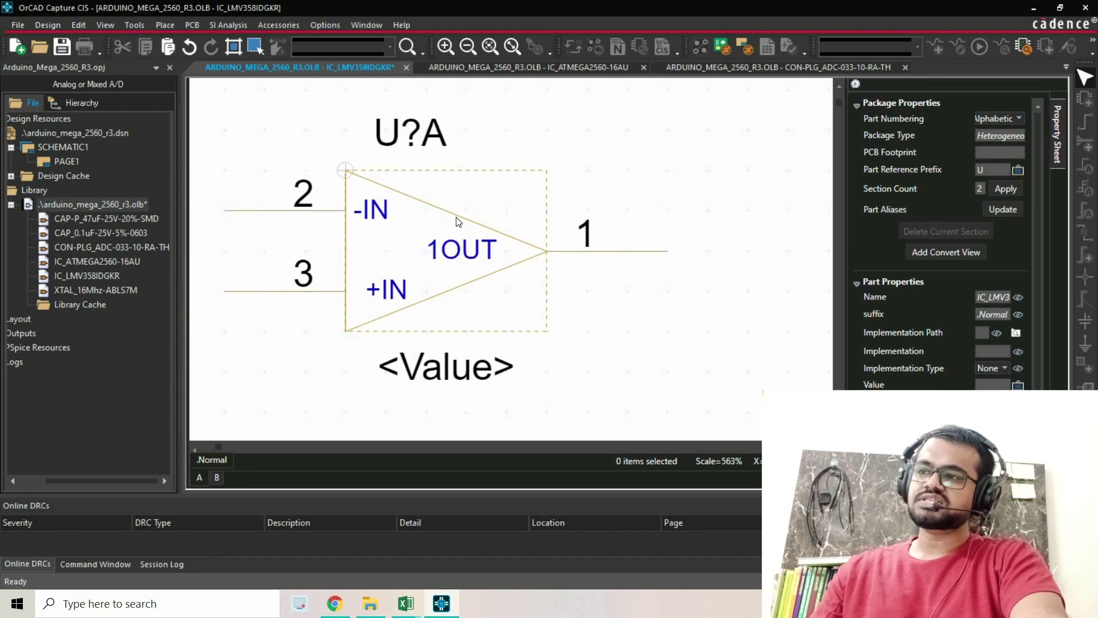
Nudge the 1OUT label up inside the triangle and the +IN label slightly left.
left_click(445, 258)
left_click_drag(454, 277, 452, 250)
left_click(384, 293)
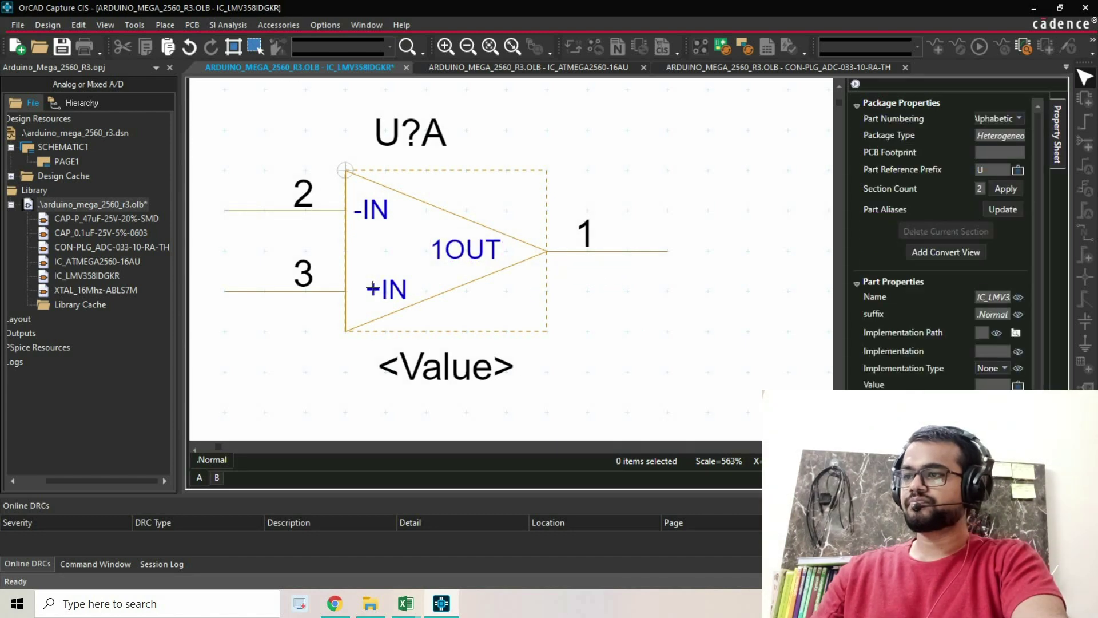
left_click_drag(372, 289, 360, 289)
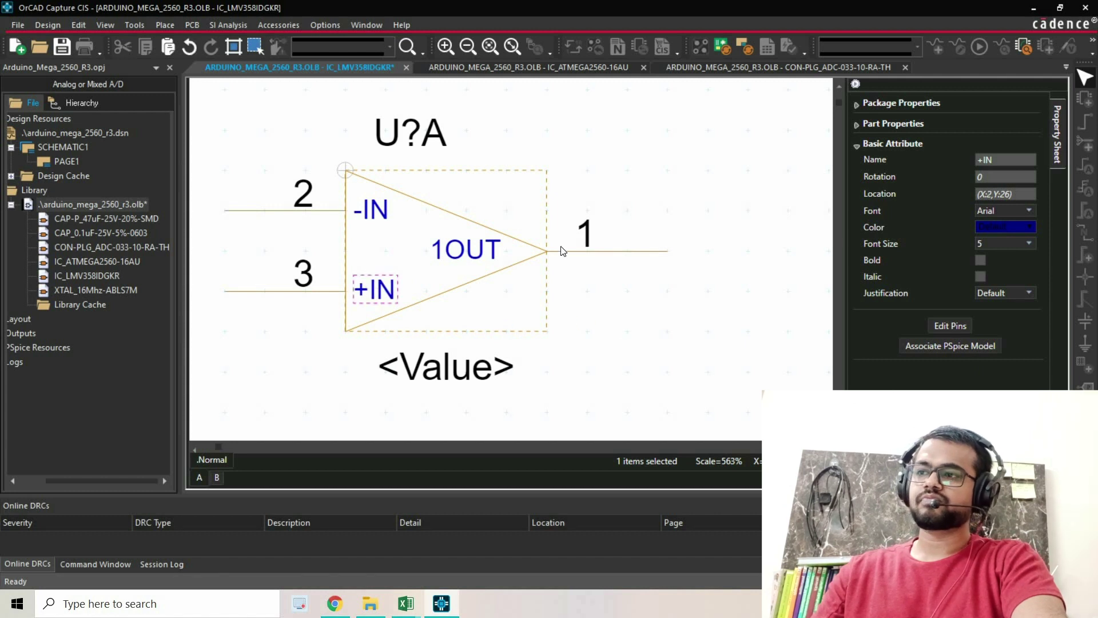
left_click(464, 220)
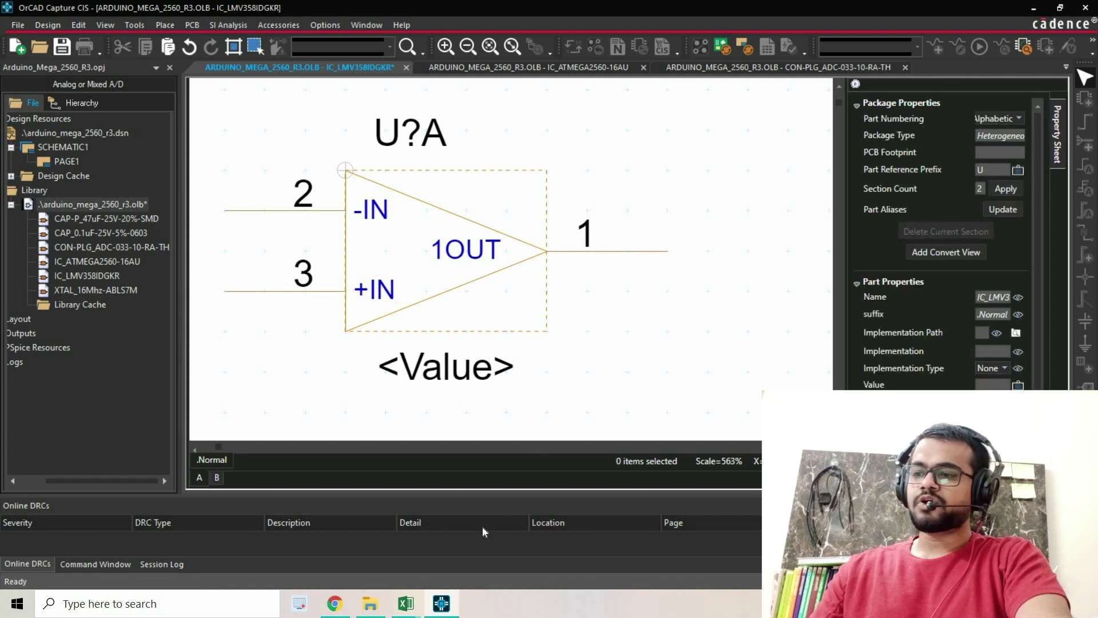
left_click(334, 608)
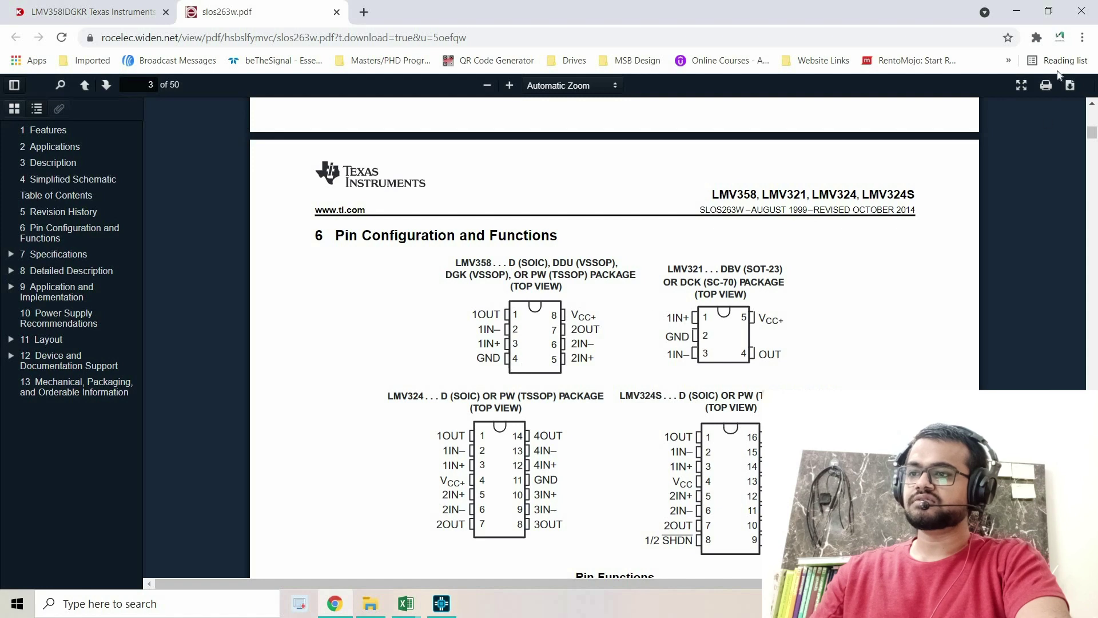
left_click(1015, 10)
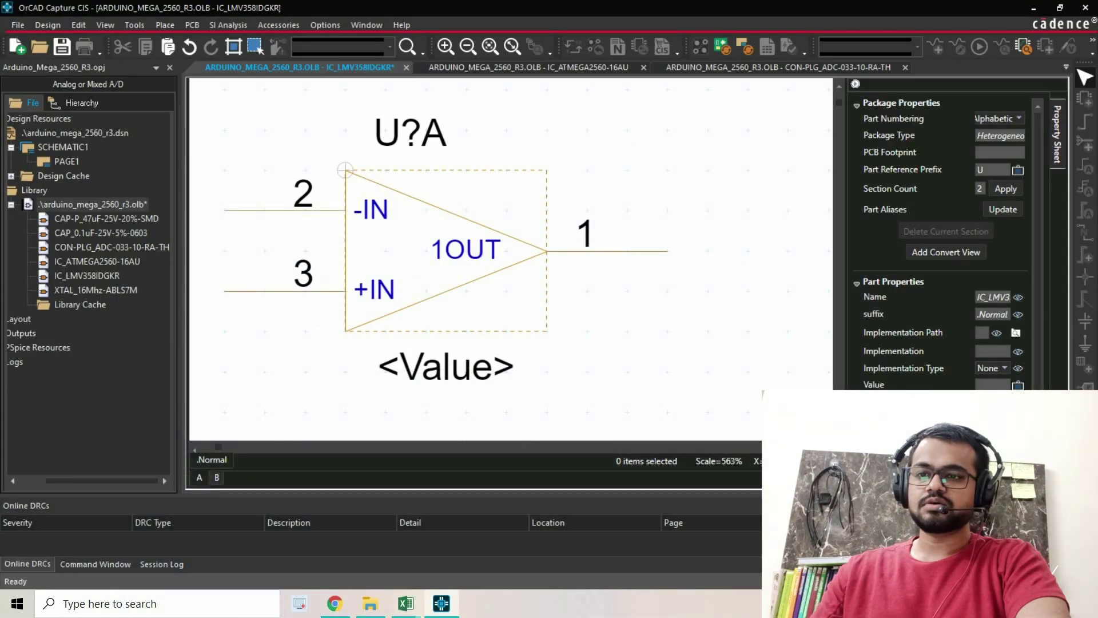
Create pin 8 named VCC and place it on the top edge of section U?A.
key("shift+p")
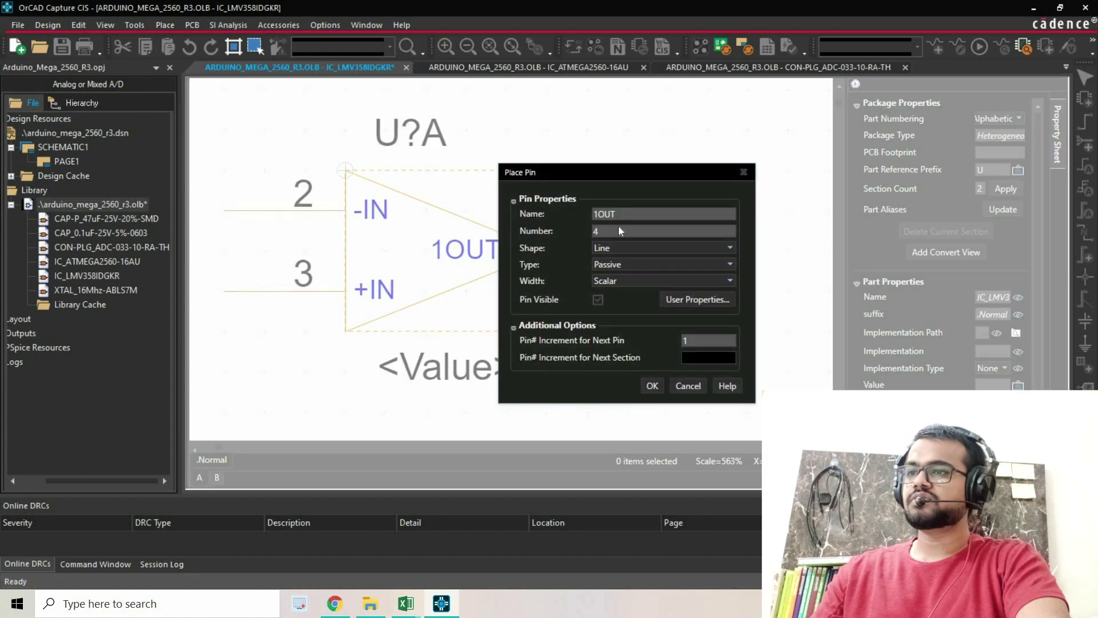
double_click(609, 233)
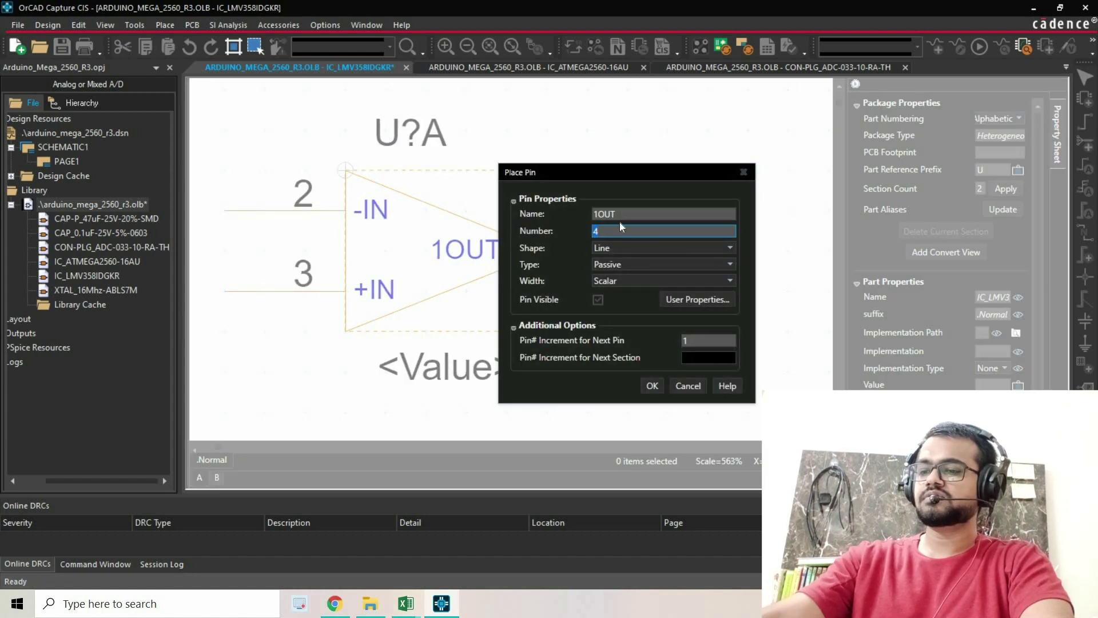
type("8")
key("shift+Tab")
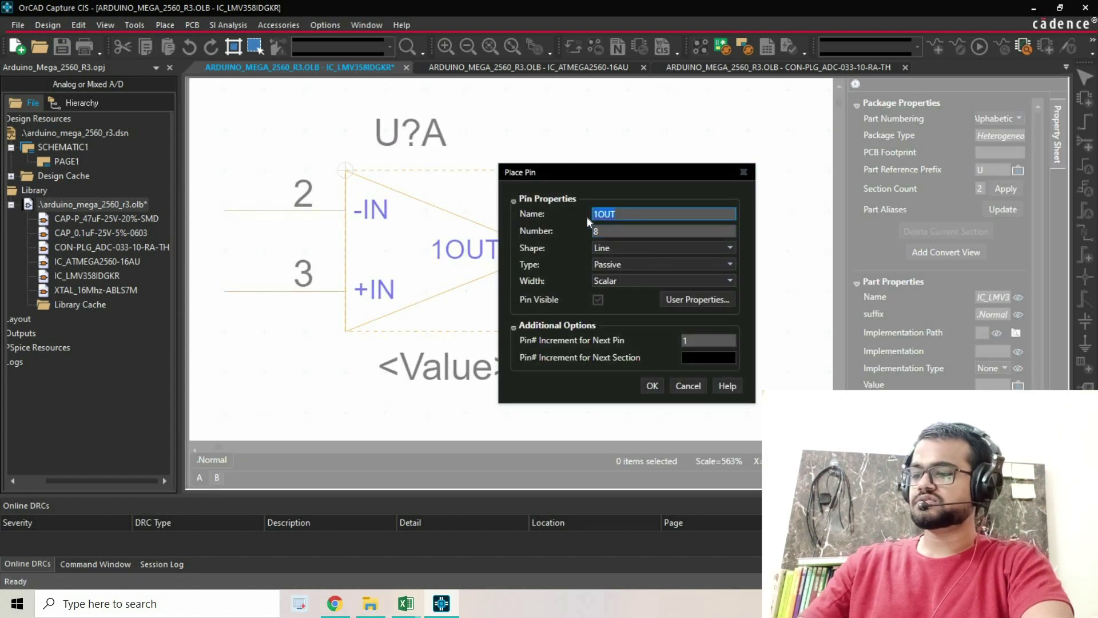
type("VCC")
left_click(652, 385)
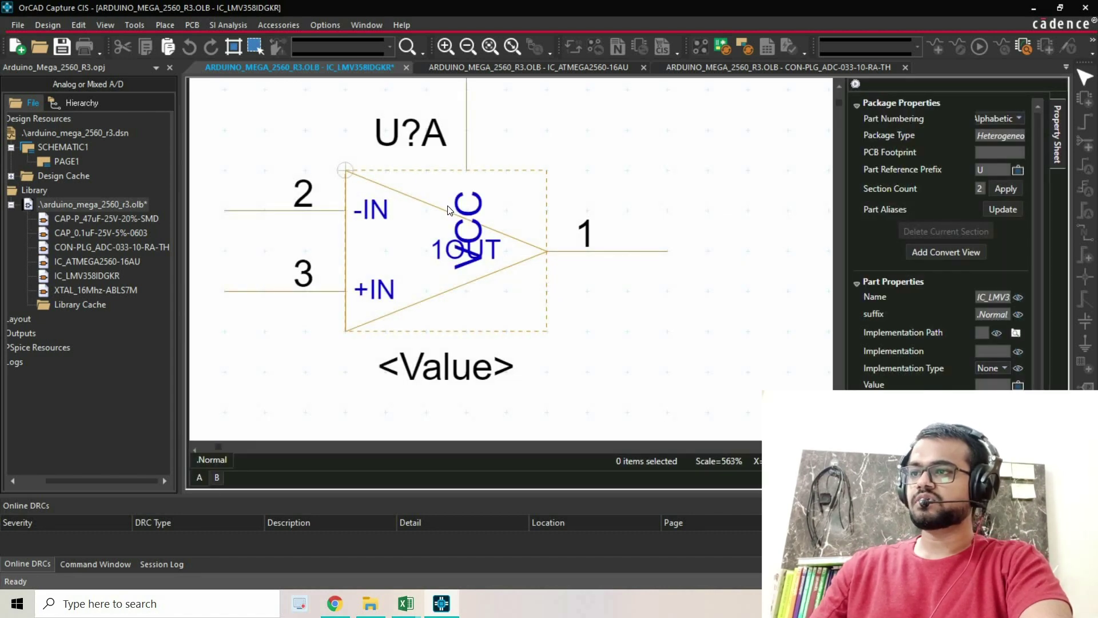
scroll(448, 210, "down", 1, "ctrl")
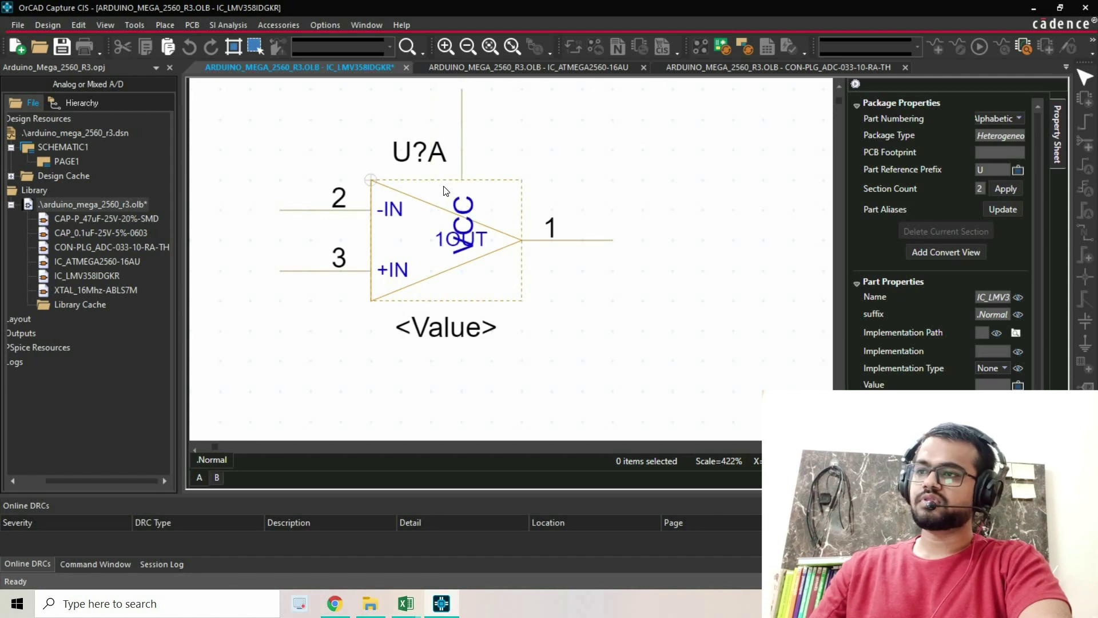
left_click(431, 186)
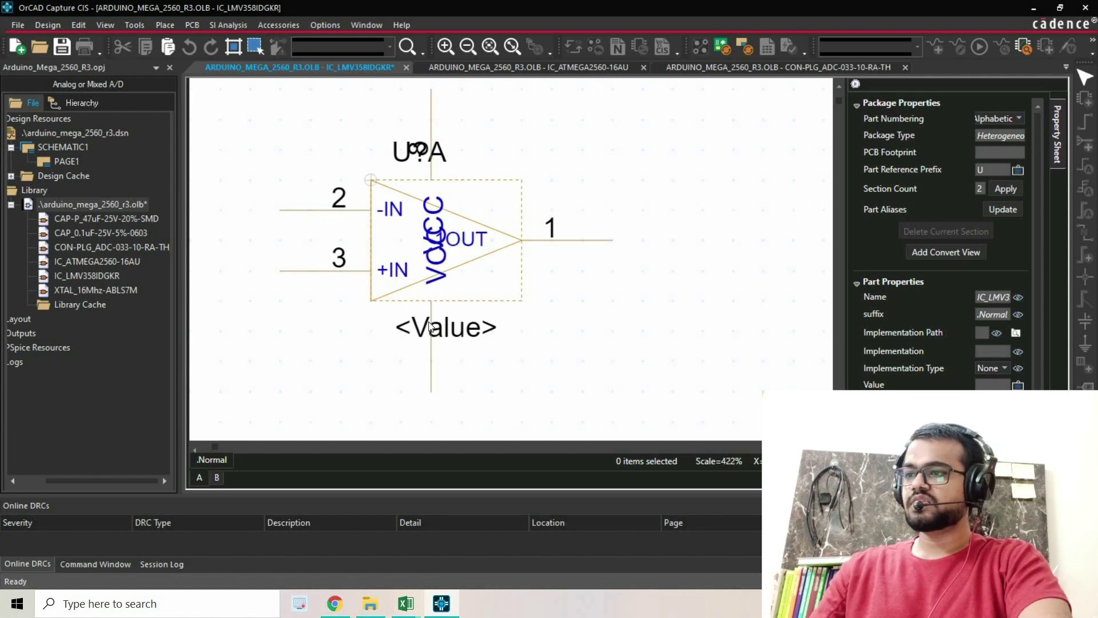
End pin placement and make the bottom pin number 4, named GND.
right_click(556, 306)
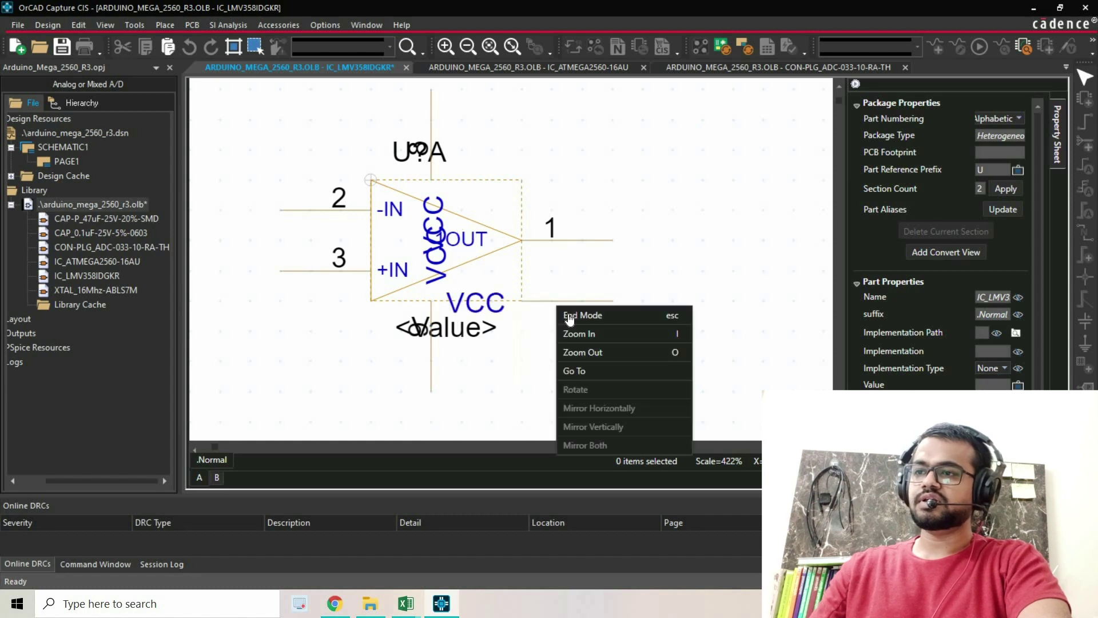
left_click(601, 314)
left_click(432, 364)
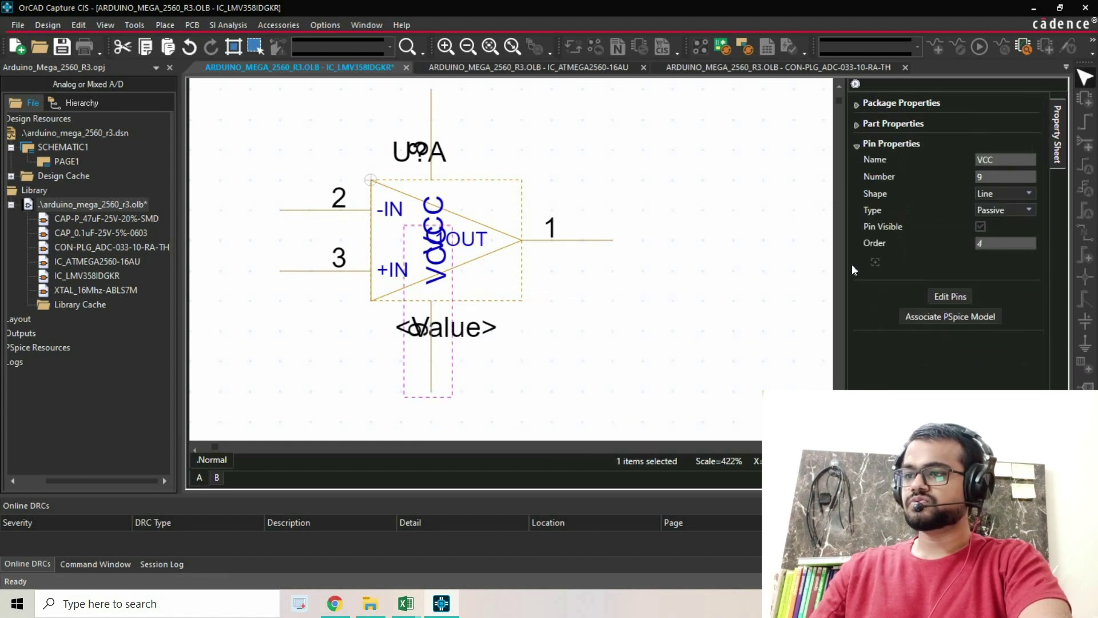
left_click(978, 177)
type("4")
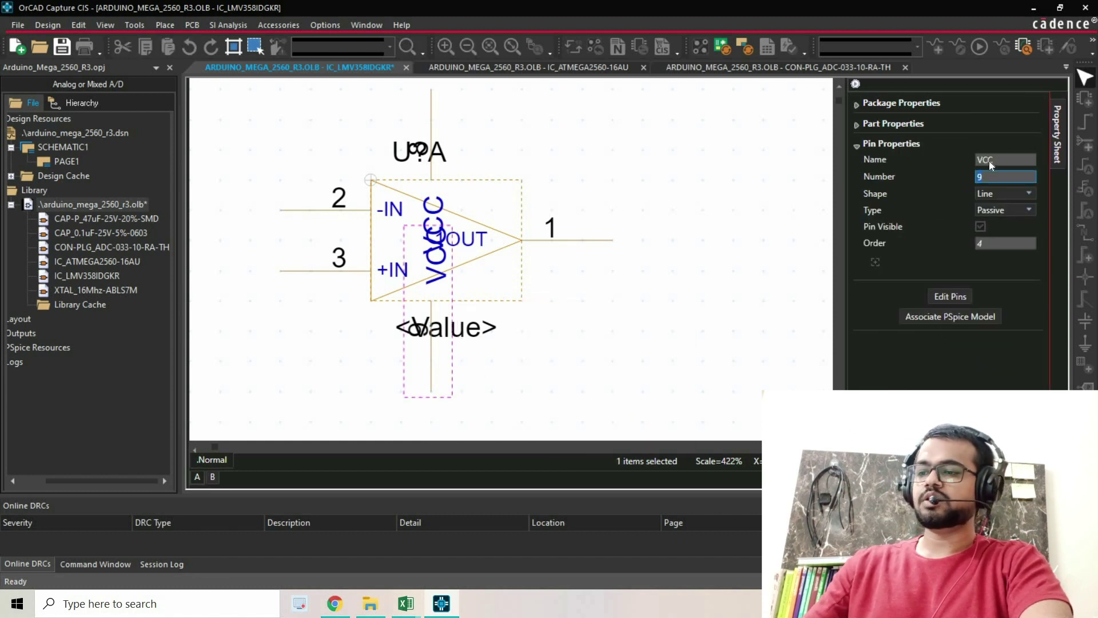
left_click(995, 159)
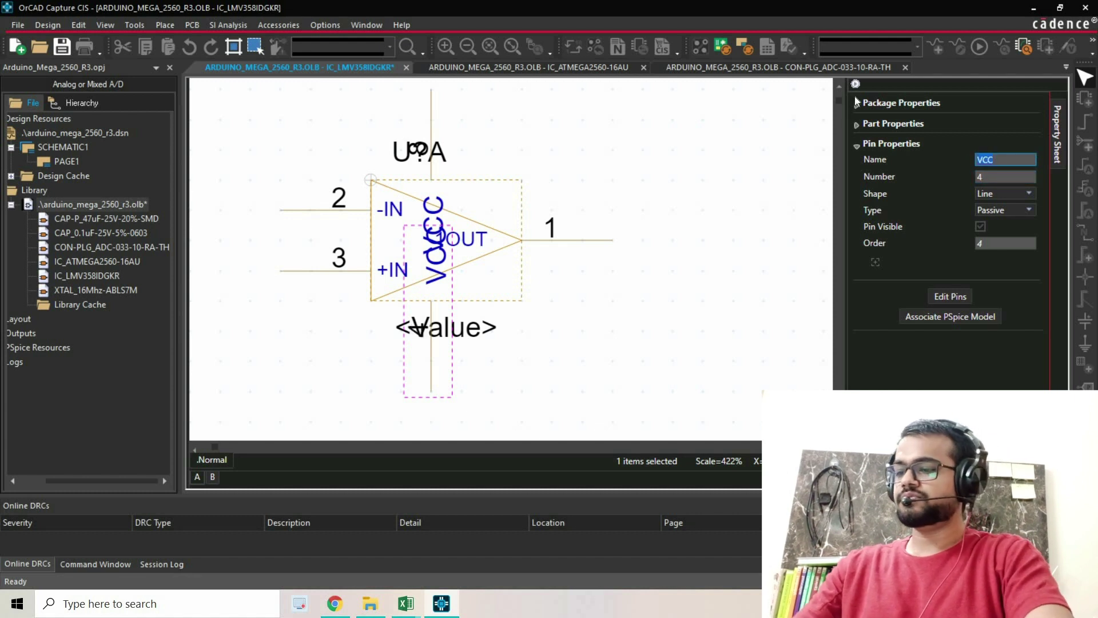
type("GND")
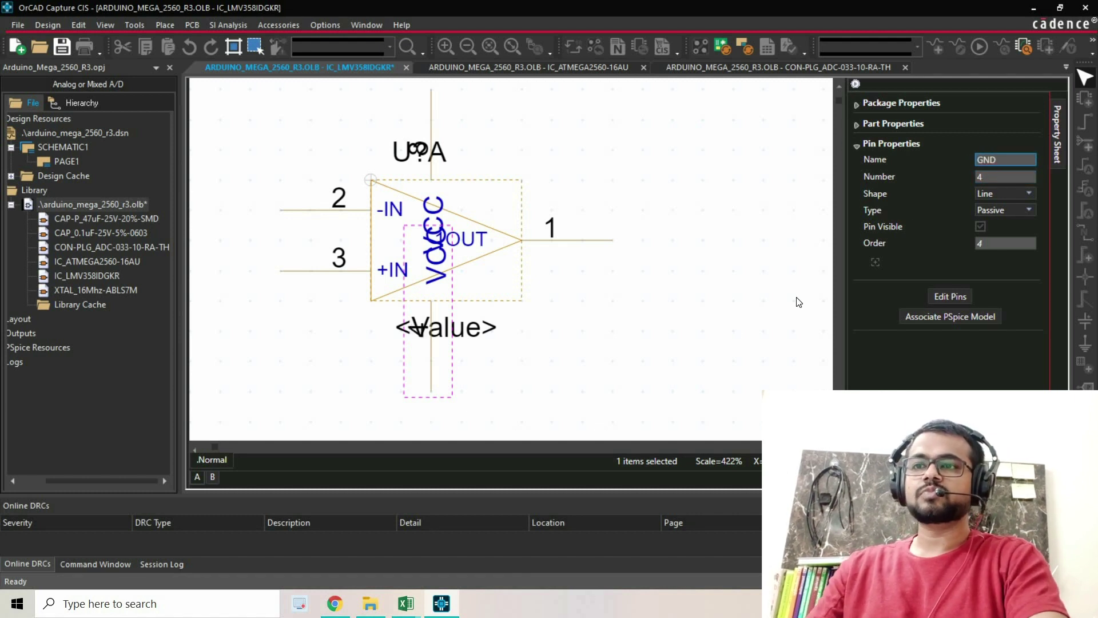
left_click(452, 305)
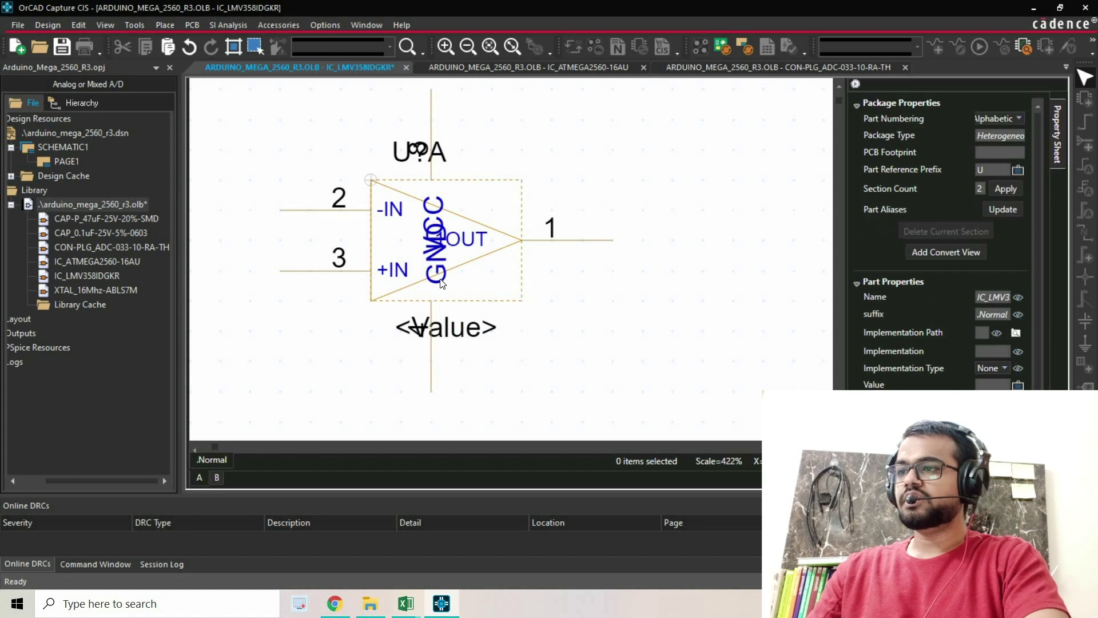
Set the GND and VCC pin name labels to font size 5.
left_click(440, 280)
left_click(1028, 243)
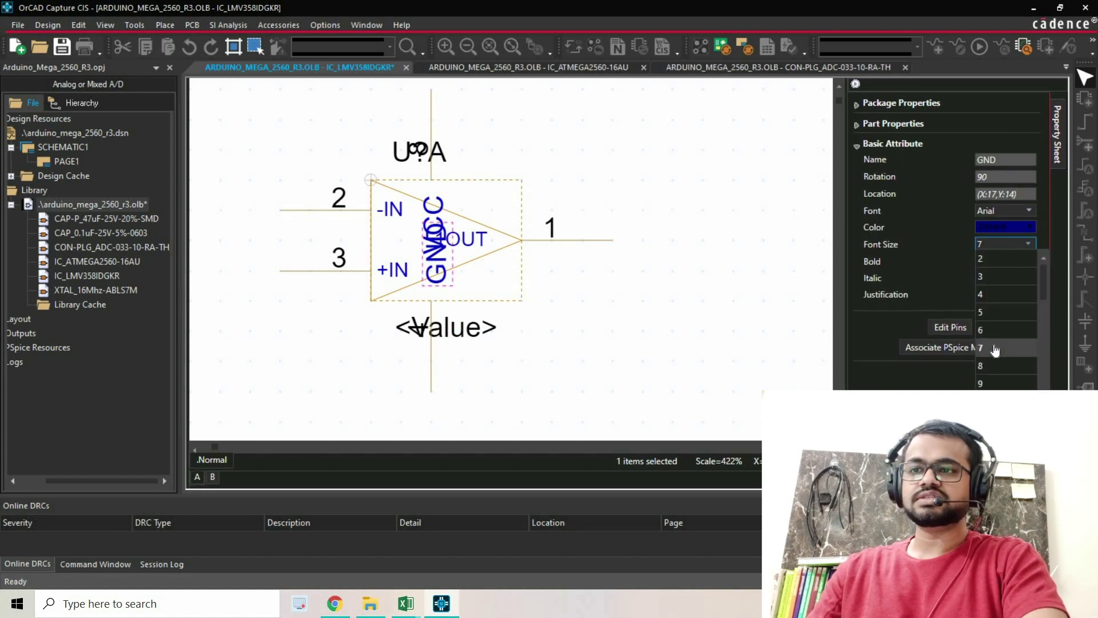
left_click(982, 311)
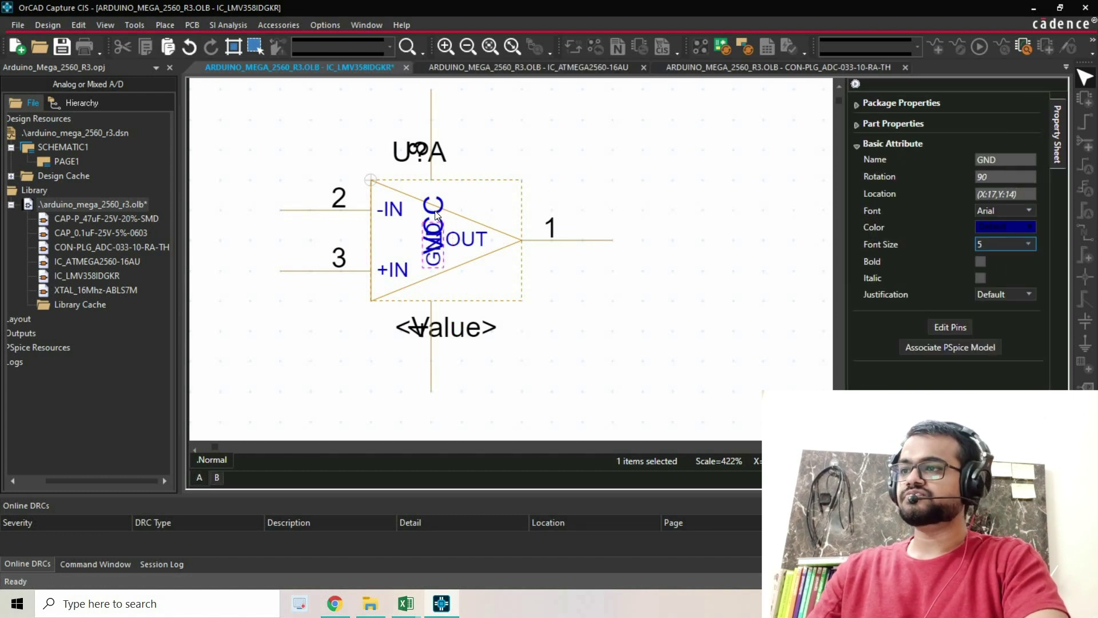
left_click(436, 215)
left_click(996, 246)
left_click(994, 313)
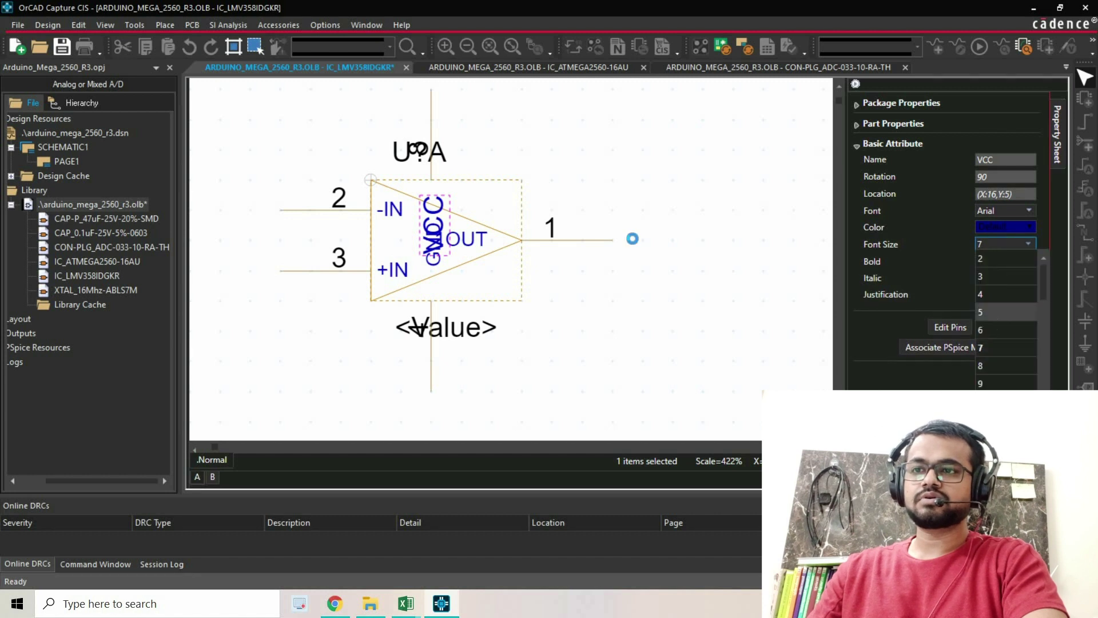
left_click(389, 153)
Move the U?A reference, Value, VCC and GND labels outside the triangle.
left_click_drag(386, 156, 333, 156)
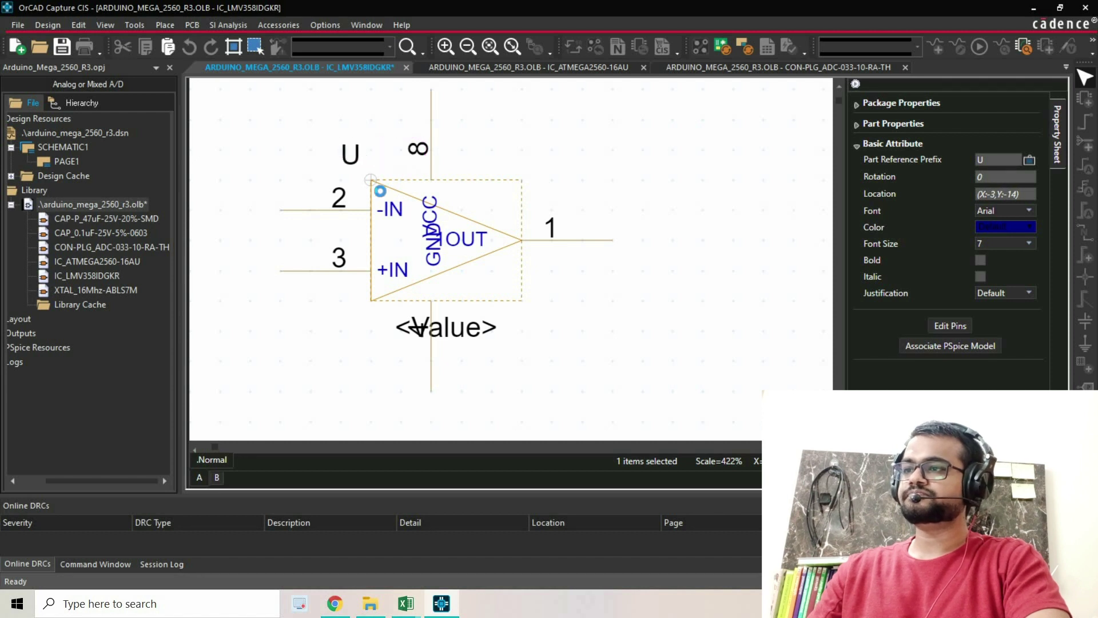
left_click_drag(409, 340, 313, 329)
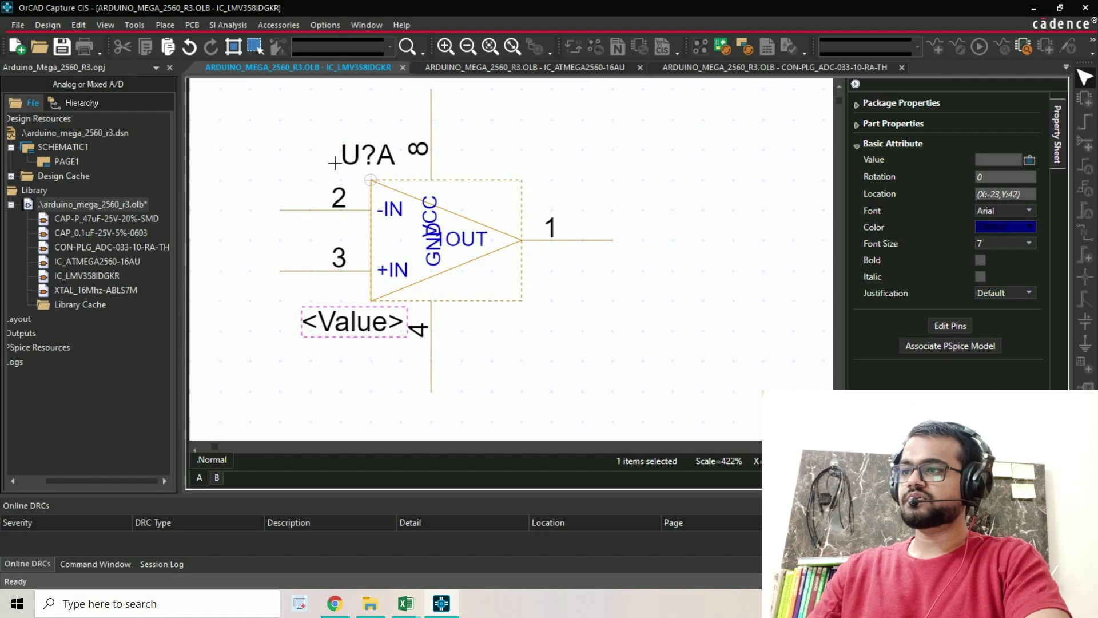
left_click(337, 155)
left_click_drag(326, 164, 320, 163)
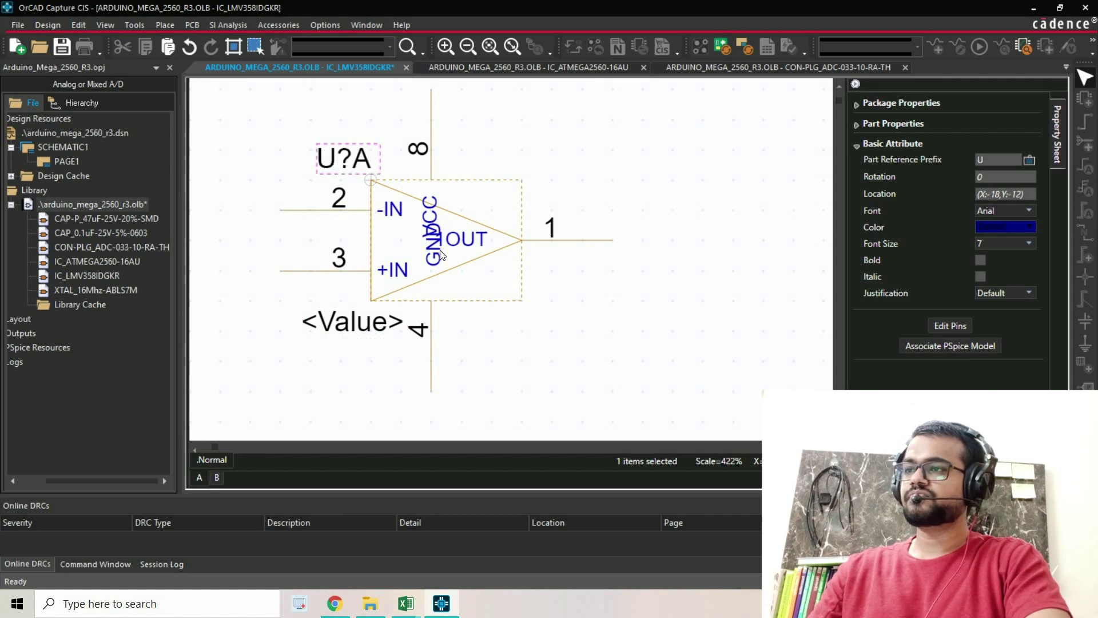
left_click_drag(434, 218, 453, 153)
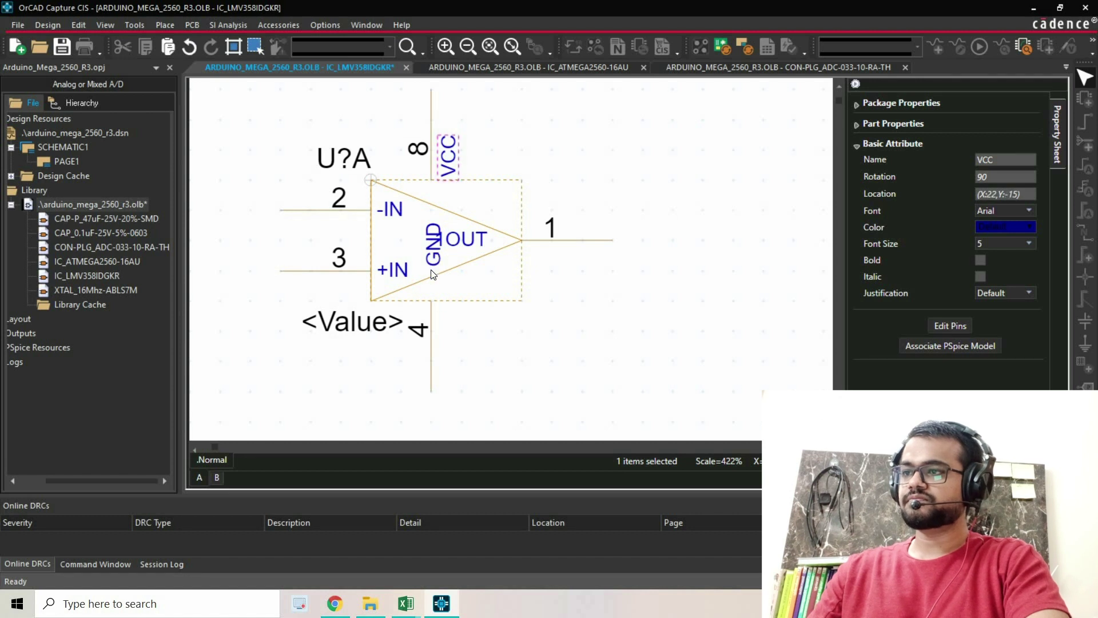
left_click(433, 275)
left_click_drag(434, 262, 446, 339)
left_click(495, 358)
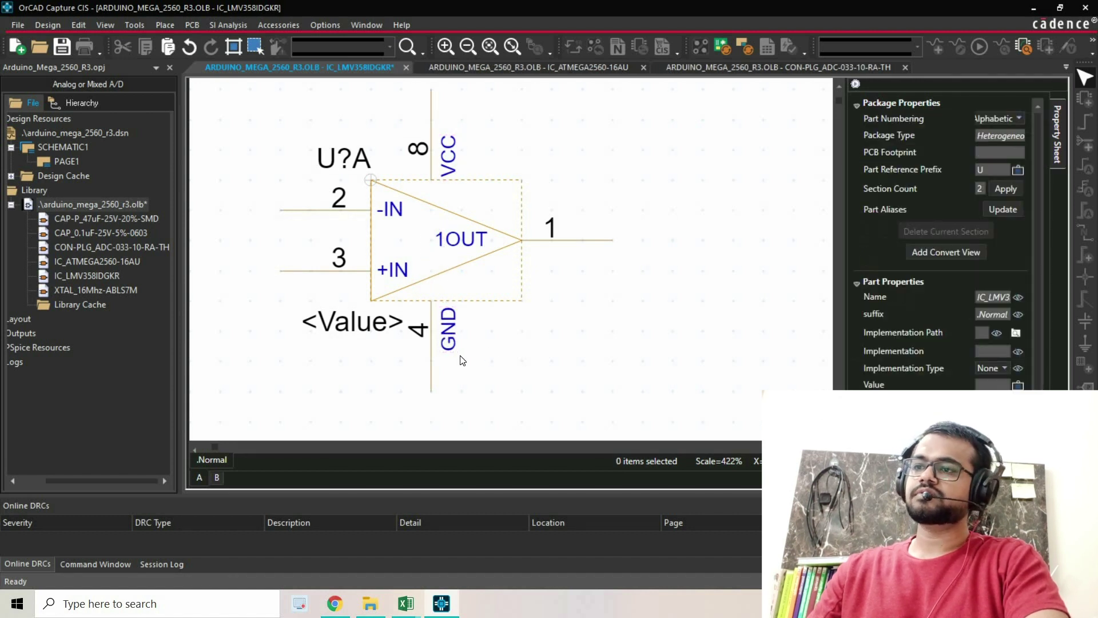
Draw lines joining pin 4 and pin 8 to the triangle body.
scroll(432, 326, "up", 1, "ctrl")
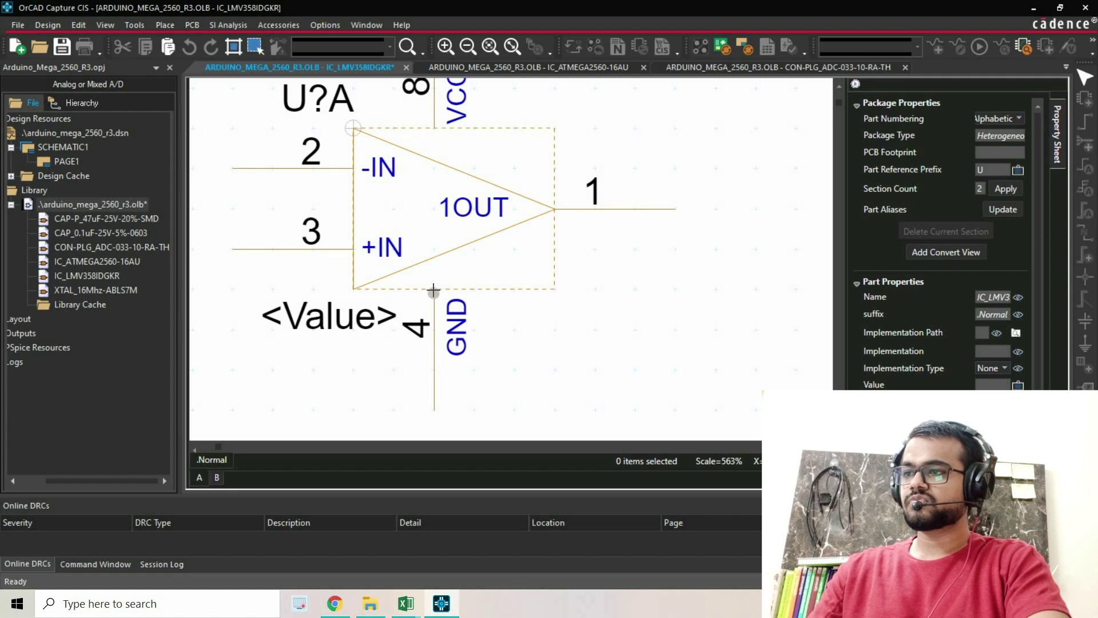
scroll(434, 290, "up", 2, "ctrl")
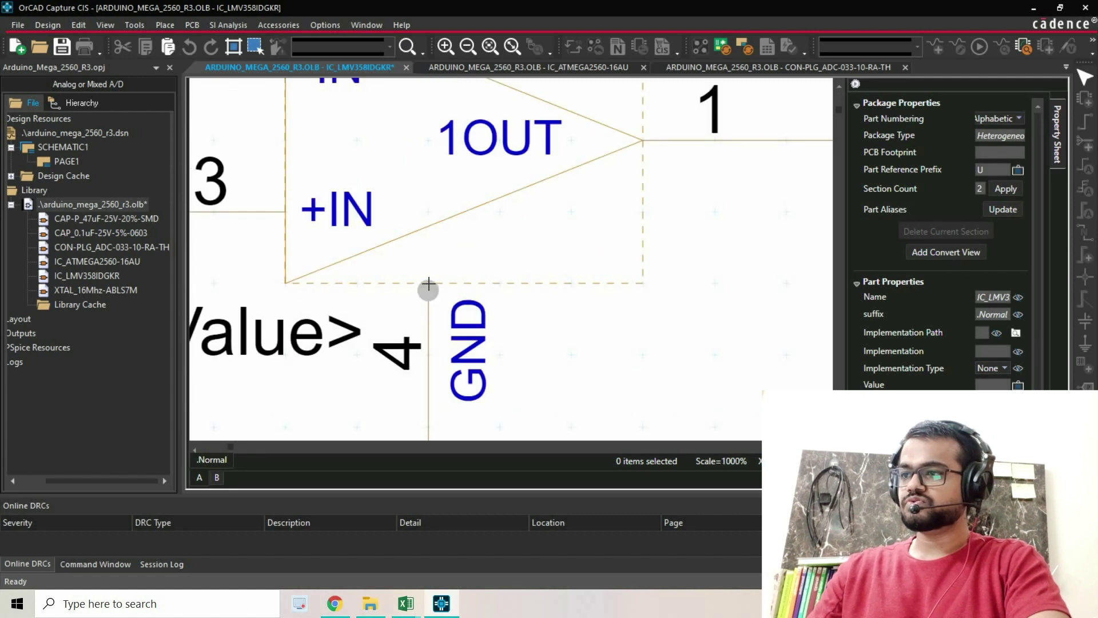
left_click(428, 285)
left_click(426, 227)
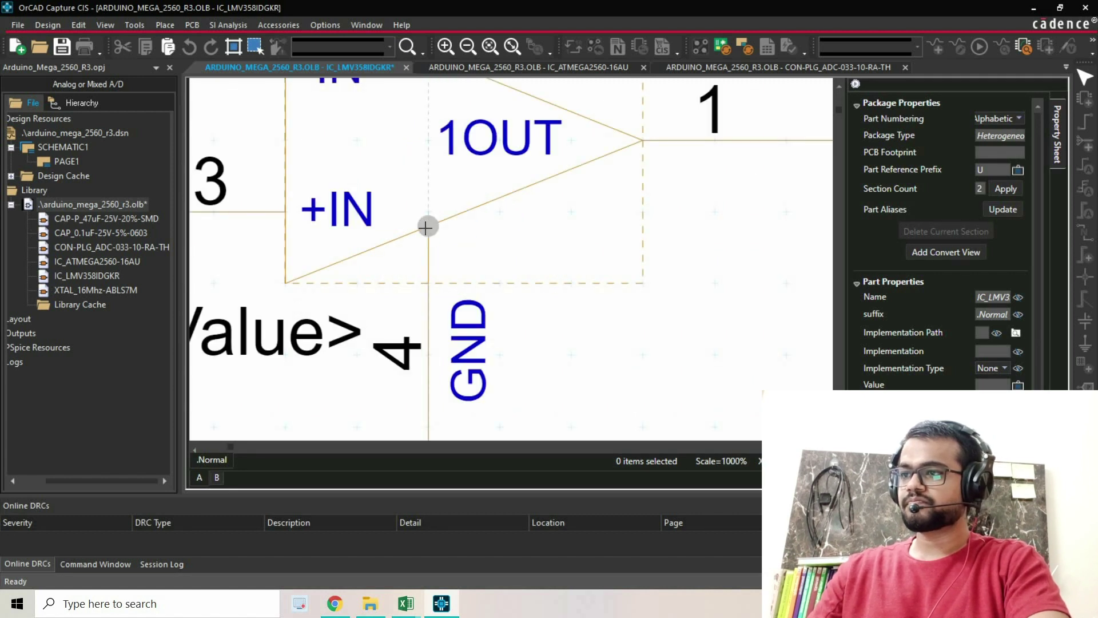
key("Escape")
scroll(446, 275, "down", 1, "ctrl")
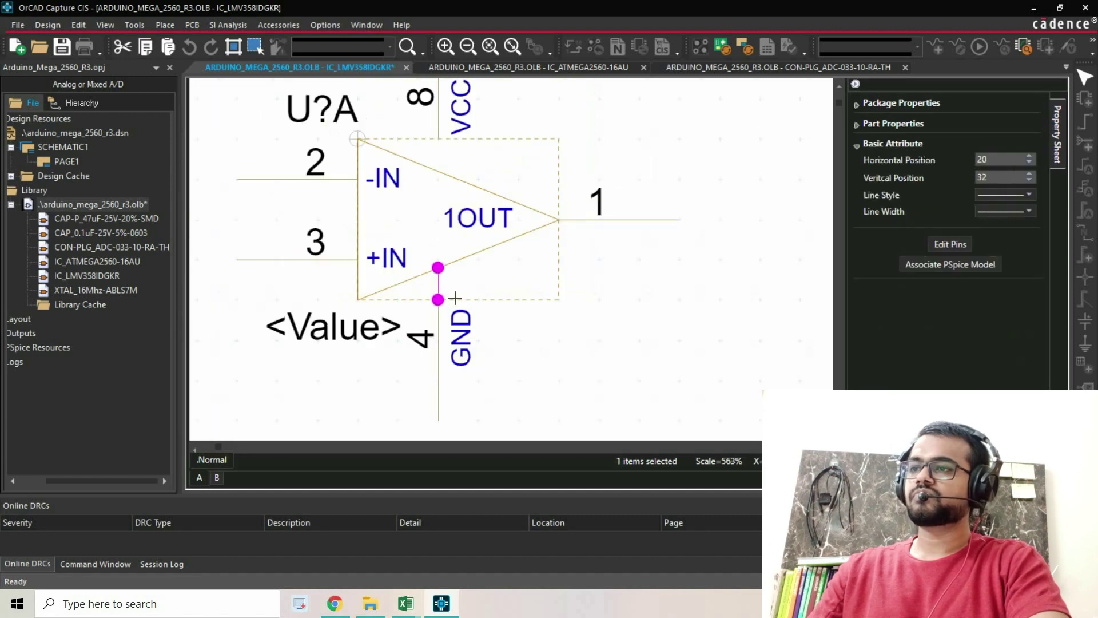
scroll(438, 171, "down", 1, "ctrl")
scroll(439, 167, "up", 1, "ctrl")
scroll(439, 167, "up", 3, "ctrl")
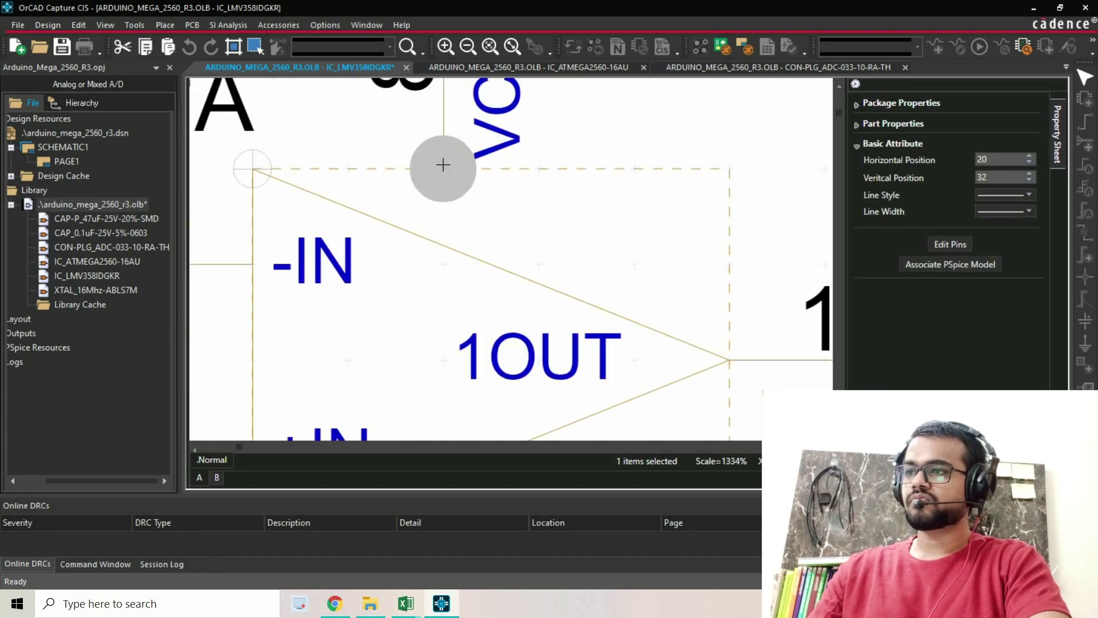
left_click(442, 242)
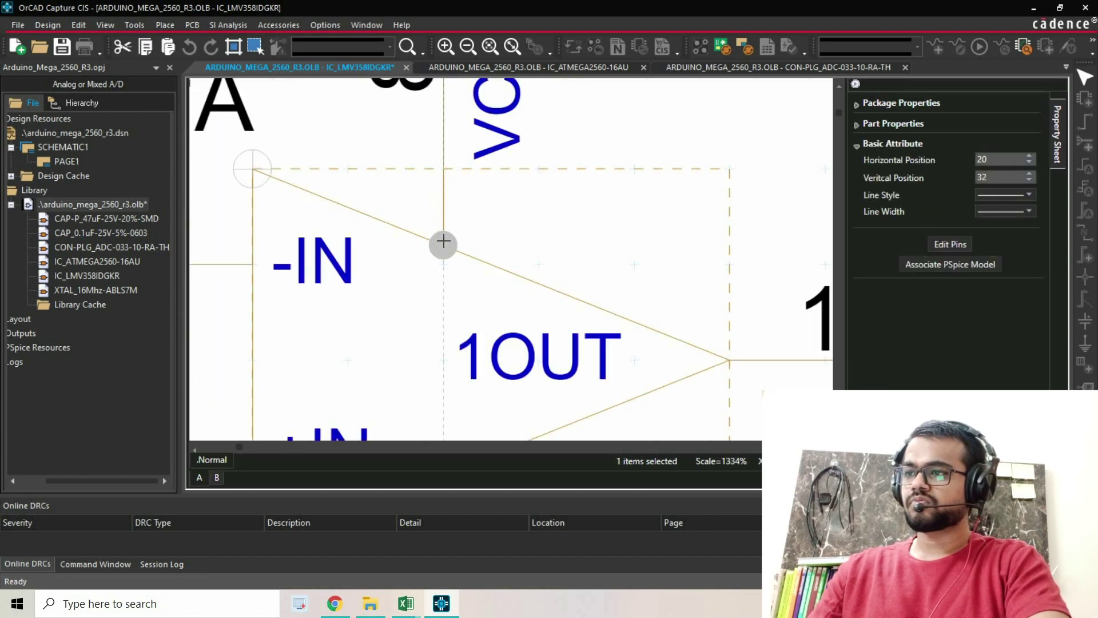
right_click(503, 233)
left_click(517, 240)
scroll(445, 240, "down", 3, "ctrl")
scroll(636, 256, "down", 1, "ctrl")
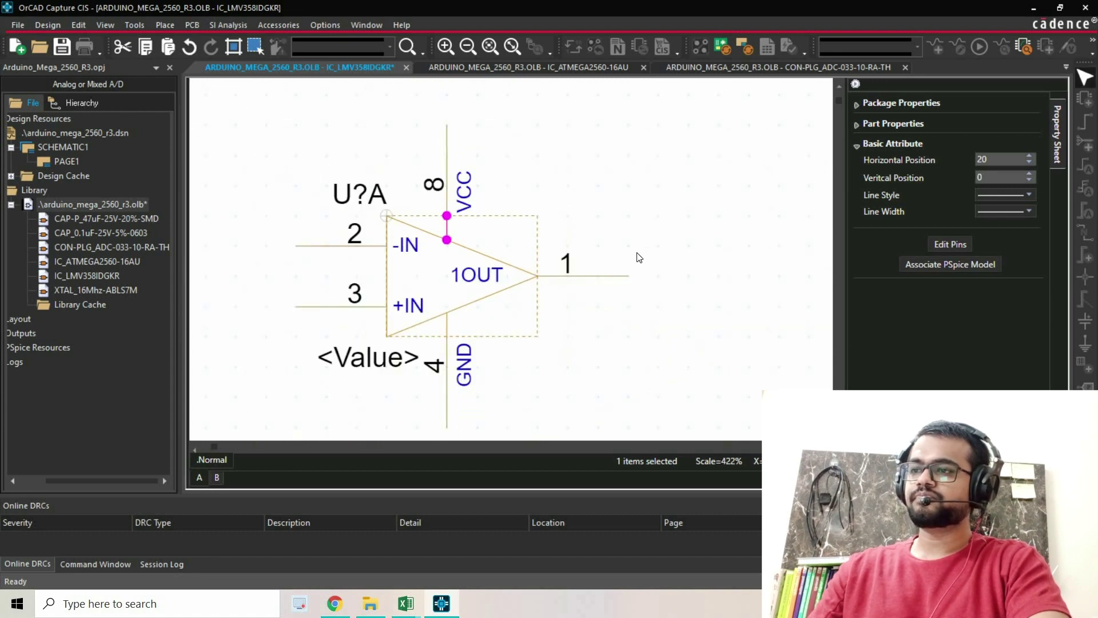
left_click(635, 256)
Check the shape options of GND pin 4, then move to section U?B.
scroll(472, 364, "down", 2, "ctrl")
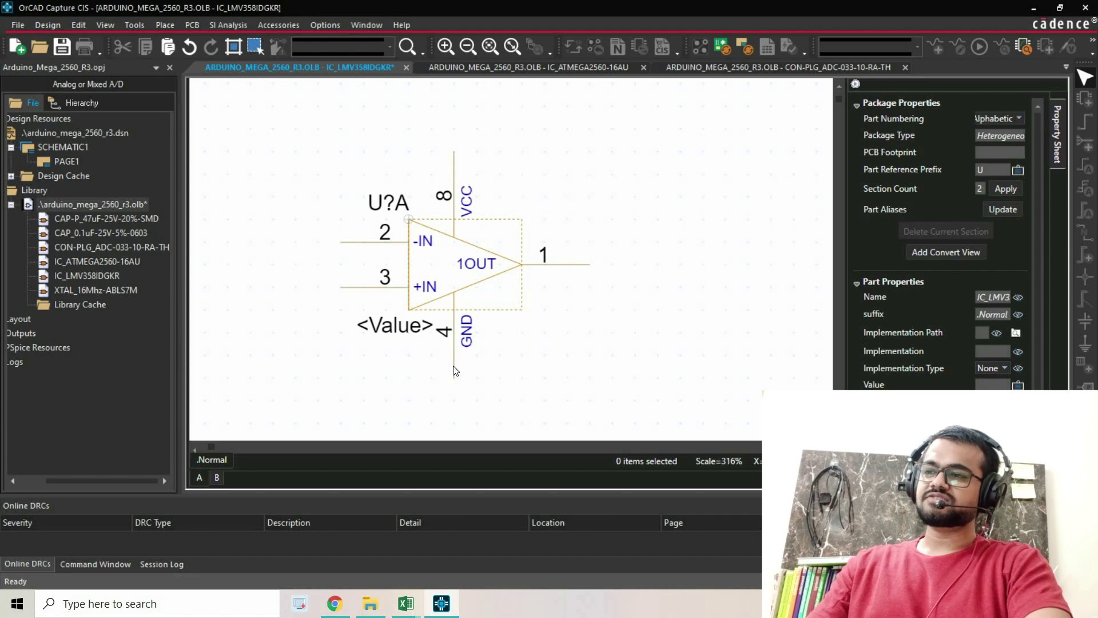
left_click(454, 370)
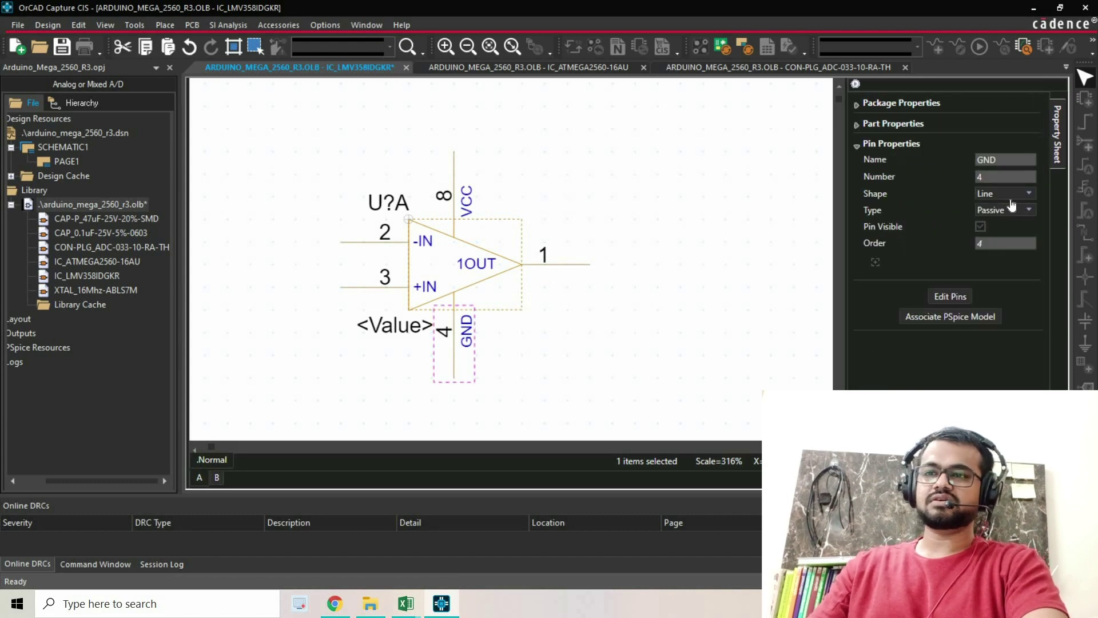
left_click(1012, 194)
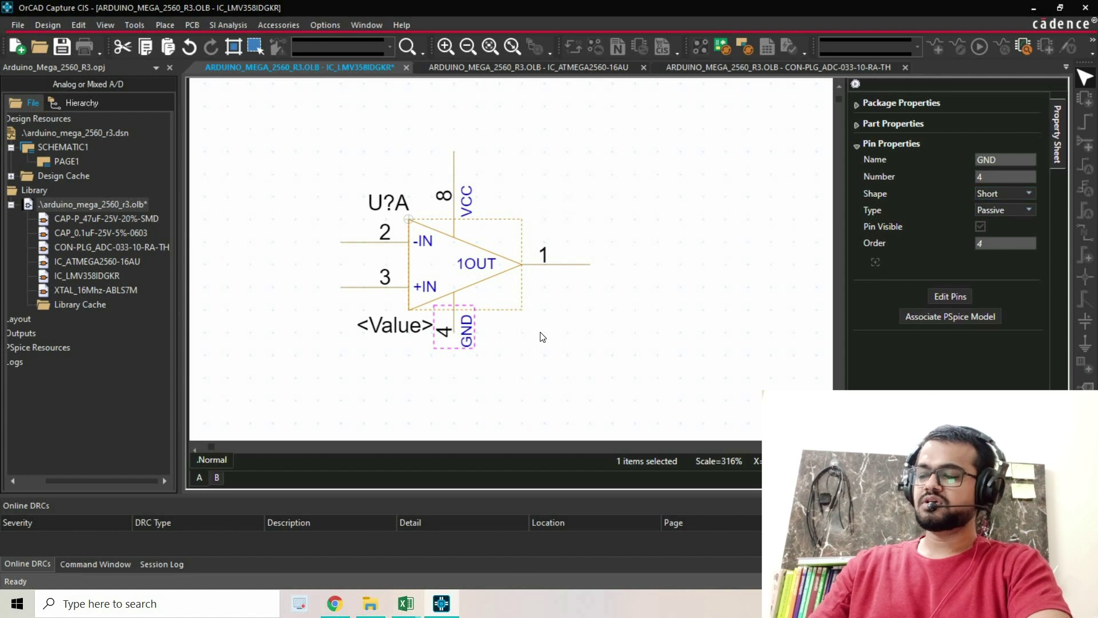
left_click(552, 327)
scroll(541, 234, "down", 3)
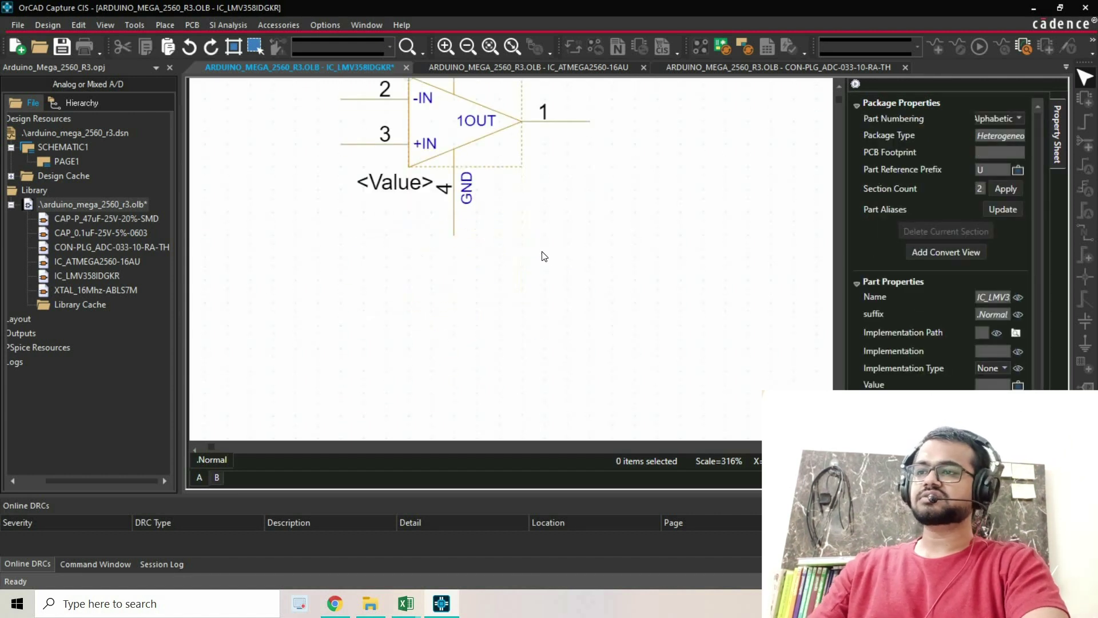
scroll(544, 256, "up", 5)
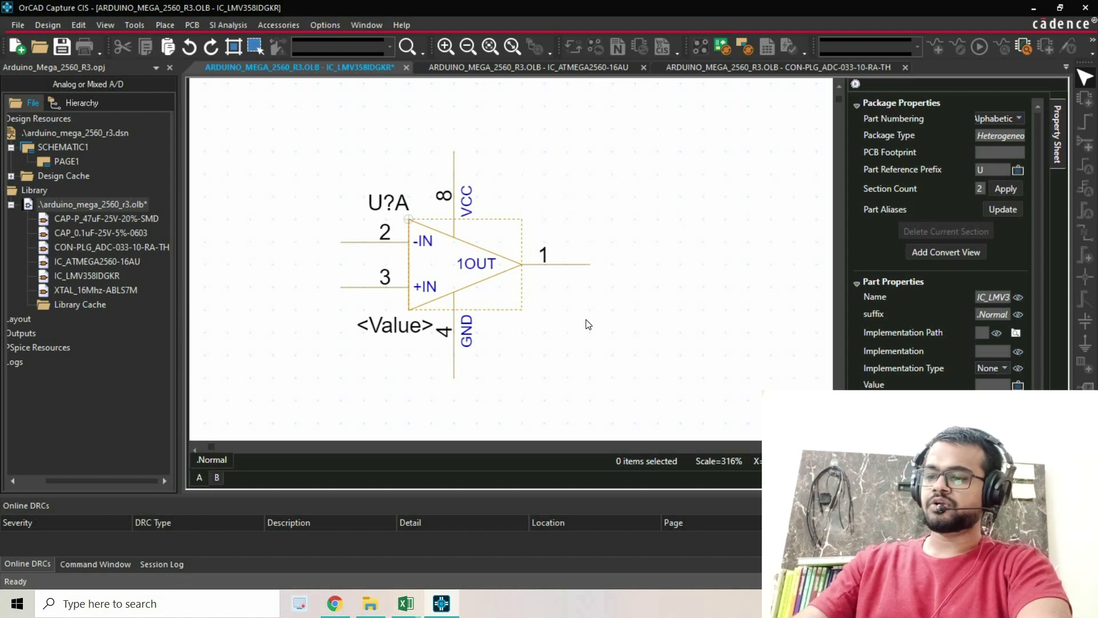
key("ctrl+n")
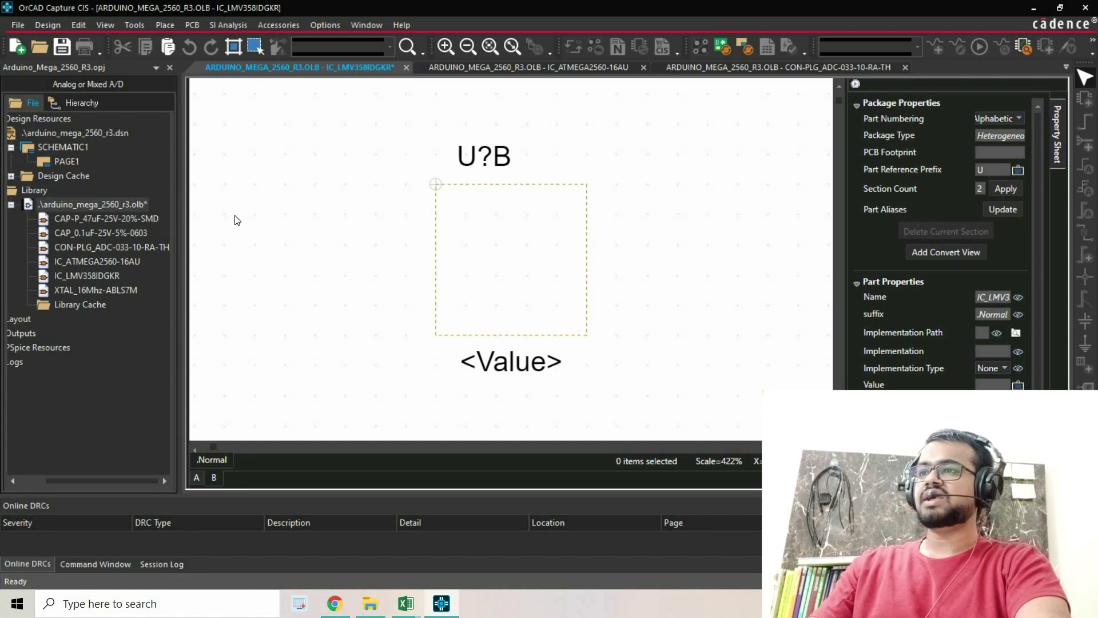
Select all of part A's drawing, then go to section B for the copy.
key("ctrl+b")
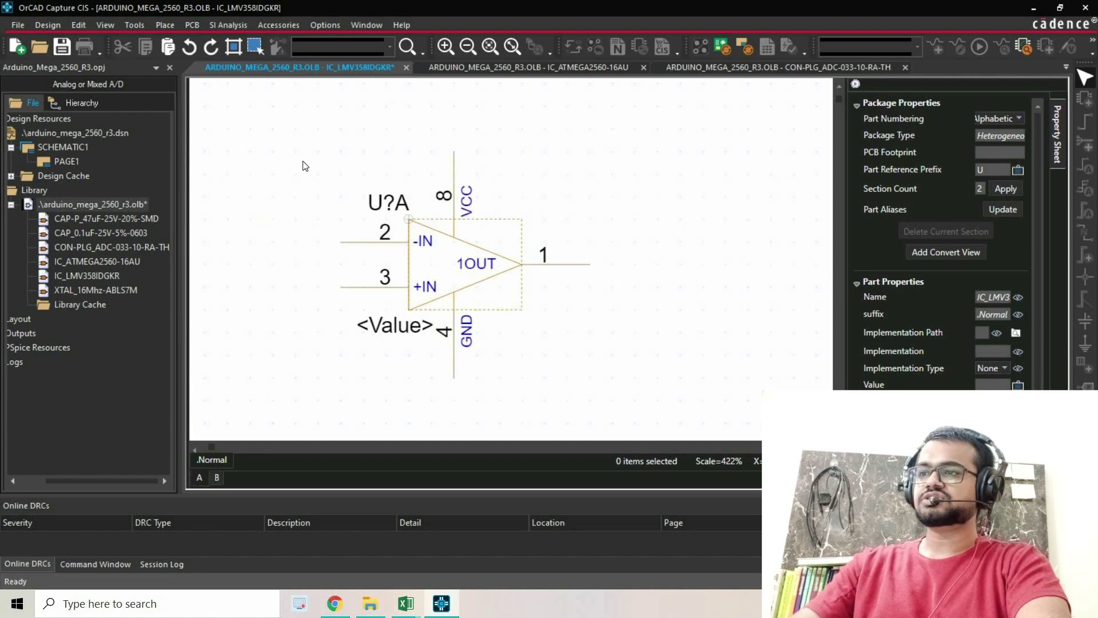
key("ctrl+a")
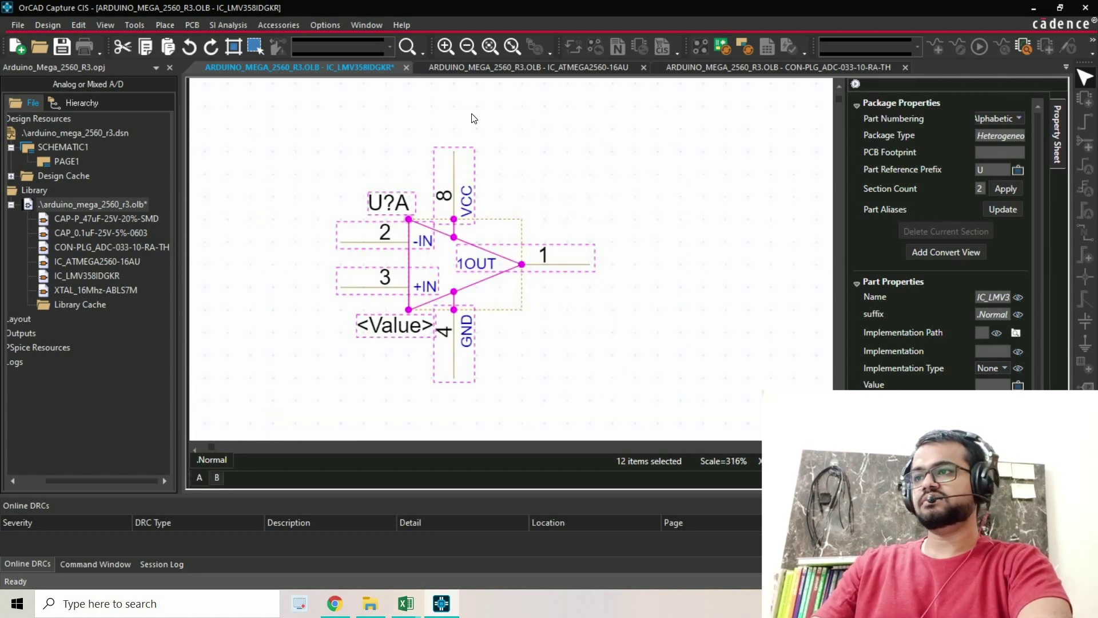
left_click(595, 184)
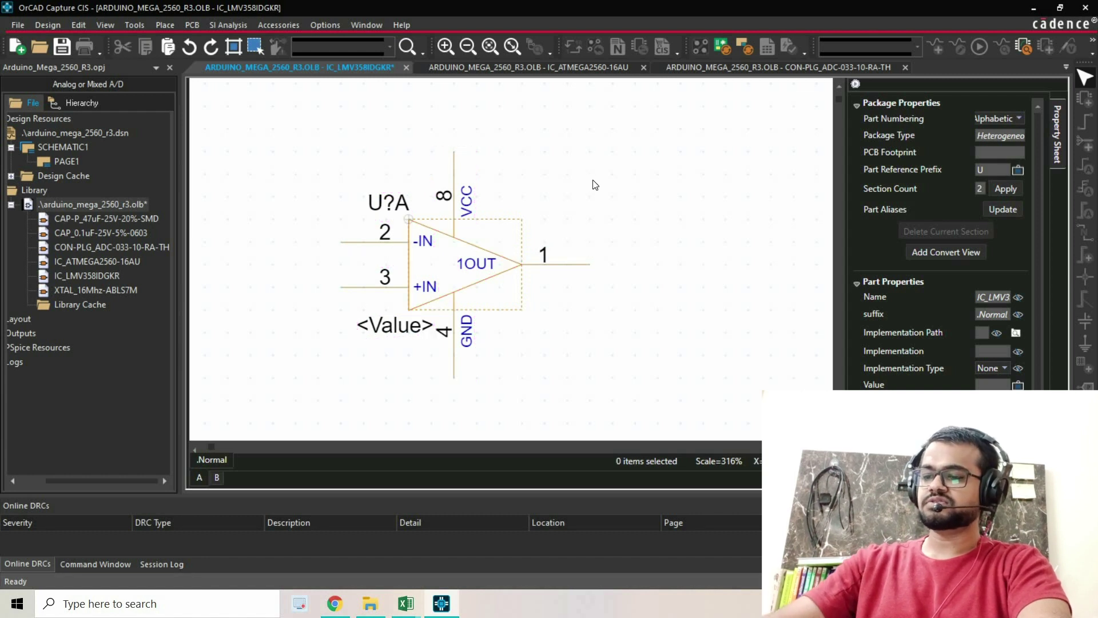
key("ctrl+n")
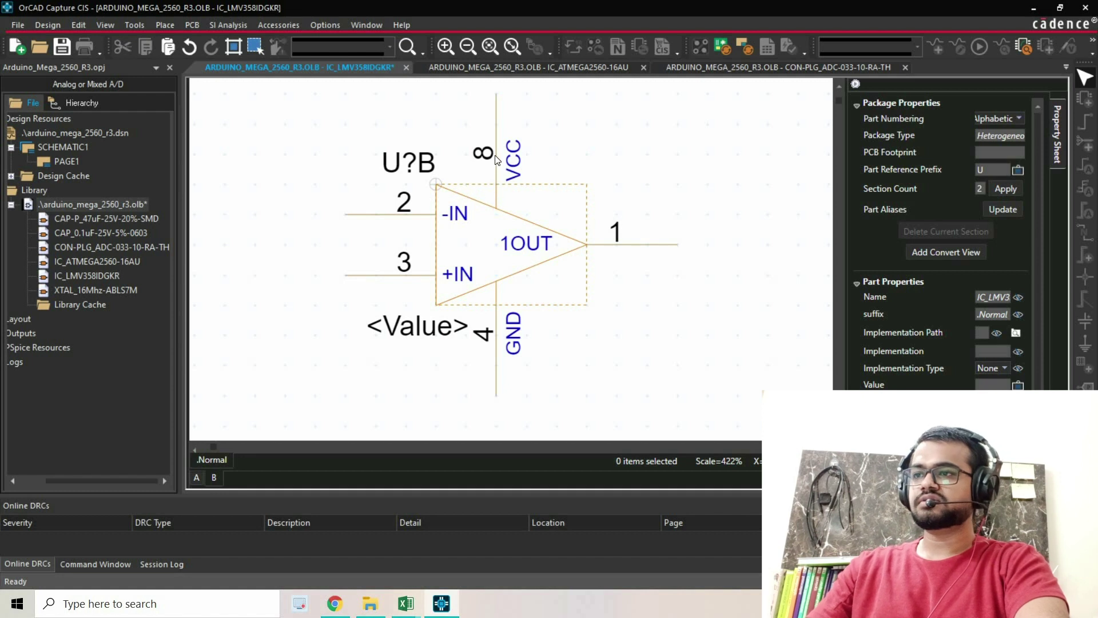
Delete VCC pin 8, GND pin 4 and their connecting lines from part B, then save.
left_click(497, 158)
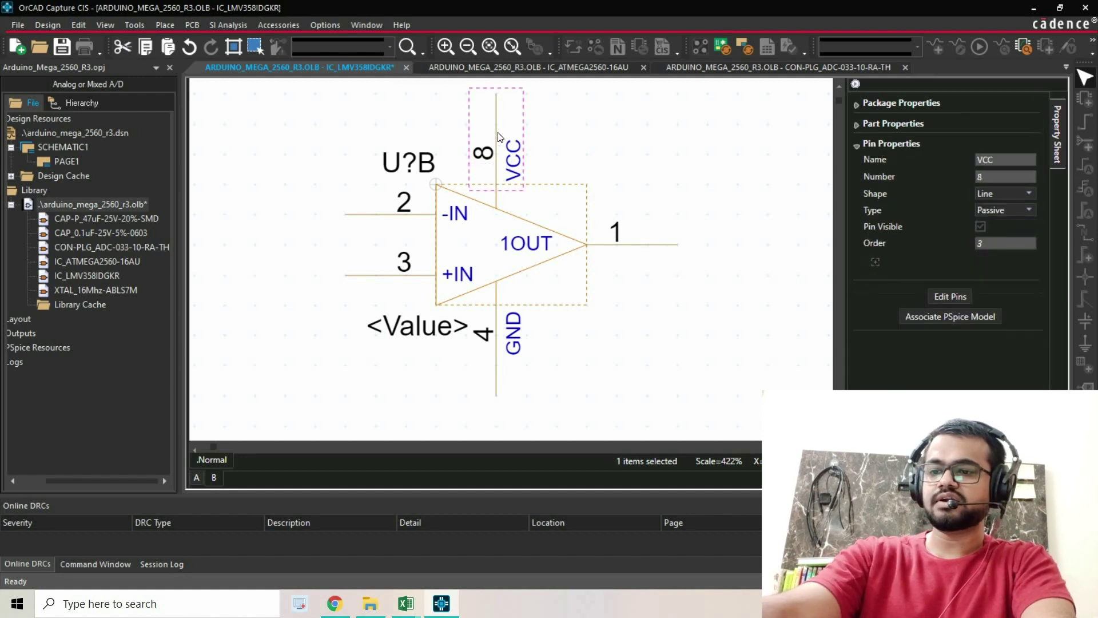
key("Delete")
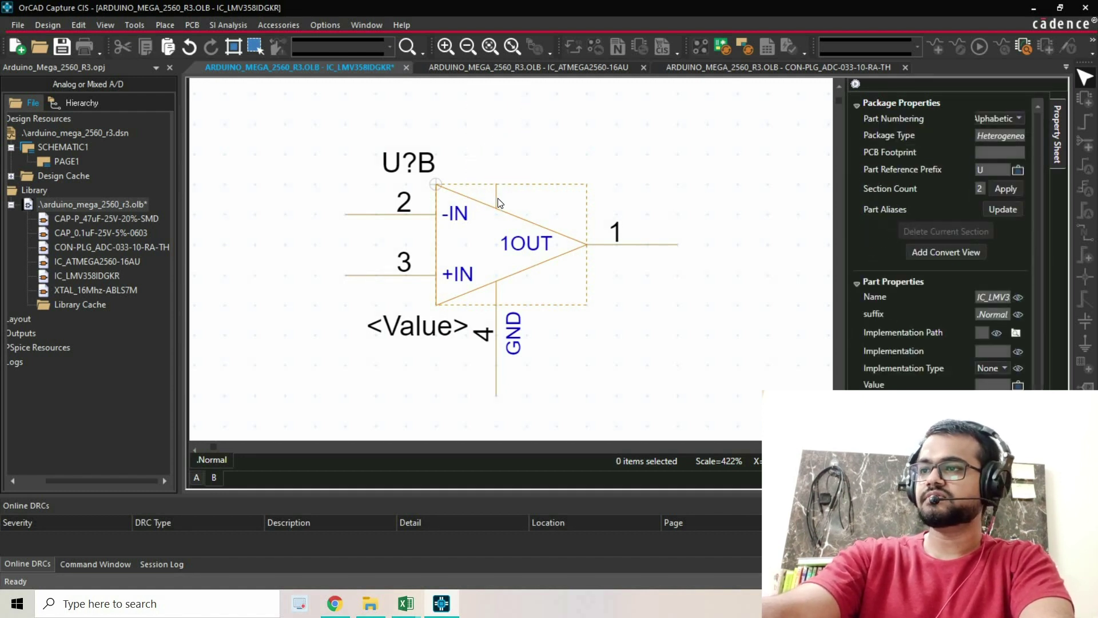
left_click(500, 203)
key("Delete")
left_click(496, 356)
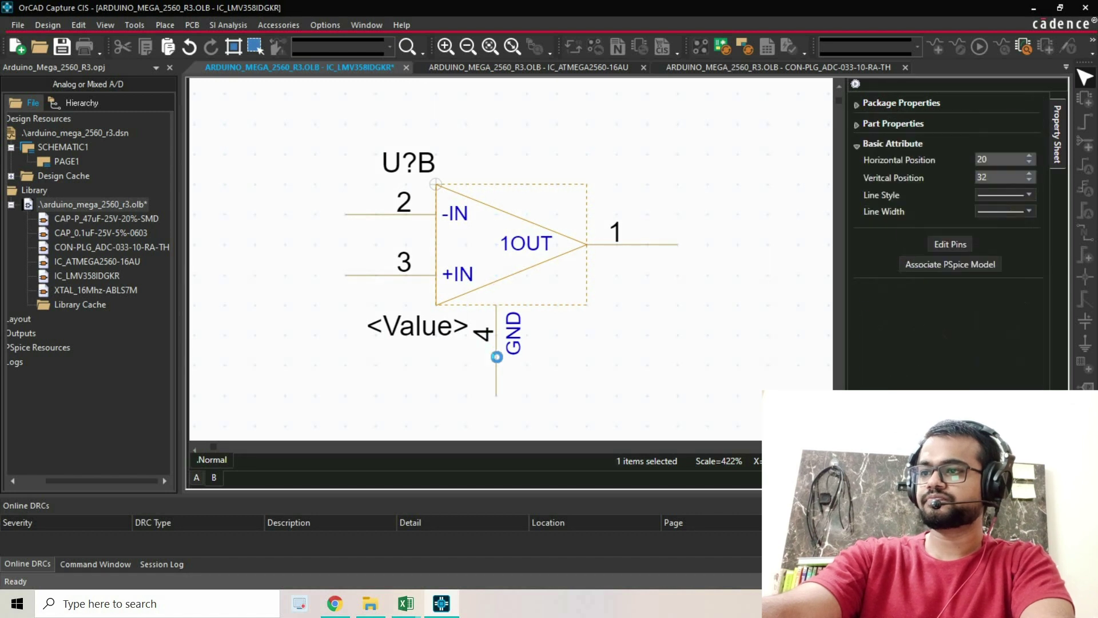
key("Delete")
left_click(496, 330)
key("Delete")
key("ctrl+s")
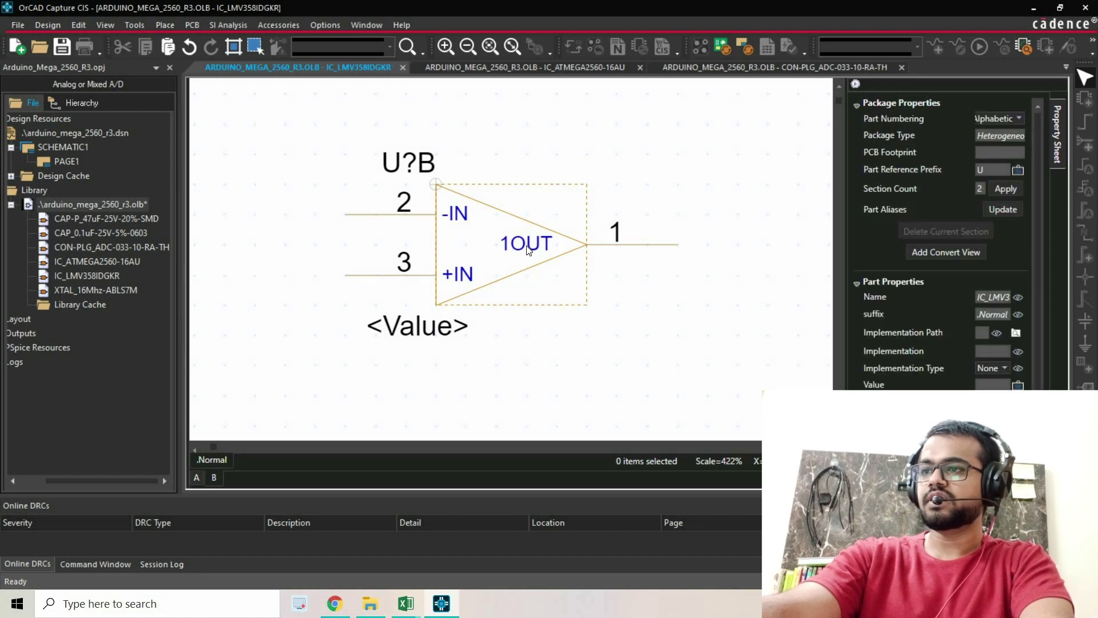
Rename part B's output pin from 1OUT to 2OUT and view the LMV358 pinout.
double_click(528, 250)
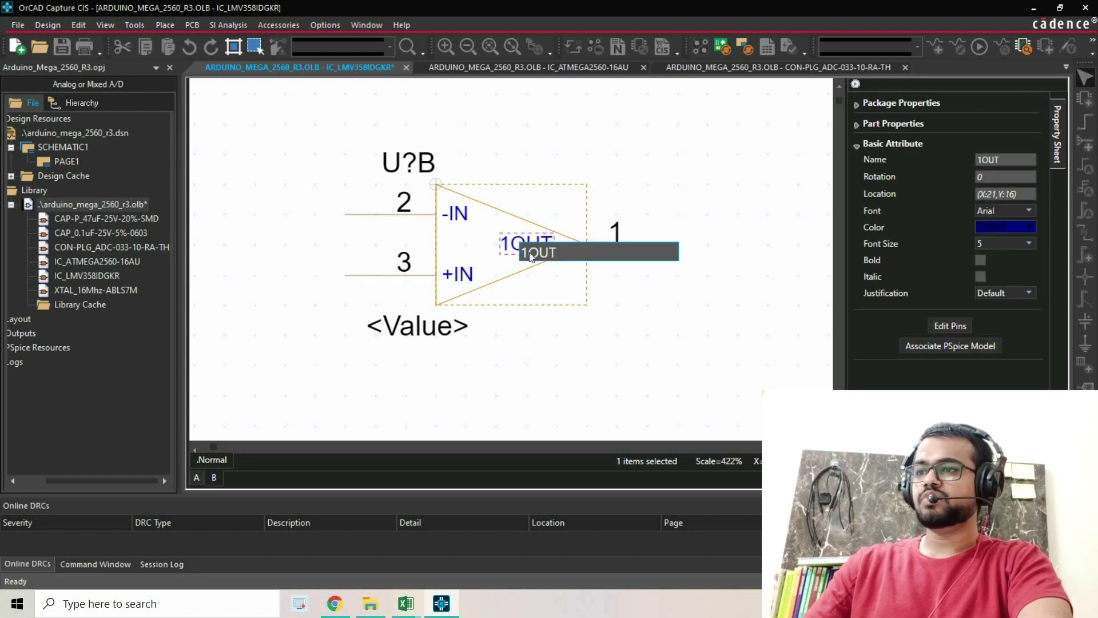
type("2OUT")
key("Return")
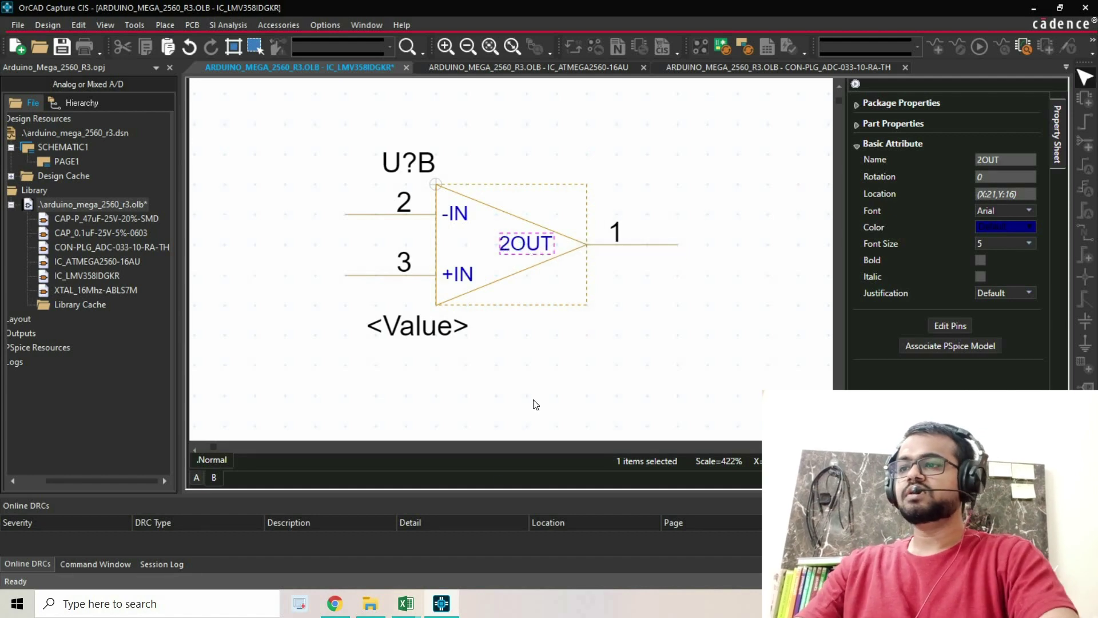
left_click(344, 612)
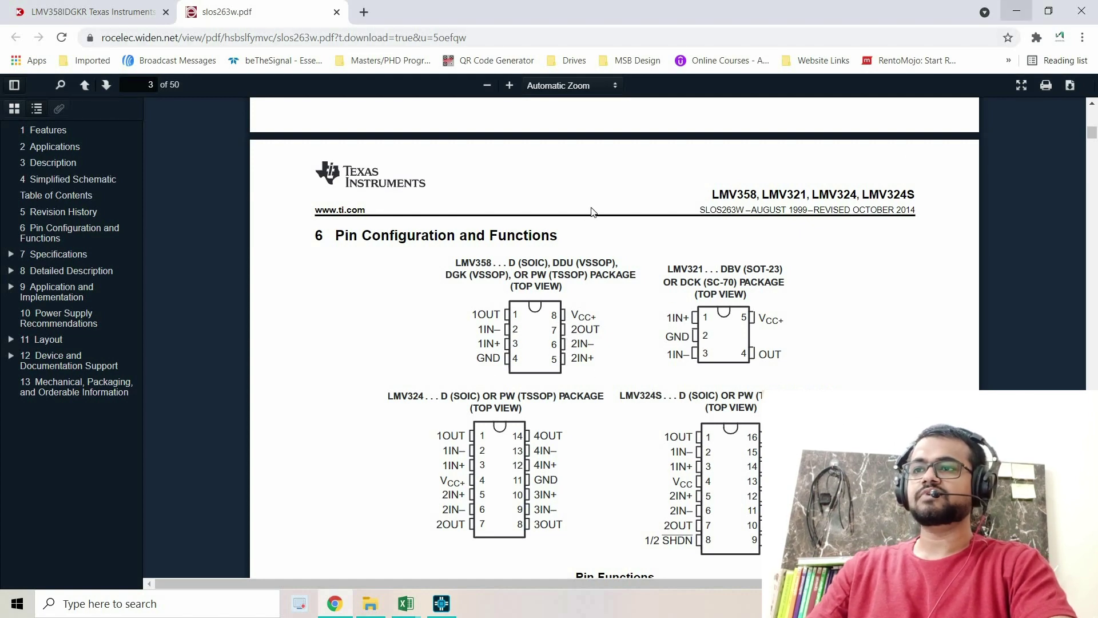
Number part B's output pin 2OUT as 7 and the -IN pin as 6.
left_click(1017, 12)
left_click(657, 245)
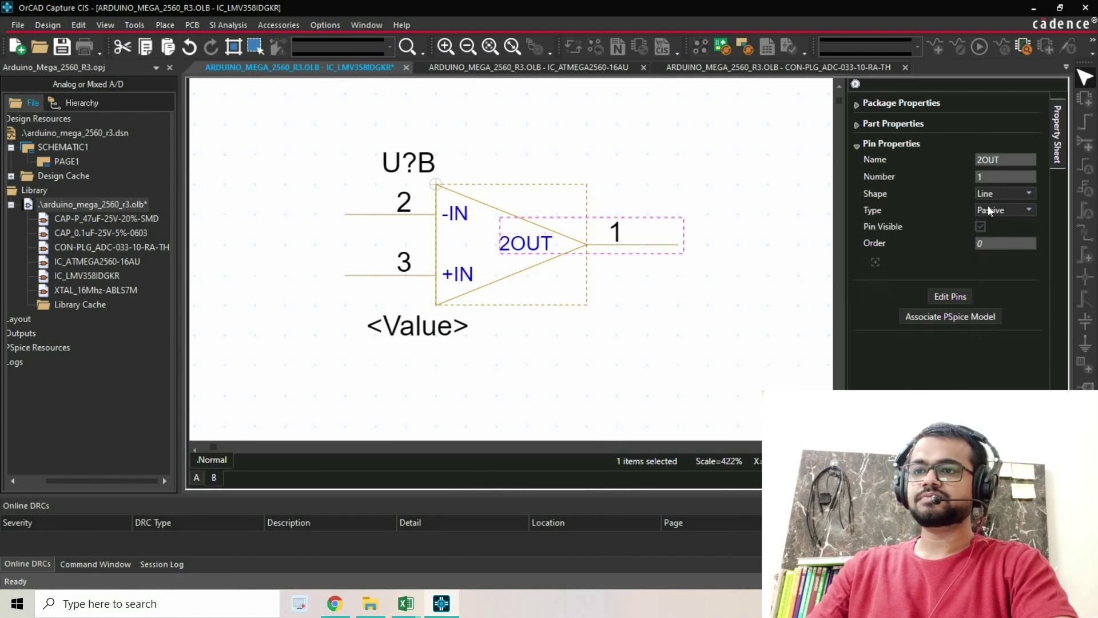
left_click(980, 177)
type("7")
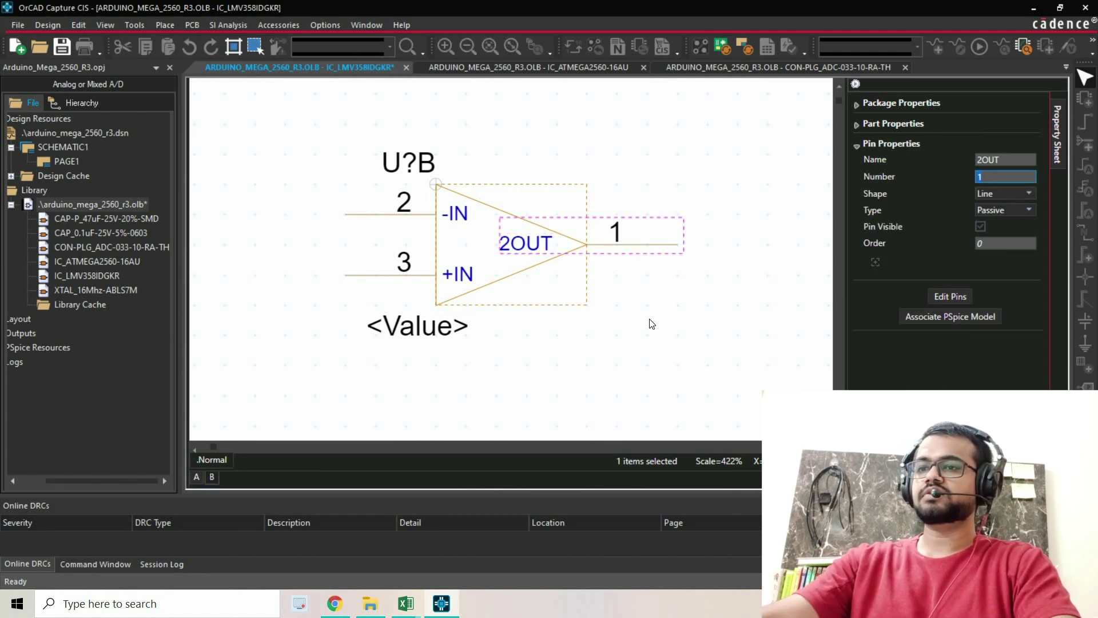
left_click(644, 329)
left_click(406, 211)
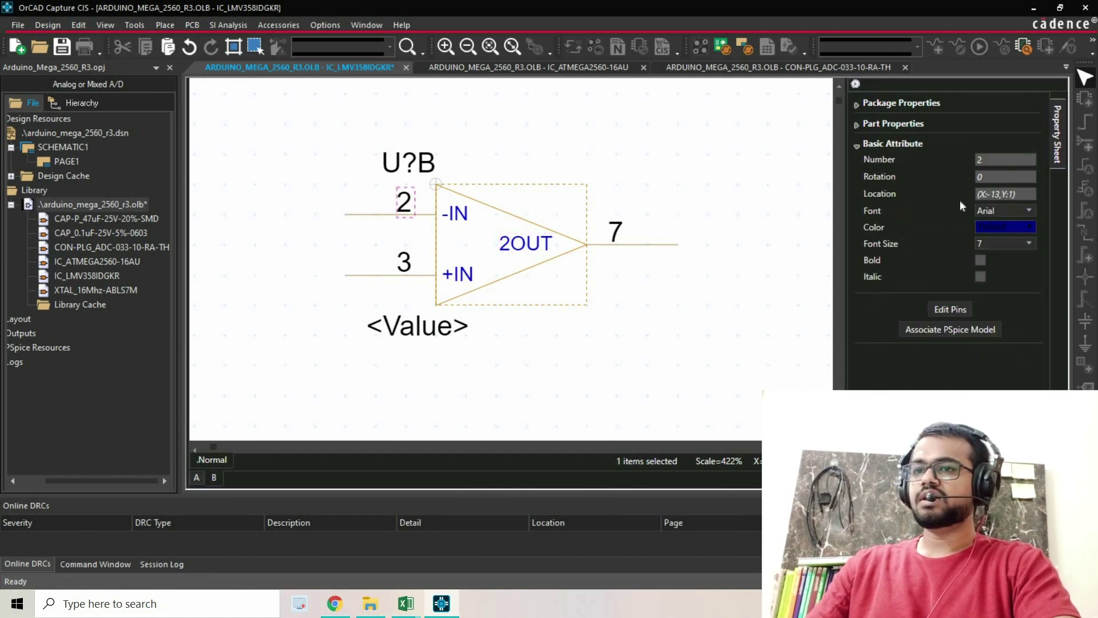
left_click(992, 159)
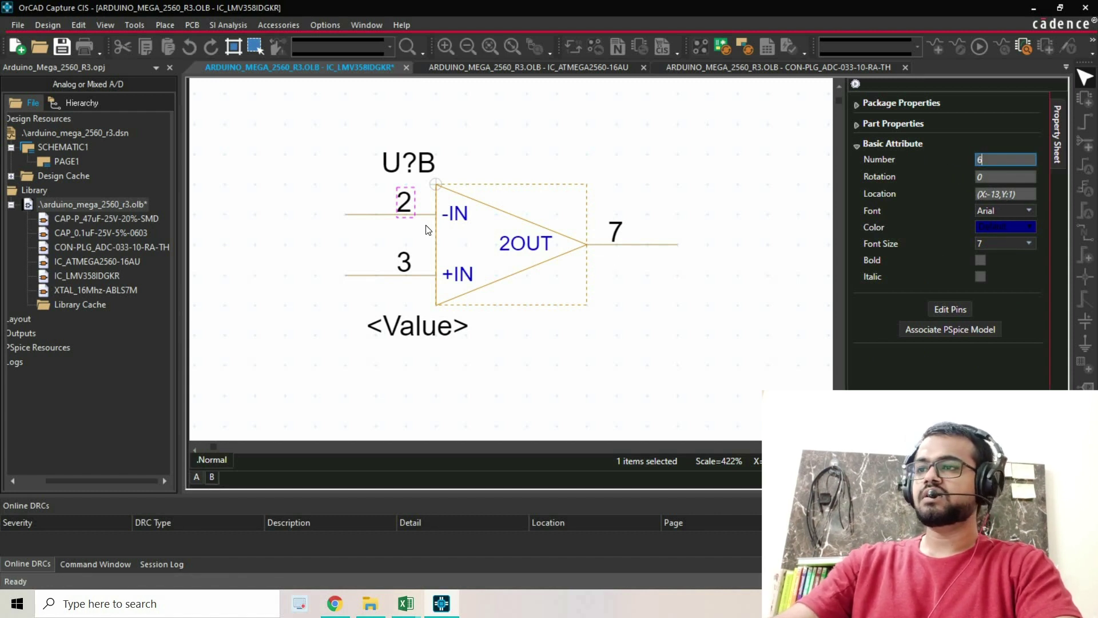
type("6")
left_click(455, 213)
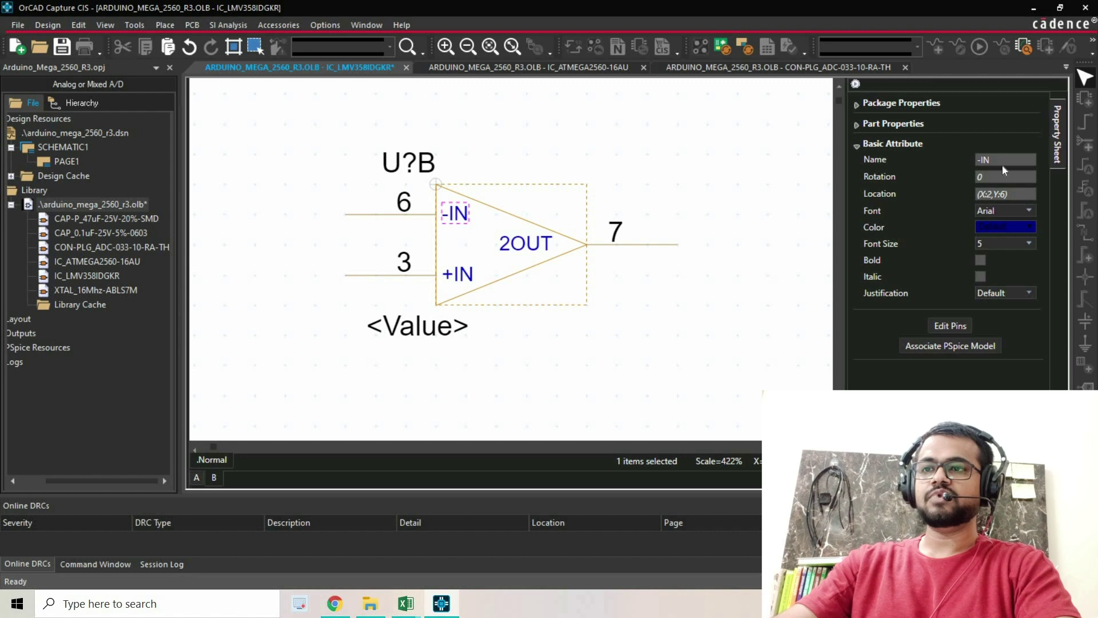
Copy the -IN pin name and number the +IN pin as 5.
left_click(981, 161)
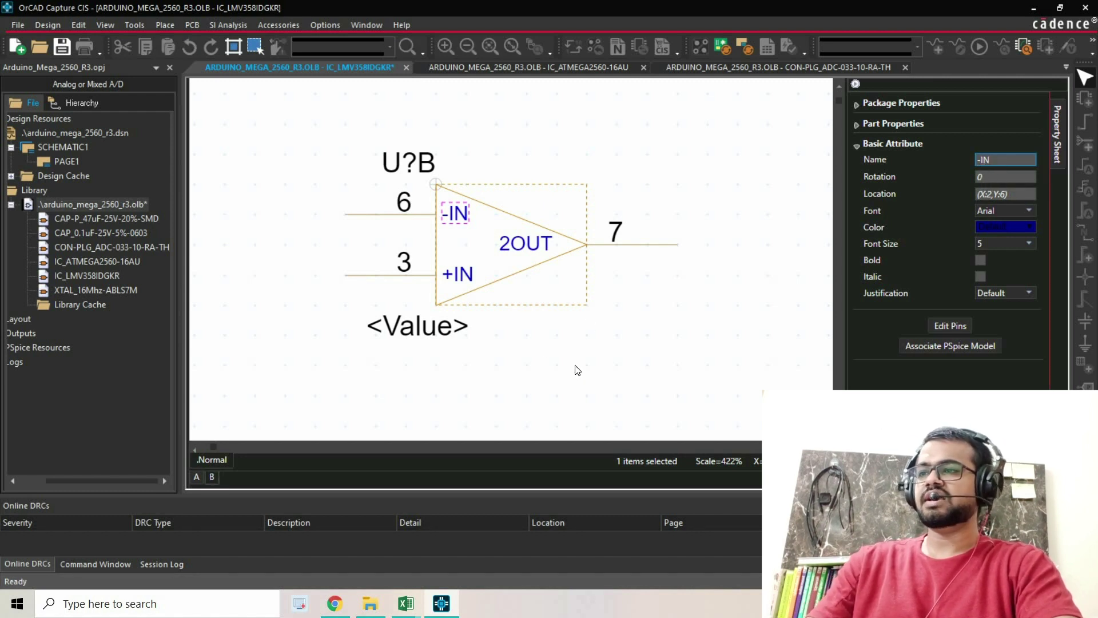
key("Return")
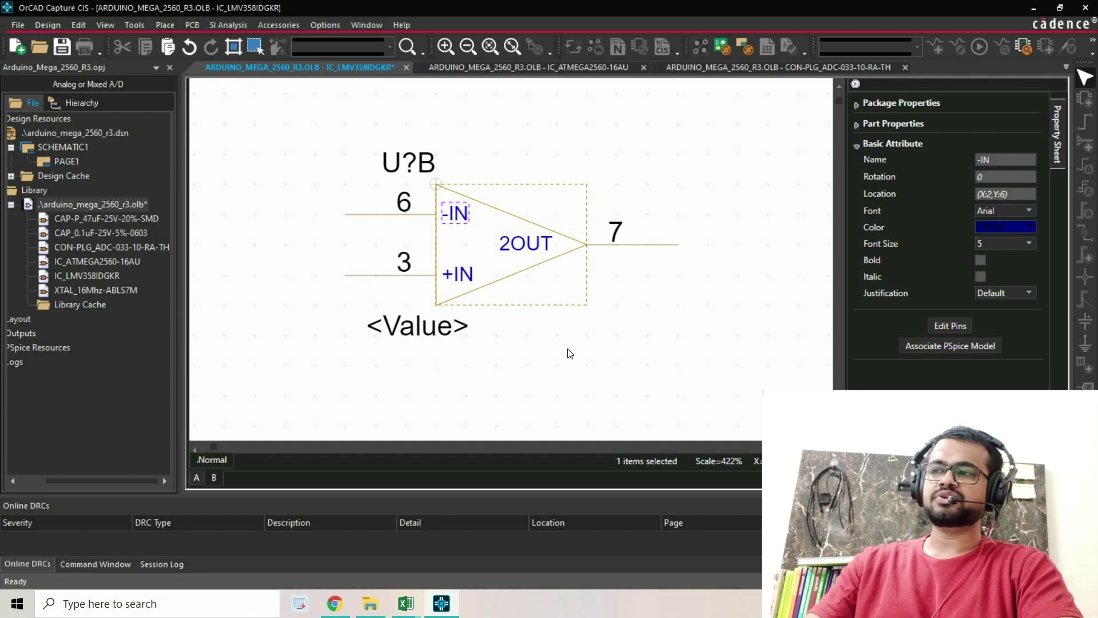
left_click(570, 353)
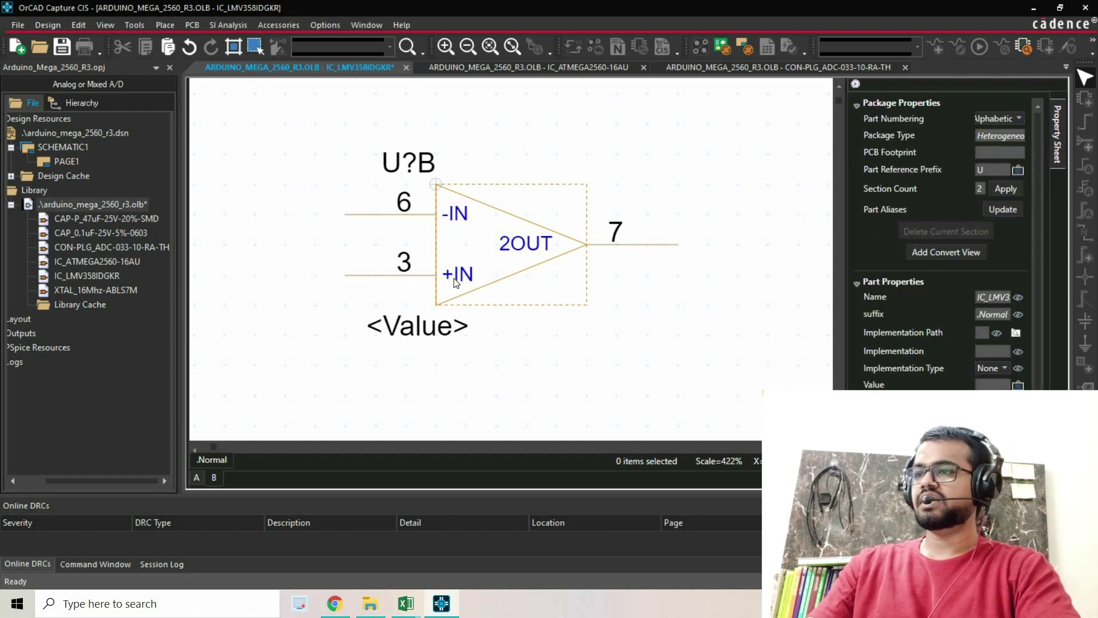
left_click(419, 277)
left_click(991, 178)
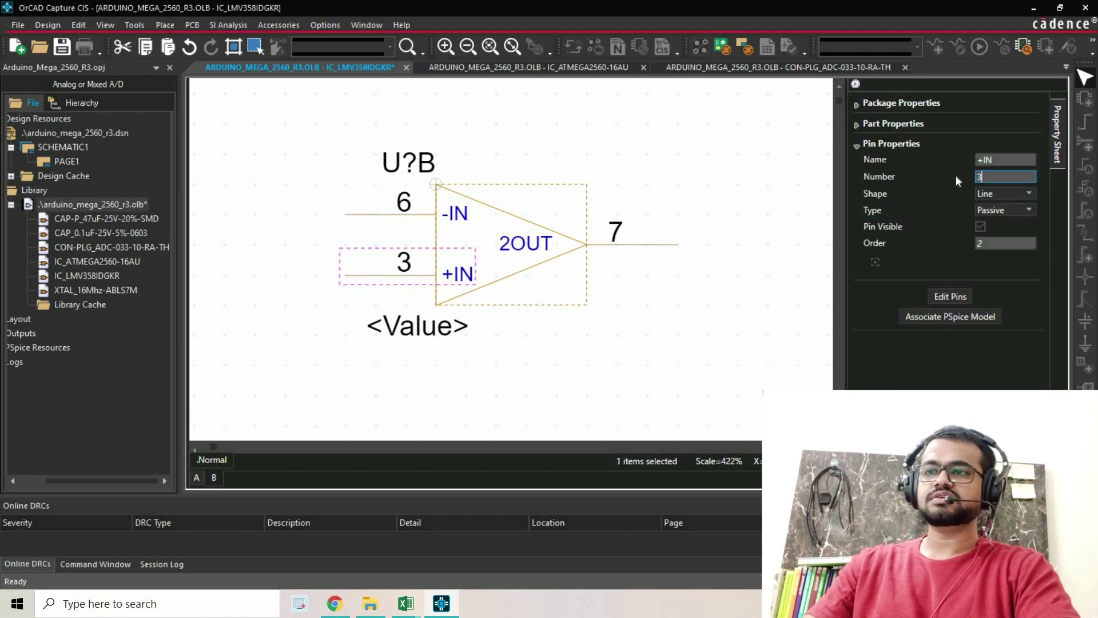
type("5")
left_click(707, 310)
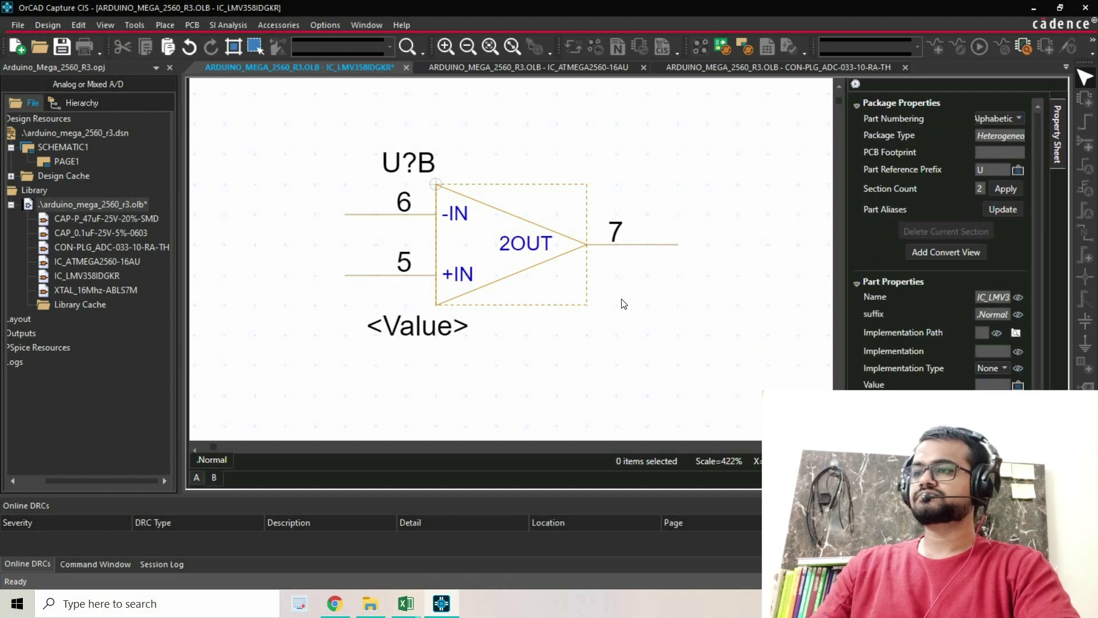
scroll(581, 312, "down", 1, "ctrl")
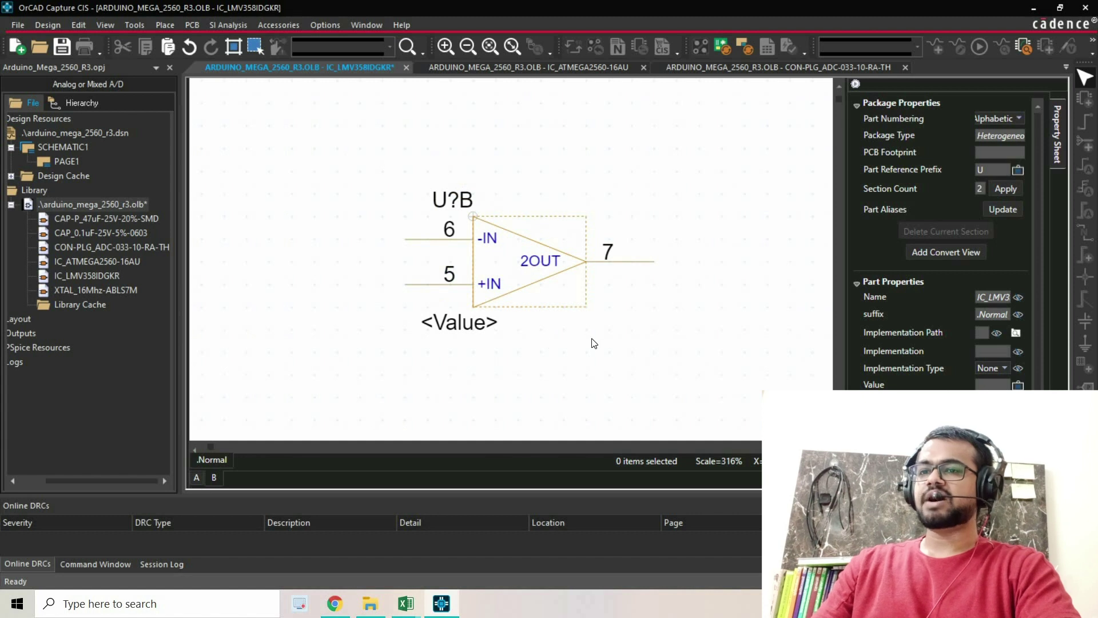
Copy LMV358IDGKR from the Digi-Key page and set it as part B's value.
left_click_drag(728, 300, 721, 301)
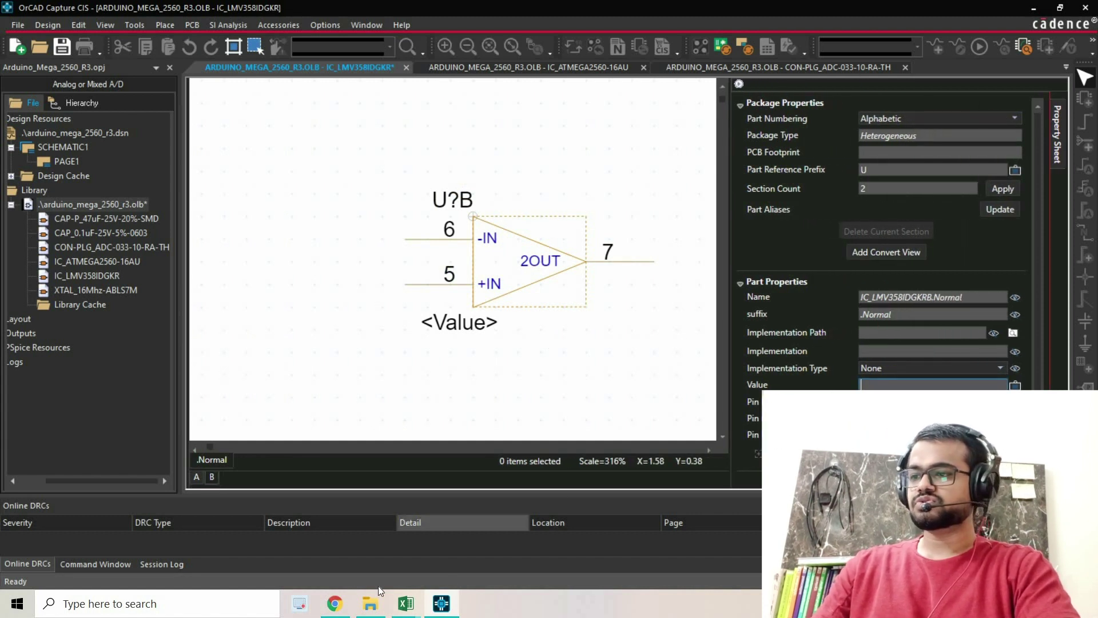
left_click(336, 601)
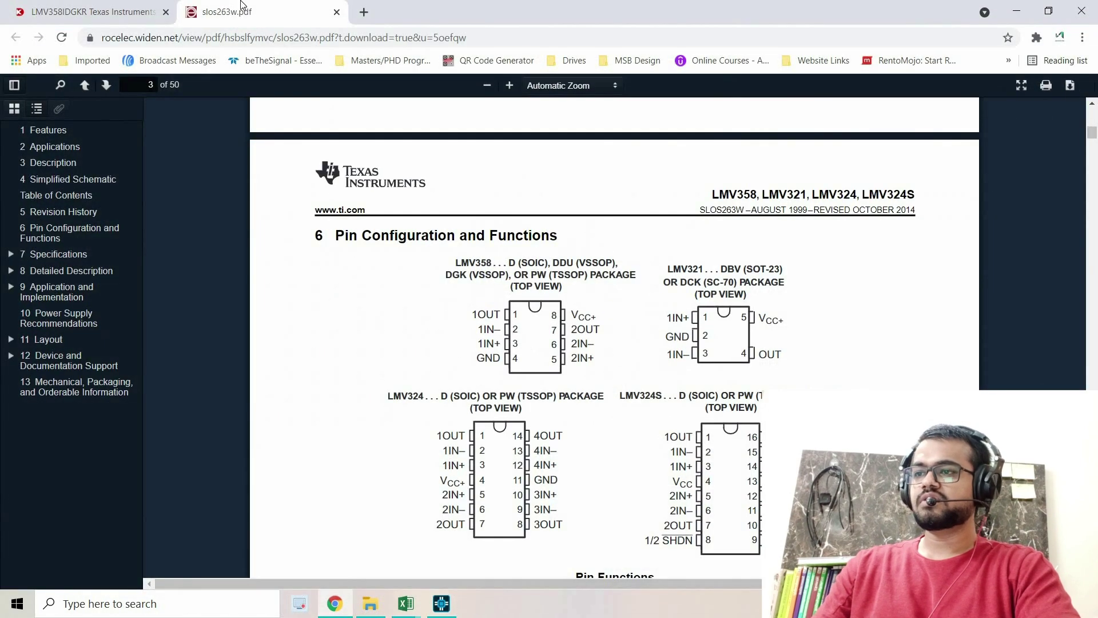
key("ctrl+shift+Tab")
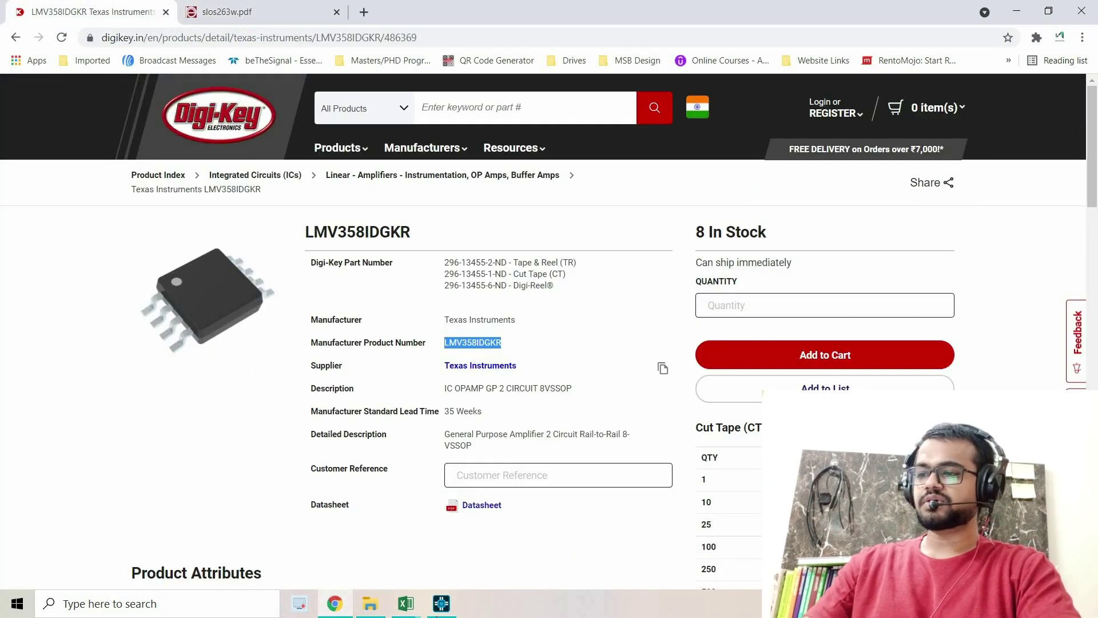
left_click(442, 603)
left_click(878, 386)
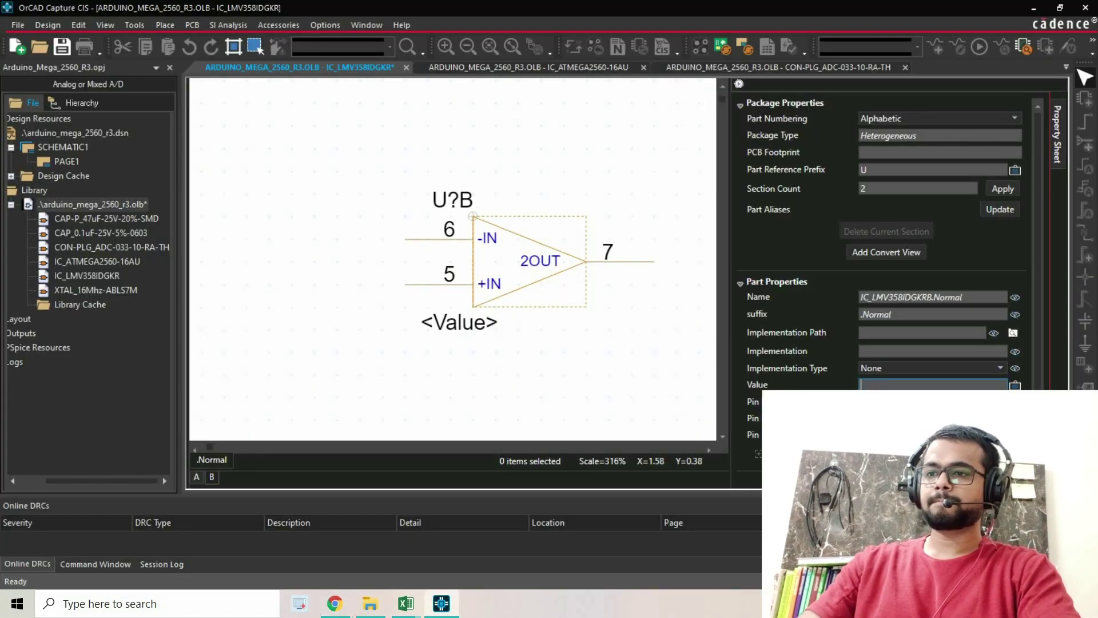
type("LMV358IDGKR")
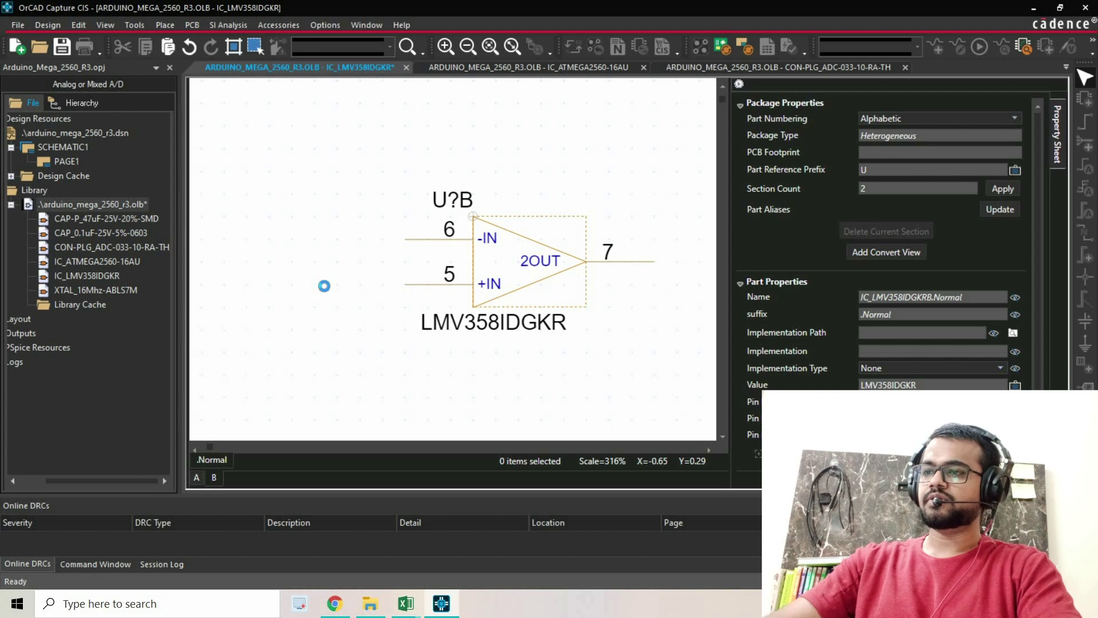
key("ctrl+b")
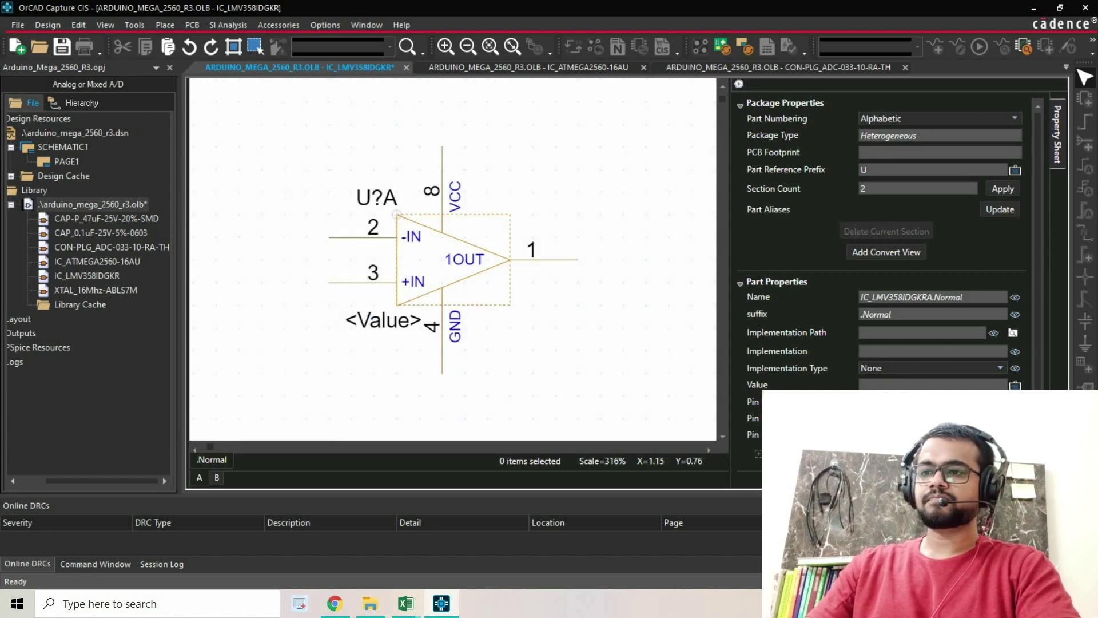
Set part A's value to LMV358IDGKR and place it right of the GND pin.
left_click(933, 384)
type("LMV358IDGKR")
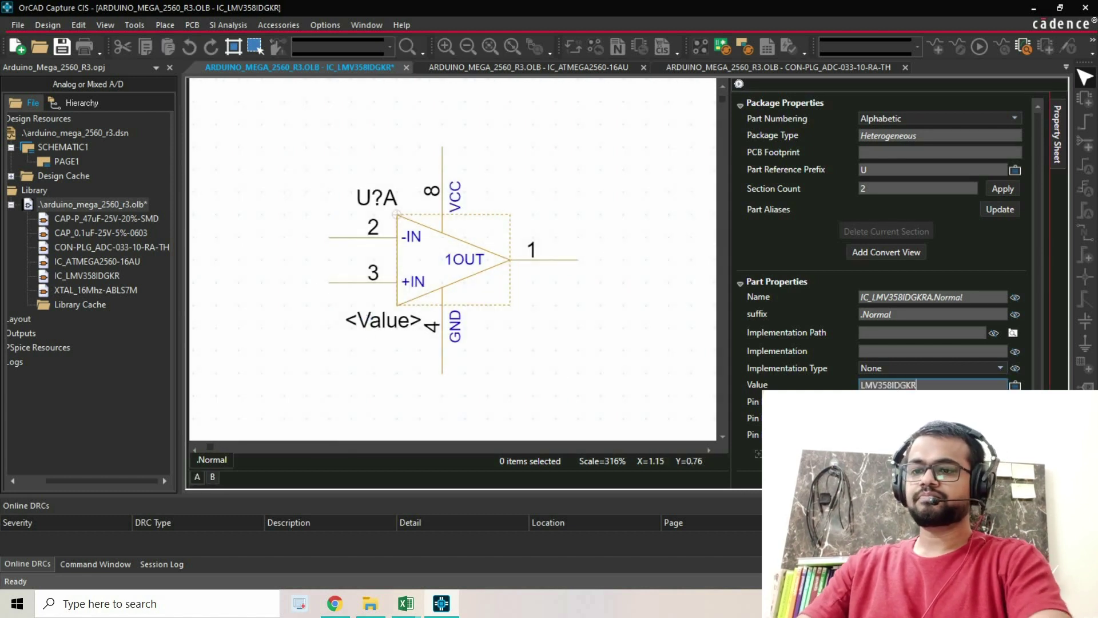
key("Return")
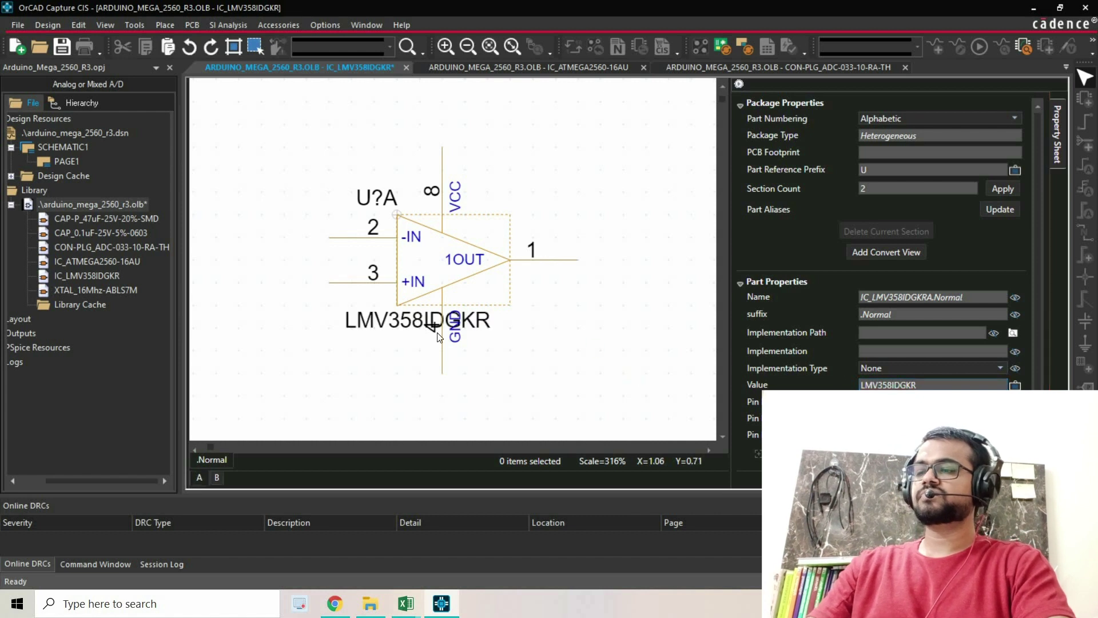
left_click_drag(360, 311, 539, 299)
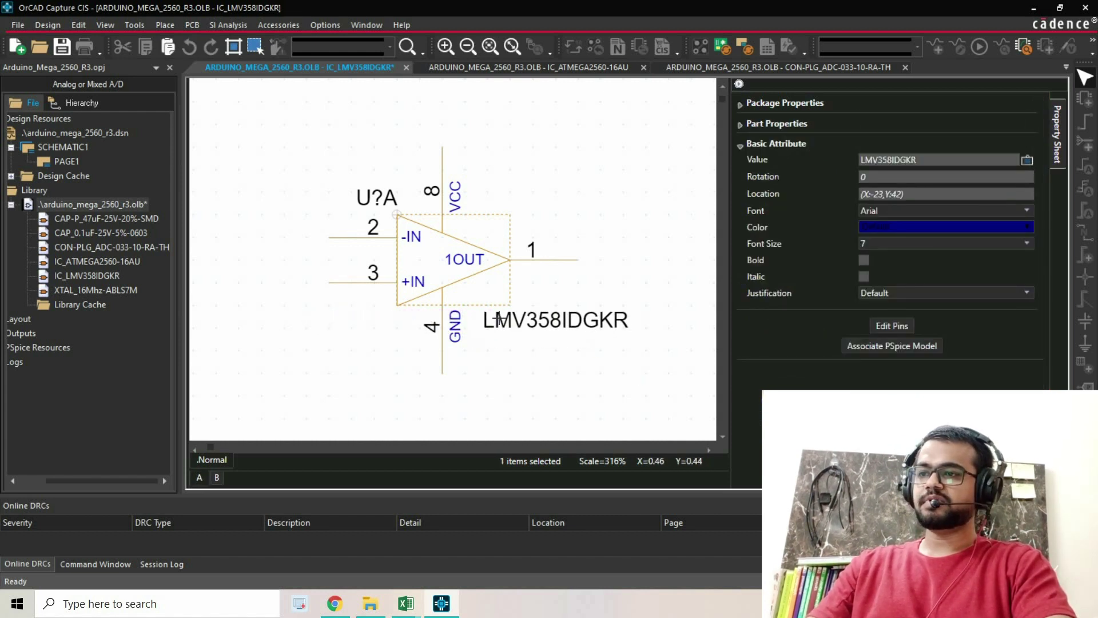
Place the U?A reference label just right of the VCC pin, above the triangle.
left_click(378, 198)
left_click_drag(510, 200, 533, 198)
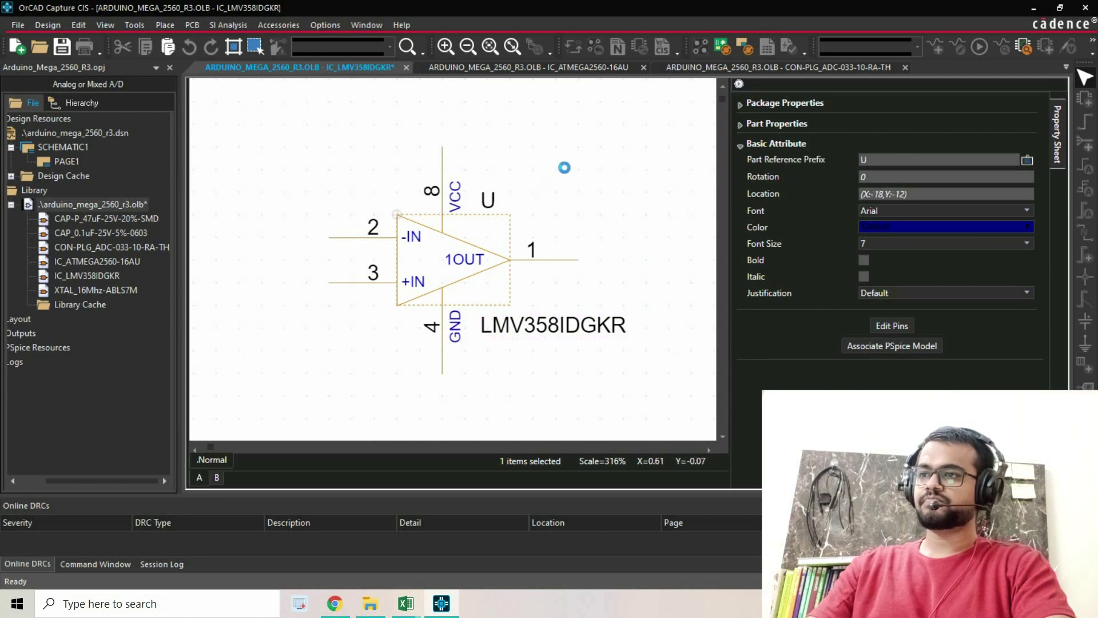
left_click(594, 234)
scroll(541, 238, "down", 2)
scroll(542, 237, "up", 1, "ctrl")
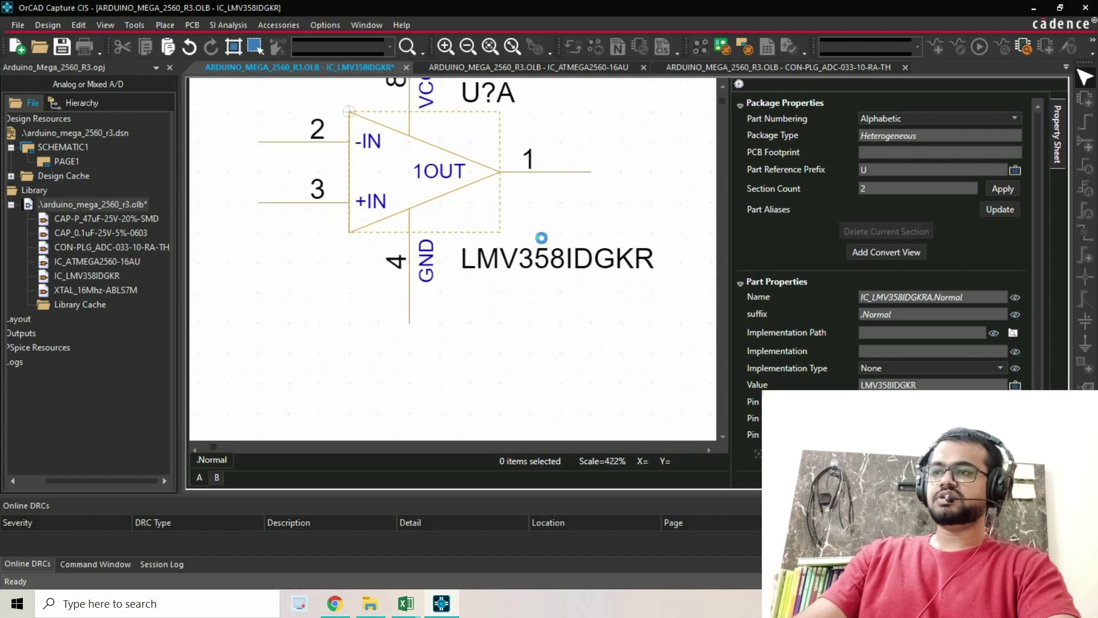
scroll(571, 172, "down", 3, "ctrl")
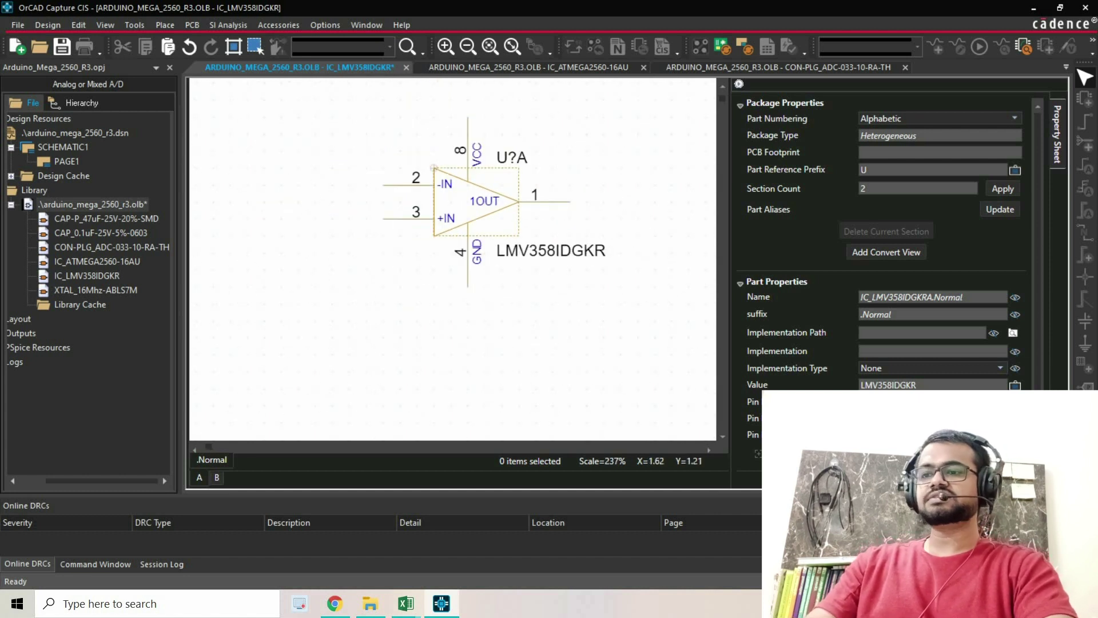
scroll(887, 286, "down", 1)
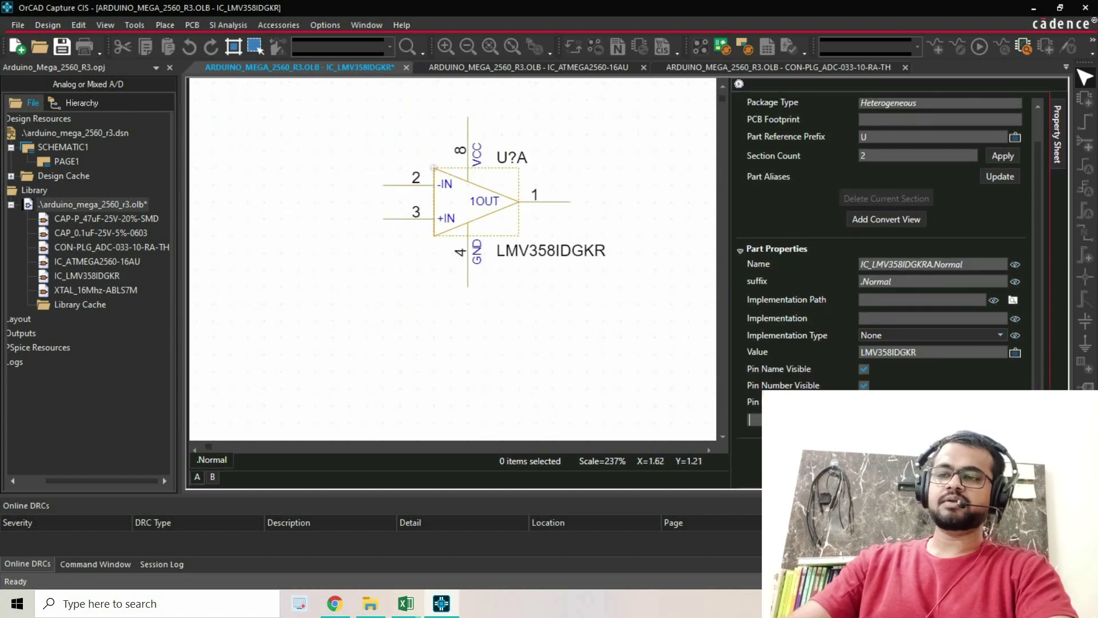